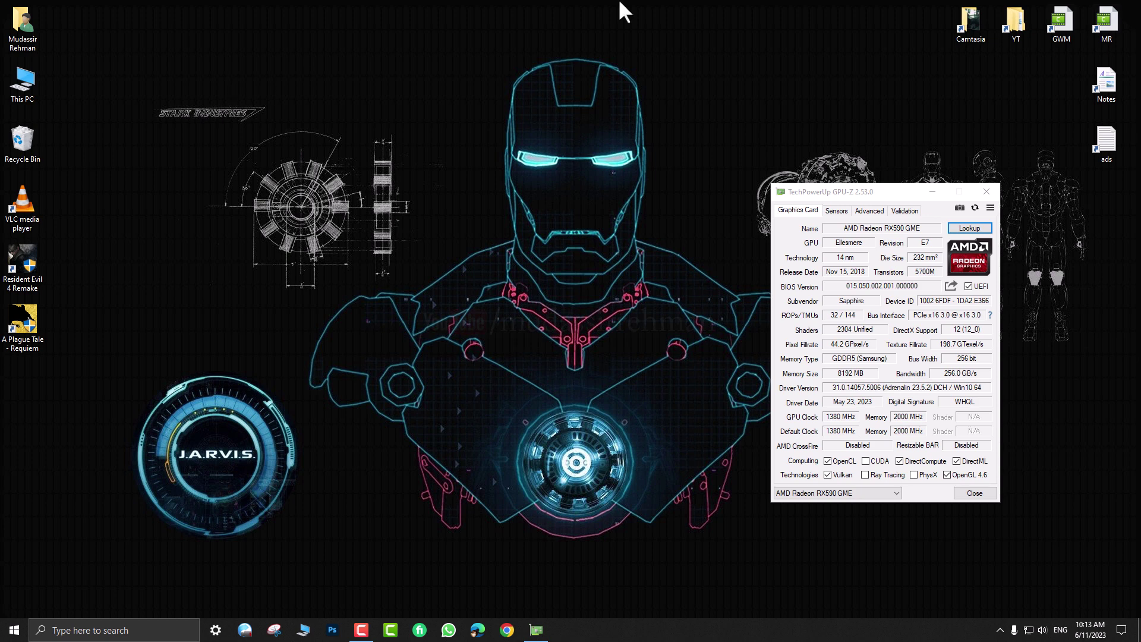
{"action": "left_click_drag", "start_coordinate": [823, 191], "coordinate": [513, 204]}
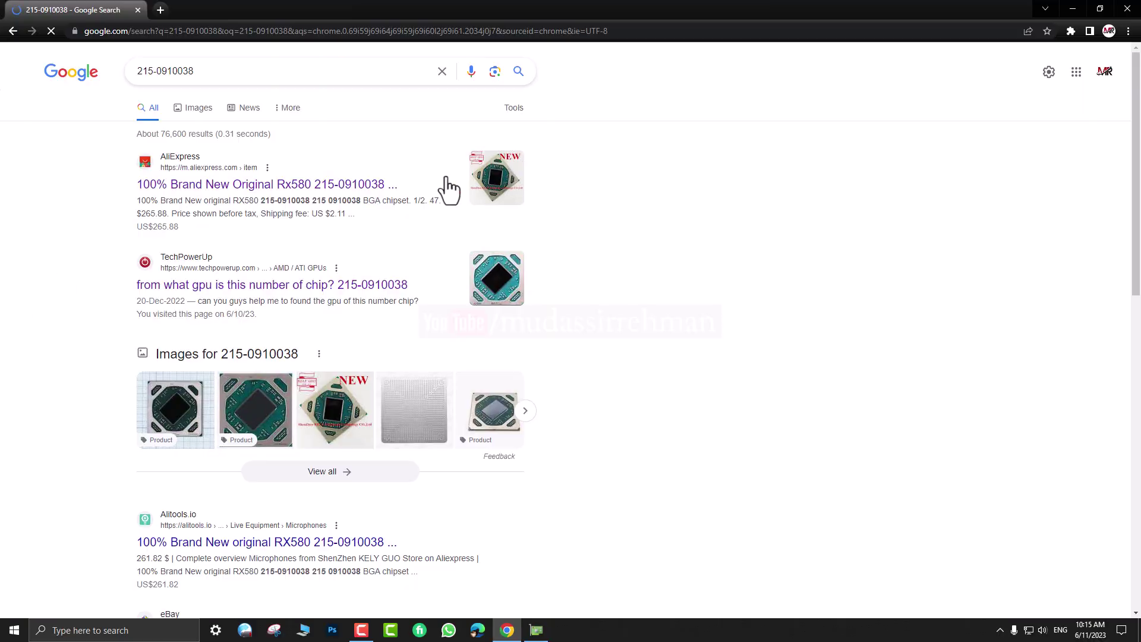
{"action": "middle_click", "coordinate": [196, 189]}
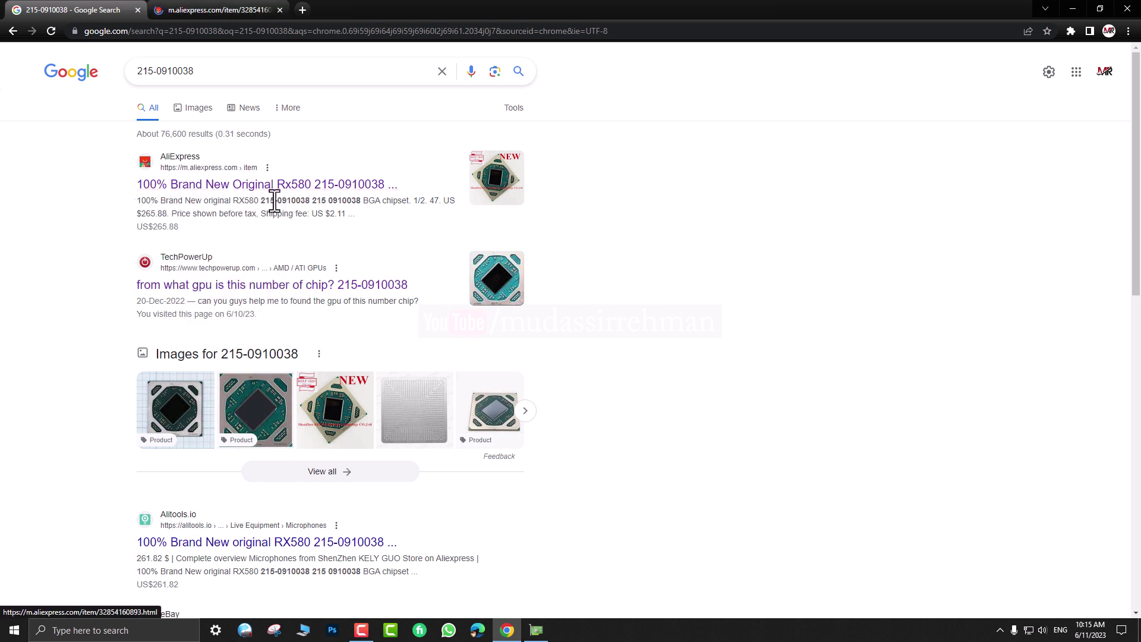
{"action": "left_click", "coordinate": [221, 9]}
{"action": "left_click", "coordinate": [76, 9]}
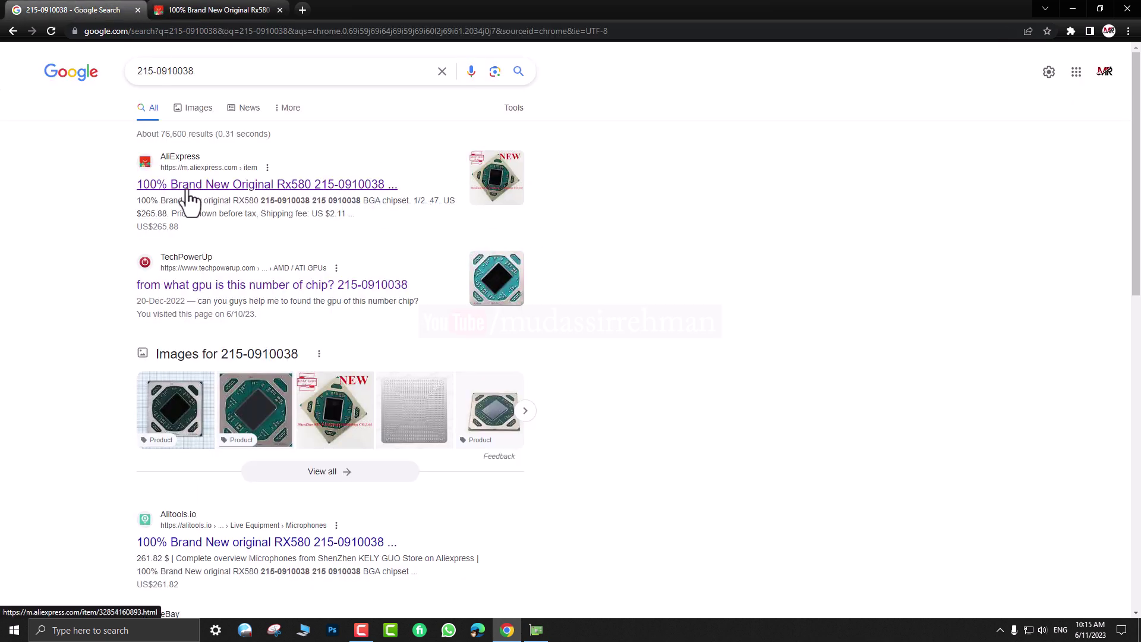
{"action": "left_click_drag", "start_coordinate": [130, 184], "coordinate": [384, 184]}
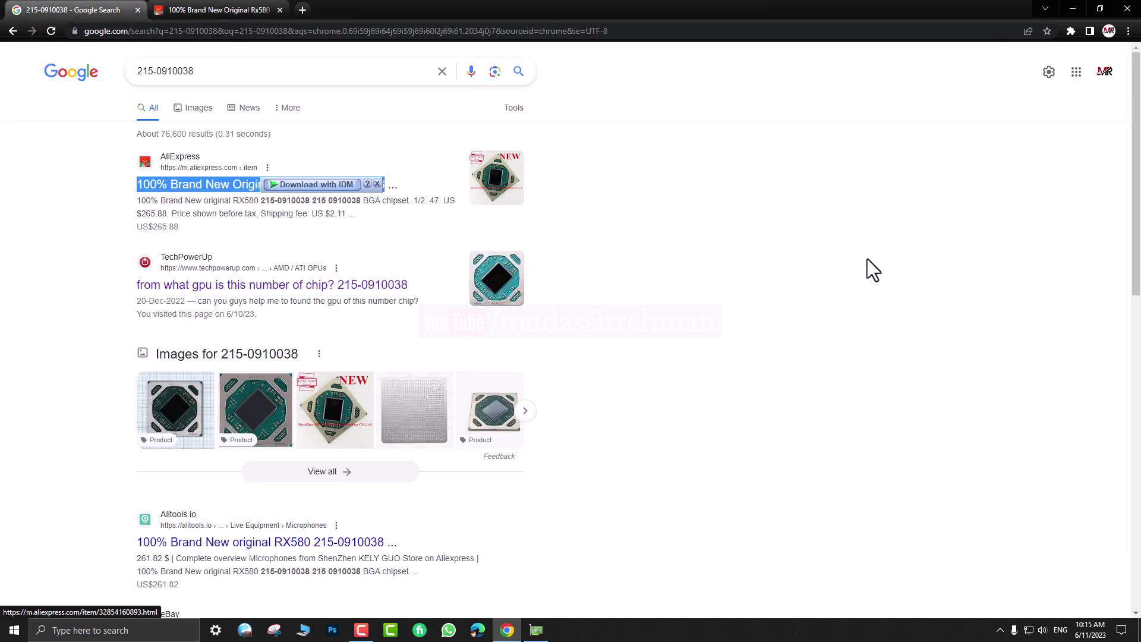
{"action": "left_click", "coordinate": [815, 248]}
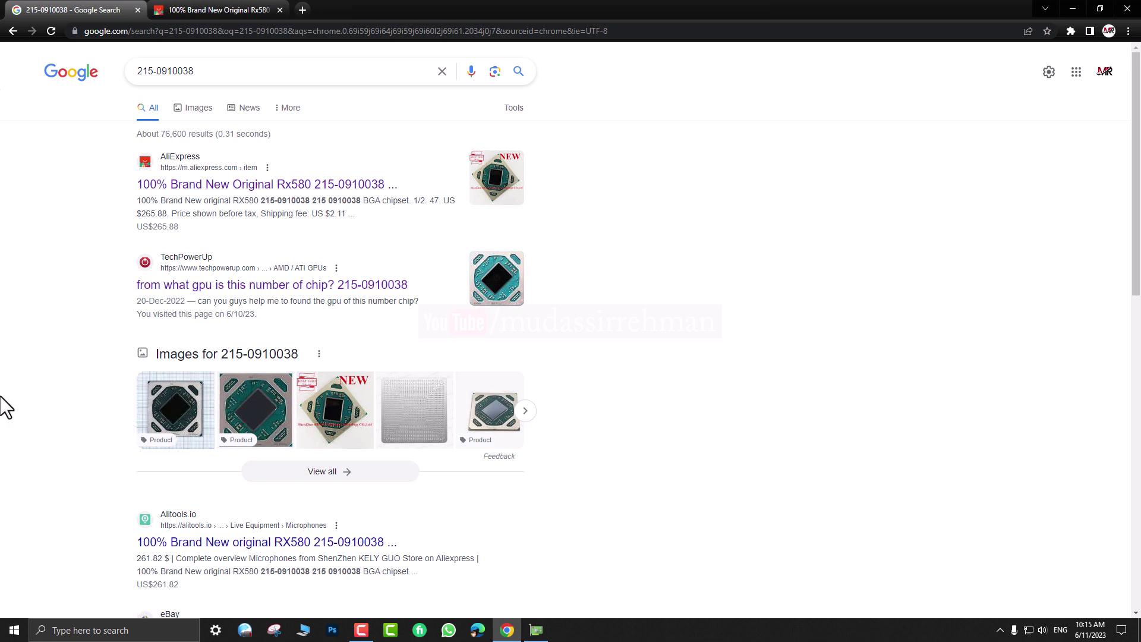
{"action": "scroll", "coordinate": [7, 405], "scroll_direction": "down", "scroll_amount": 4}
{"action": "scroll", "coordinate": [7, 404], "scroll_direction": "down", "scroll_amount": 3}
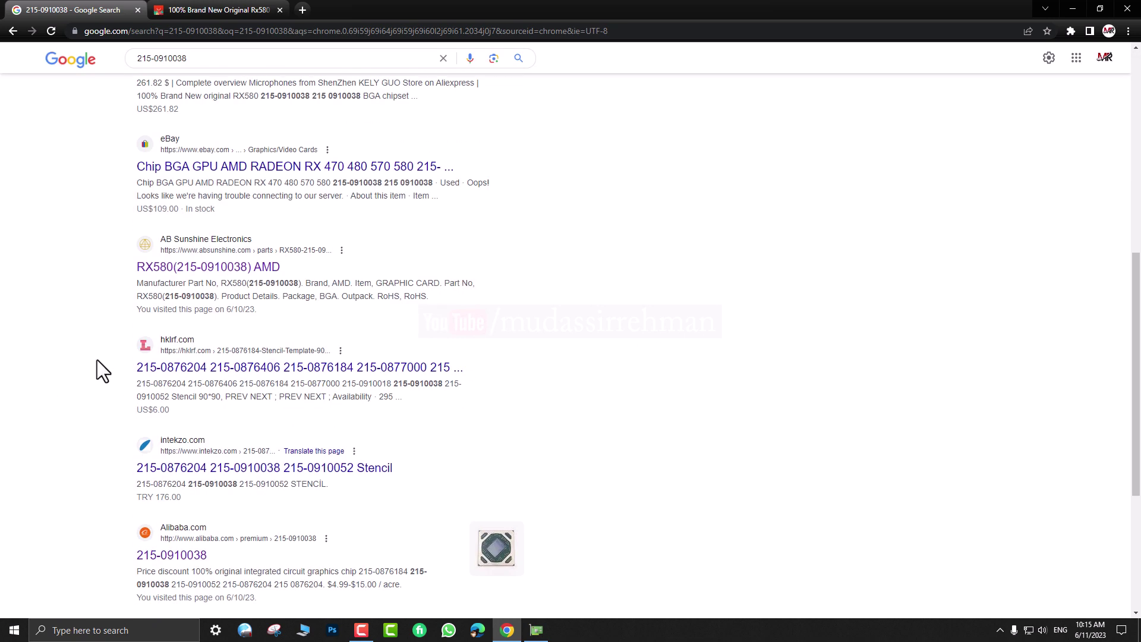
{"action": "right_click", "coordinate": [209, 269]}
{"action": "left_click", "coordinate": [232, 277]}
{"action": "left_click", "coordinate": [357, 10]}
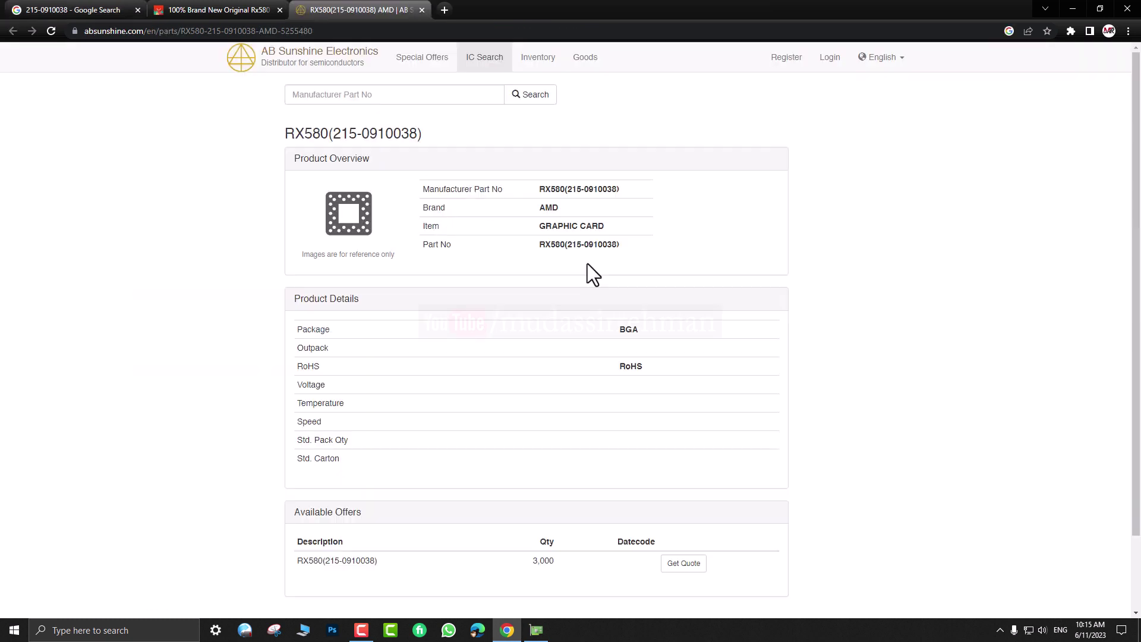
Step: Examine the product title, item type and part number of the chip on the AB Sunshine Electronics page
{"action": "left_click_drag", "start_coordinate": [279, 138], "coordinate": [498, 137]}
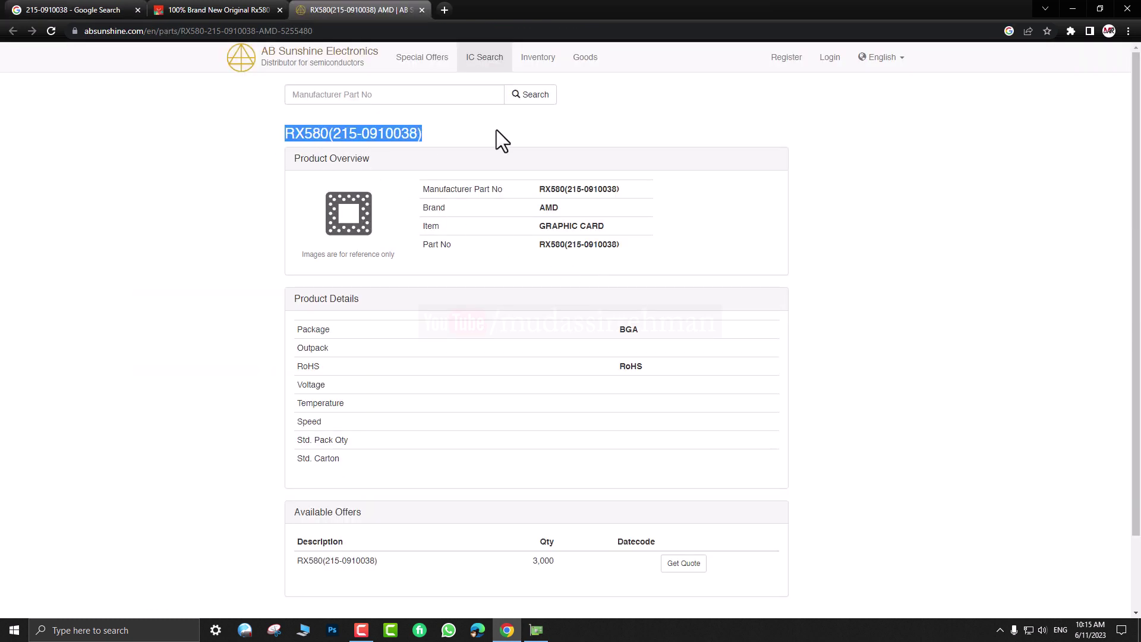
{"action": "left_click", "coordinate": [549, 218]}
{"action": "left_click_drag", "start_coordinate": [532, 225], "coordinate": [637, 232]}
{"action": "left_click_drag", "start_coordinate": [539, 244], "coordinate": [630, 247]}
{"action": "left_click", "coordinate": [630, 248]}
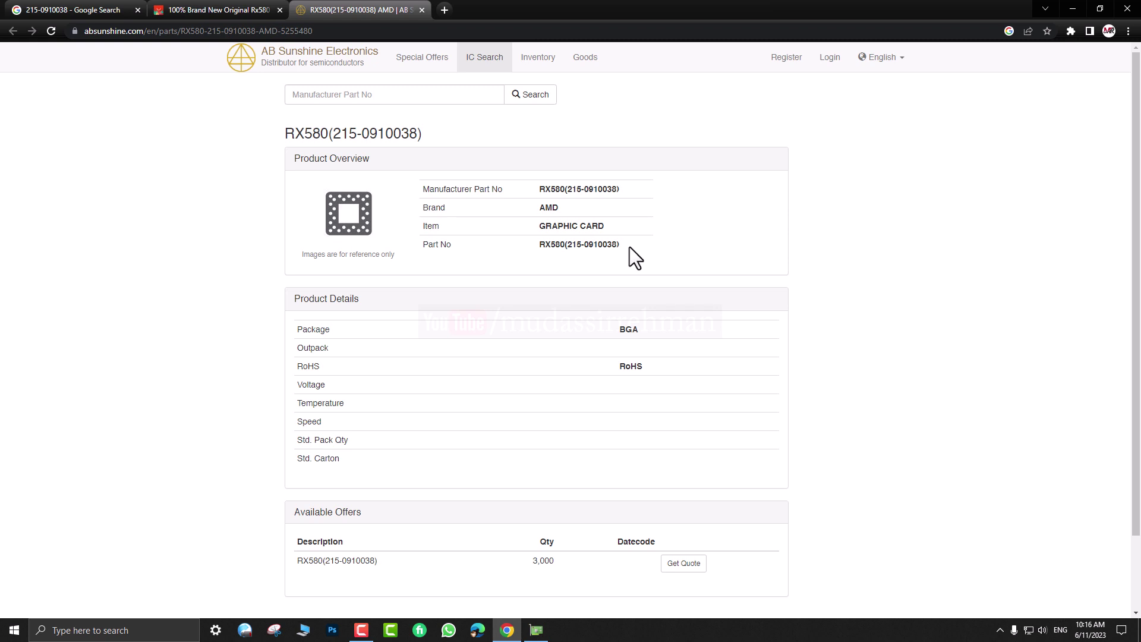
Step: Place the GPU-Z window beside TechPowerUp's Sapphire NITRO+ RX 580 Special Edition page and check the card name on the page
{"action": "left_click", "coordinate": [445, 9]}
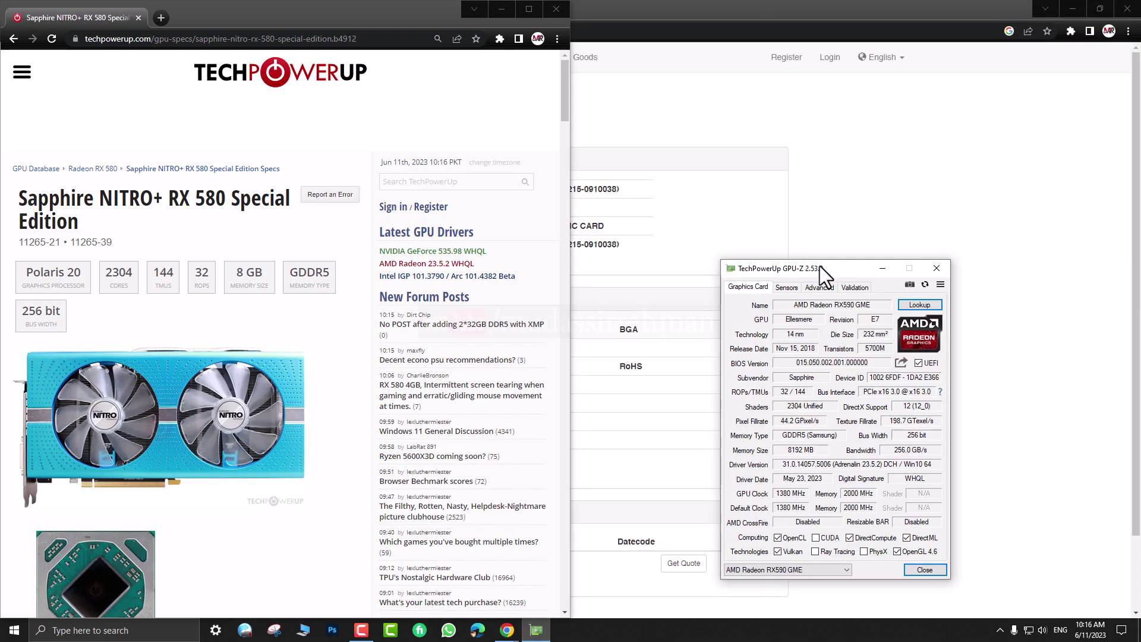
{"action": "left_click_drag", "start_coordinate": [819, 266], "coordinate": [684, 155]}
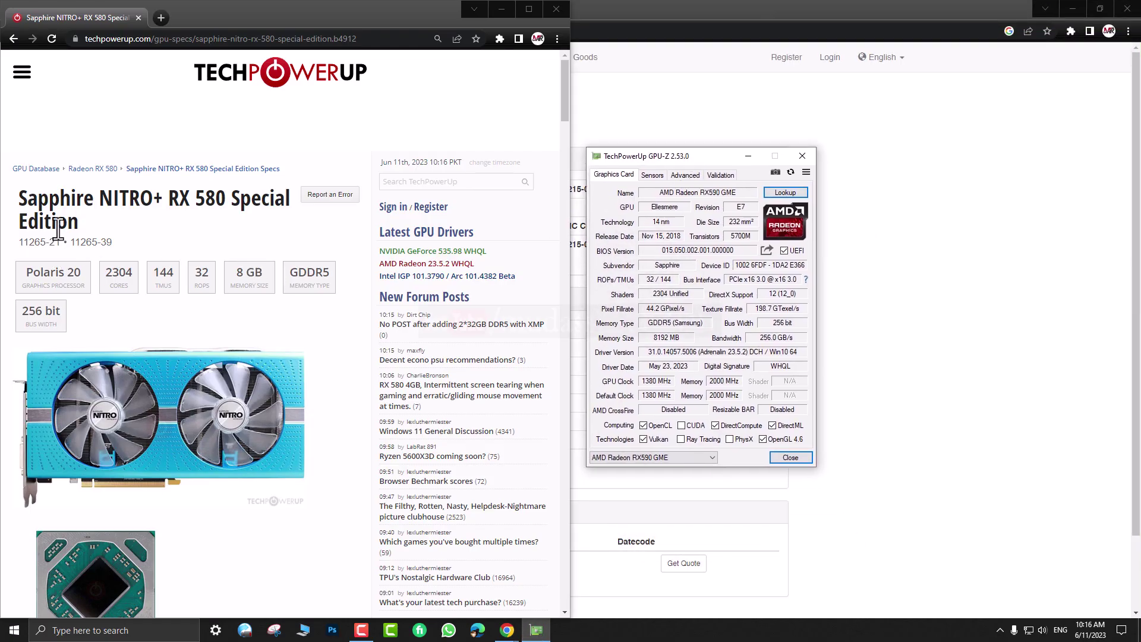
{"action": "left_click_drag", "start_coordinate": [17, 202], "coordinate": [149, 222]}
{"action": "left_click", "coordinate": [152, 222]}
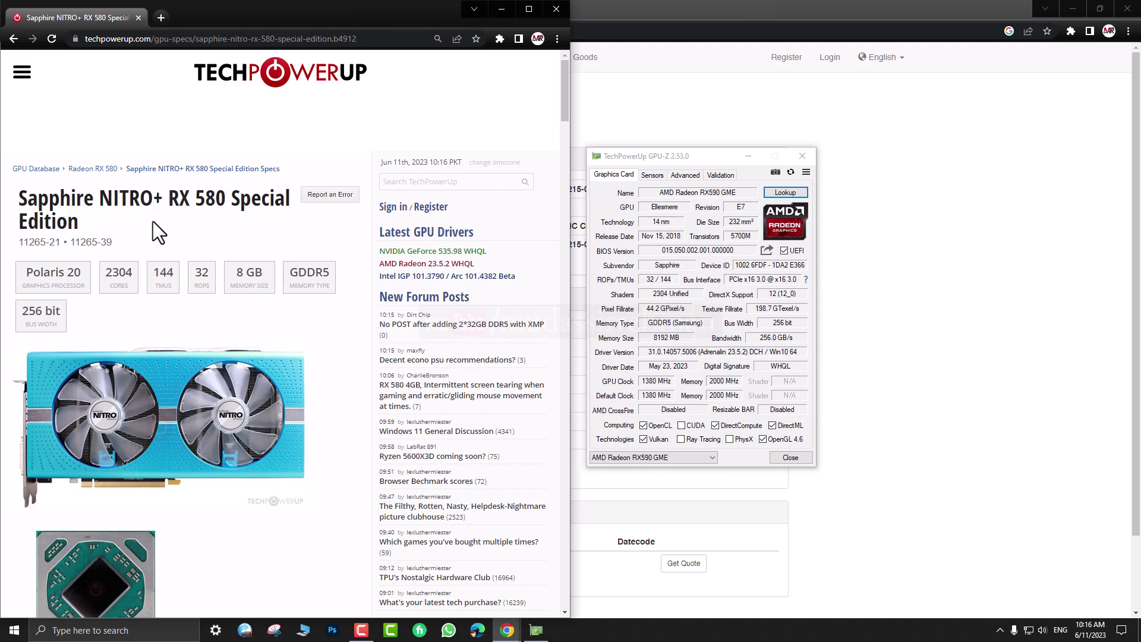
Step: Enlarge the GPU chip photo on the RX 580 Special Edition page, inspect its printed part number and close it
{"action": "scroll", "coordinate": [213, 489], "scroll_direction": "down", "scroll_amount": 4}
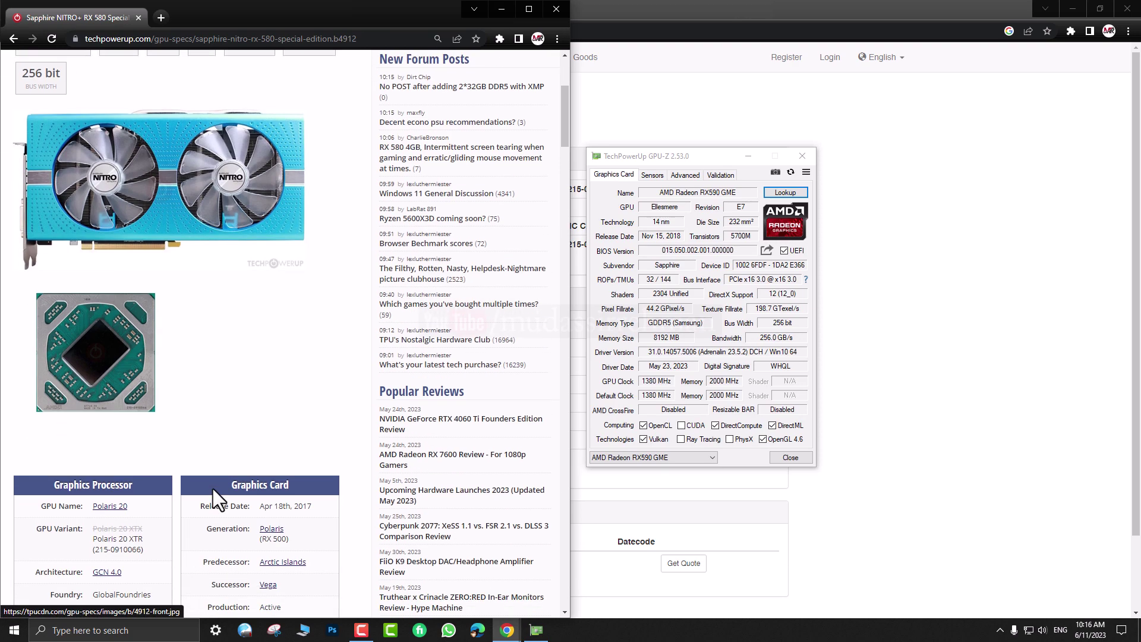
{"action": "left_click", "coordinate": [96, 366]}
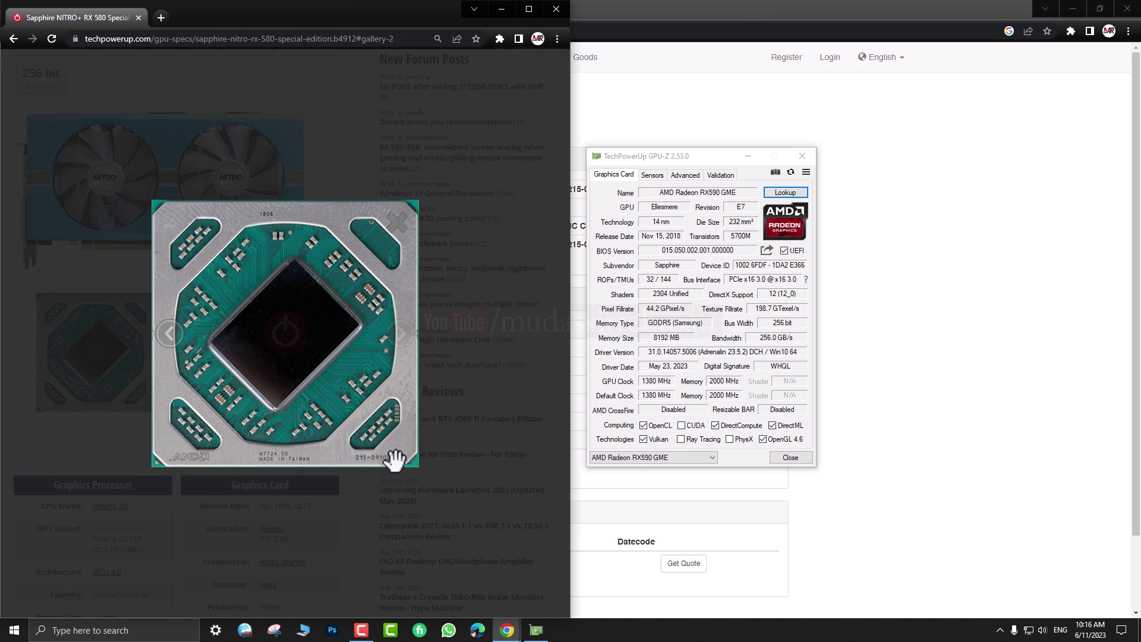
{"action": "left_click", "coordinate": [272, 297]}
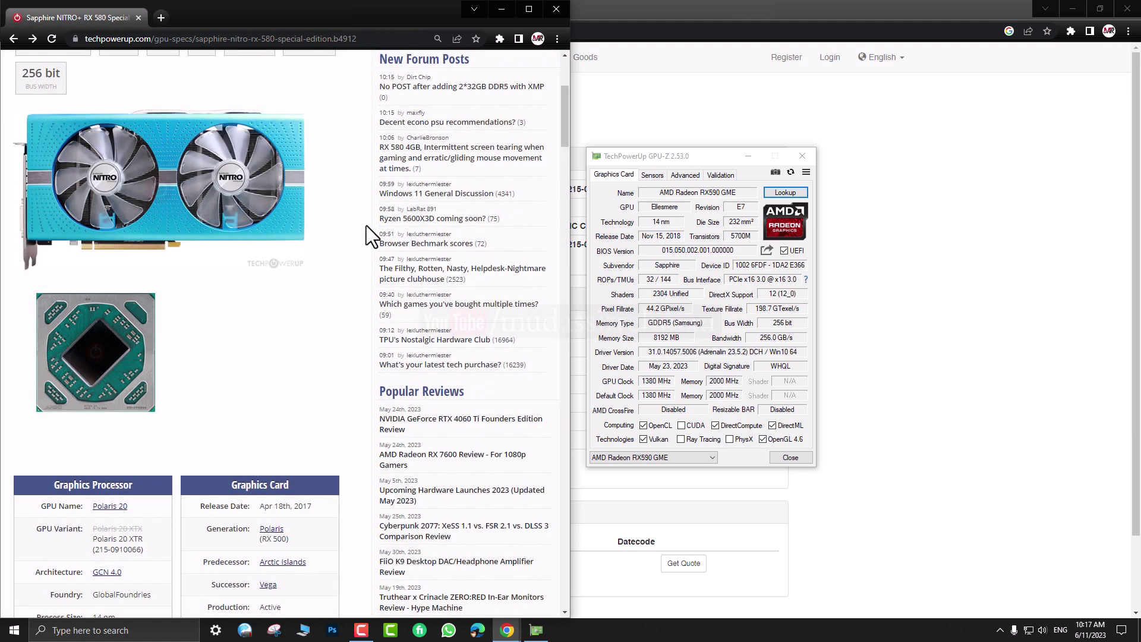
{"action": "scroll", "coordinate": [366, 226], "scroll_direction": "up", "scroll_amount": 3}
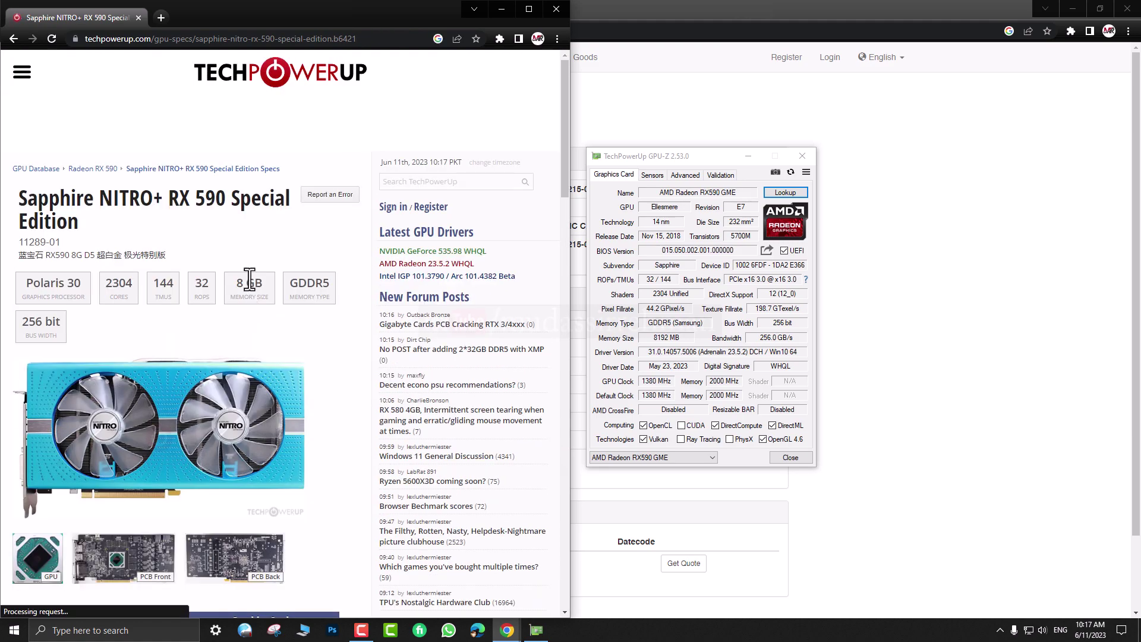
Step: Reposition the GPU-Z window and examine the GPU variant on the Sapphire NITRO+ RX 590 Special Edition page
{"action": "left_click_drag", "start_coordinate": [647, 156], "coordinate": [693, 196]}
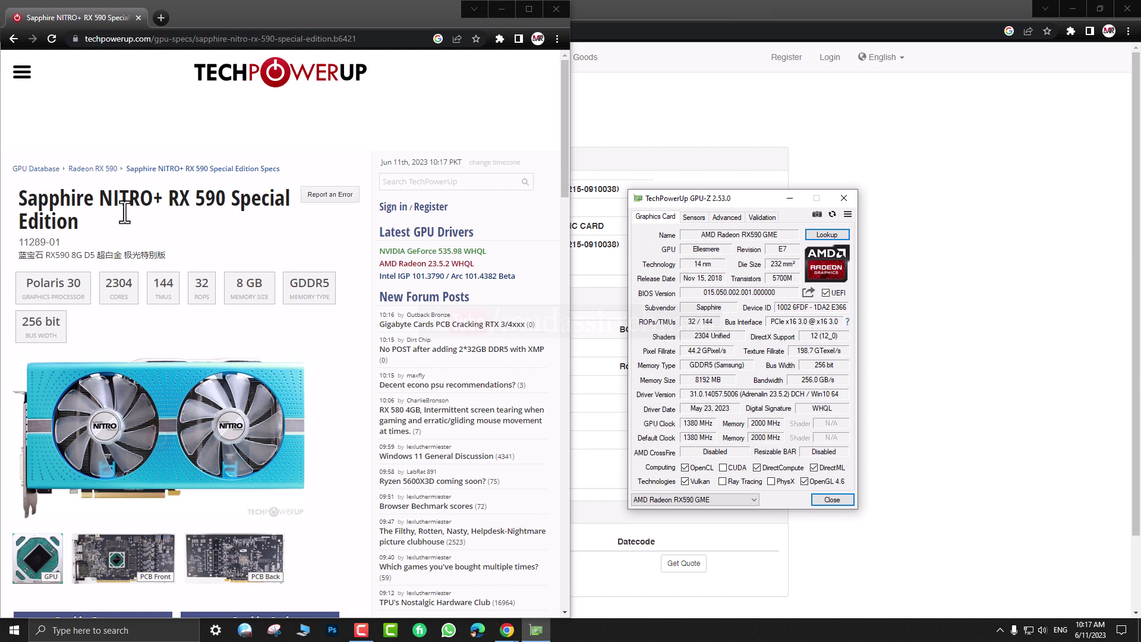
{"action": "scroll", "coordinate": [123, 209], "scroll_direction": "down", "scroll_amount": 1}
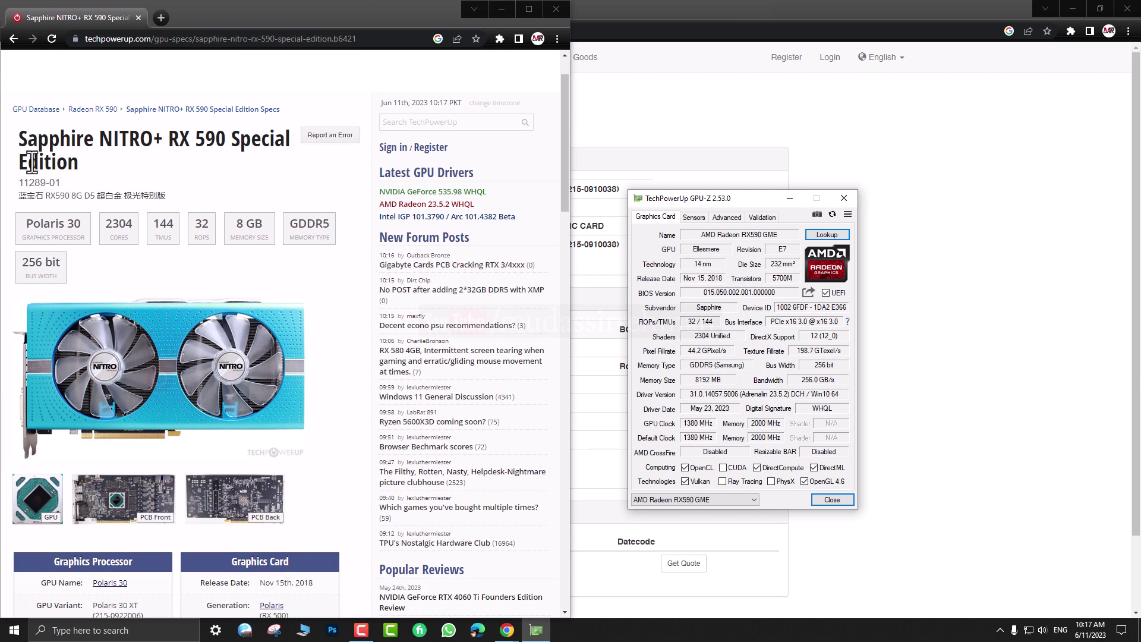
{"action": "scroll", "coordinate": [127, 340], "scroll_direction": "down", "scroll_amount": 6}
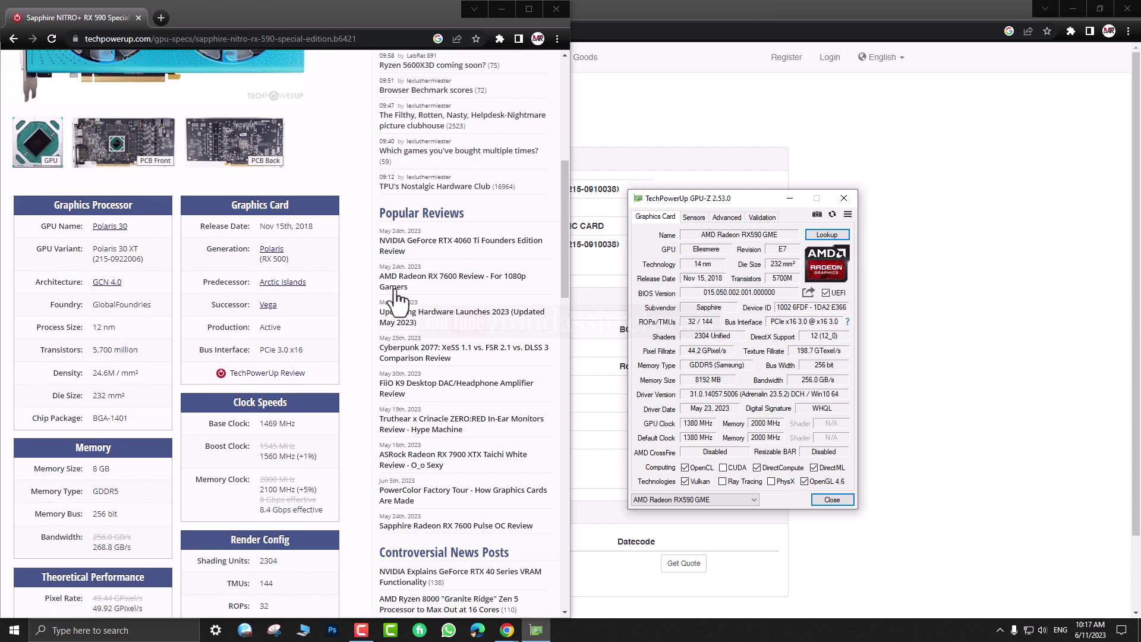
{"action": "mouse_move", "coordinate": [89, 250]}
{"action": "left_mouse_down"}
{"action": "mouse_move", "coordinate": [151, 262]}
{"action": "mouse_move", "coordinate": [88, 262]}
{"action": "mouse_move", "coordinate": [88, 250]}
{"action": "mouse_move", "coordinate": [119, 257]}
{"action": "mouse_move", "coordinate": [86, 246]}
{"action": "mouse_move", "coordinate": [90, 254]}
{"action": "left_mouse_up"}
{"action": "left_click", "coordinate": [90, 249]}
{"action": "left_click", "coordinate": [143, 260]}
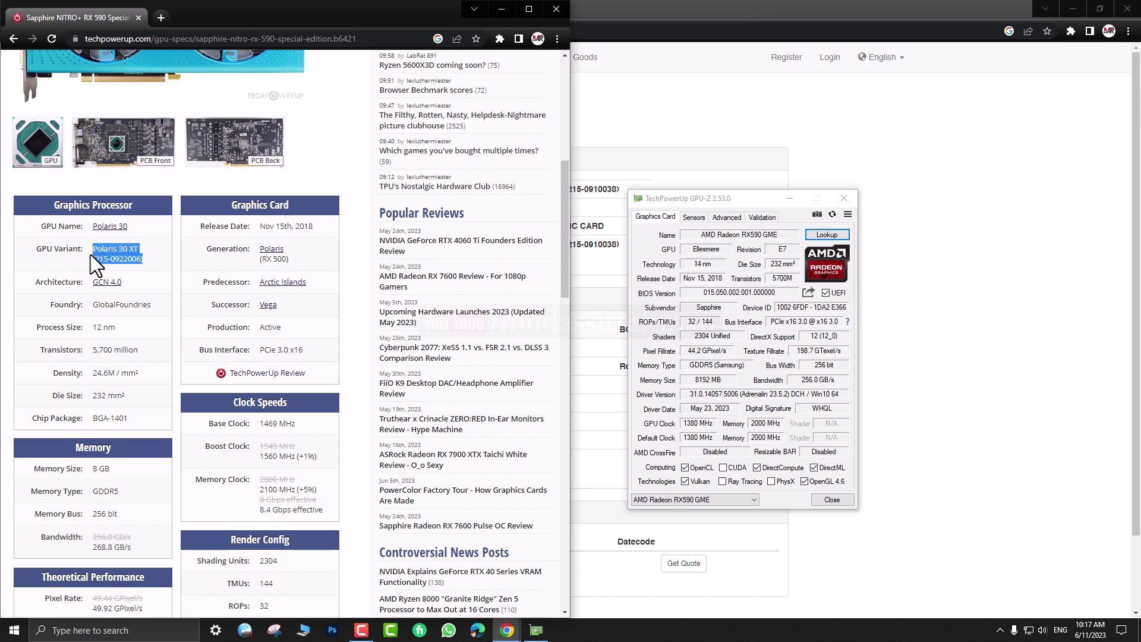
Step: Check the GPU entry in GPU-Z's AMD BIOS details and return to the graphics card overview
{"action": "left_click", "coordinate": [726, 217]}
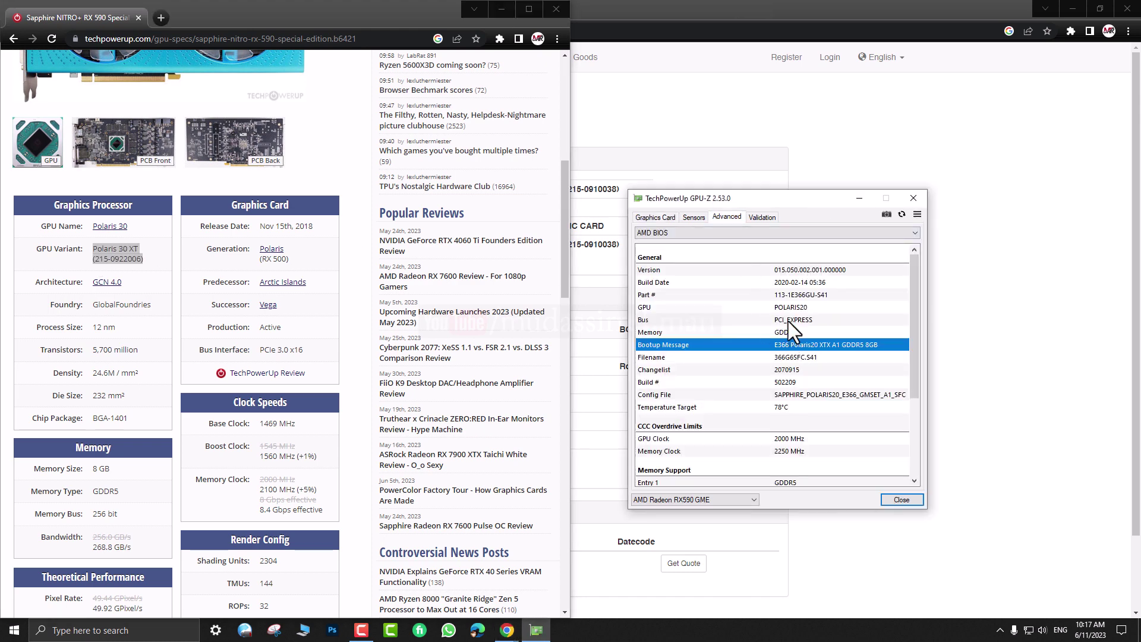
{"action": "left_click", "coordinate": [672, 308]}
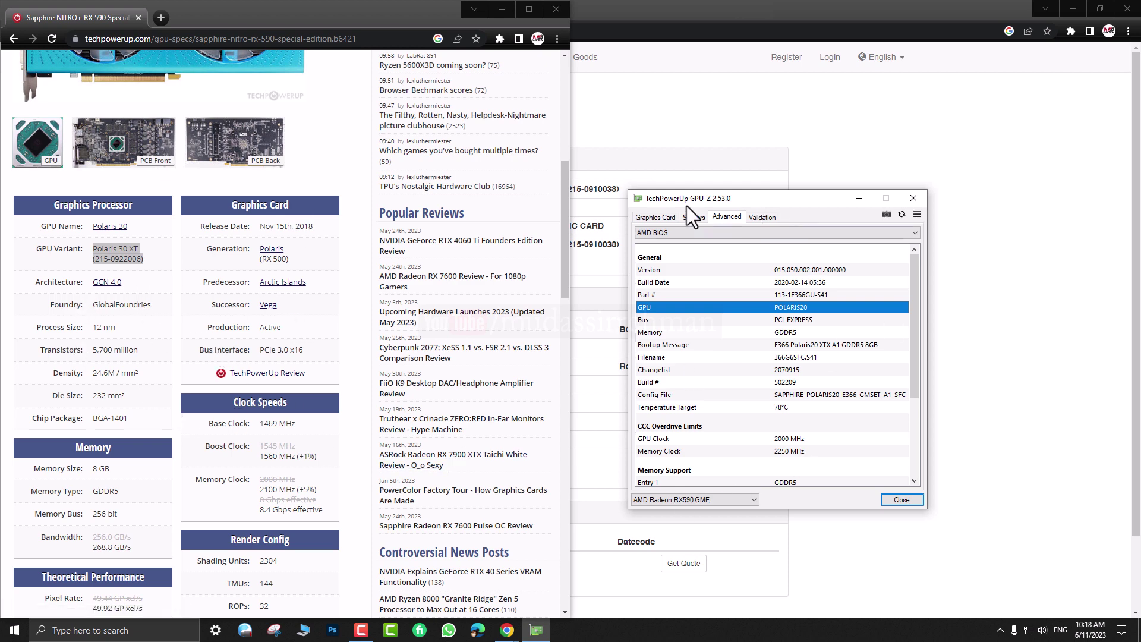
{"action": "left_click", "coordinate": [655, 216]}
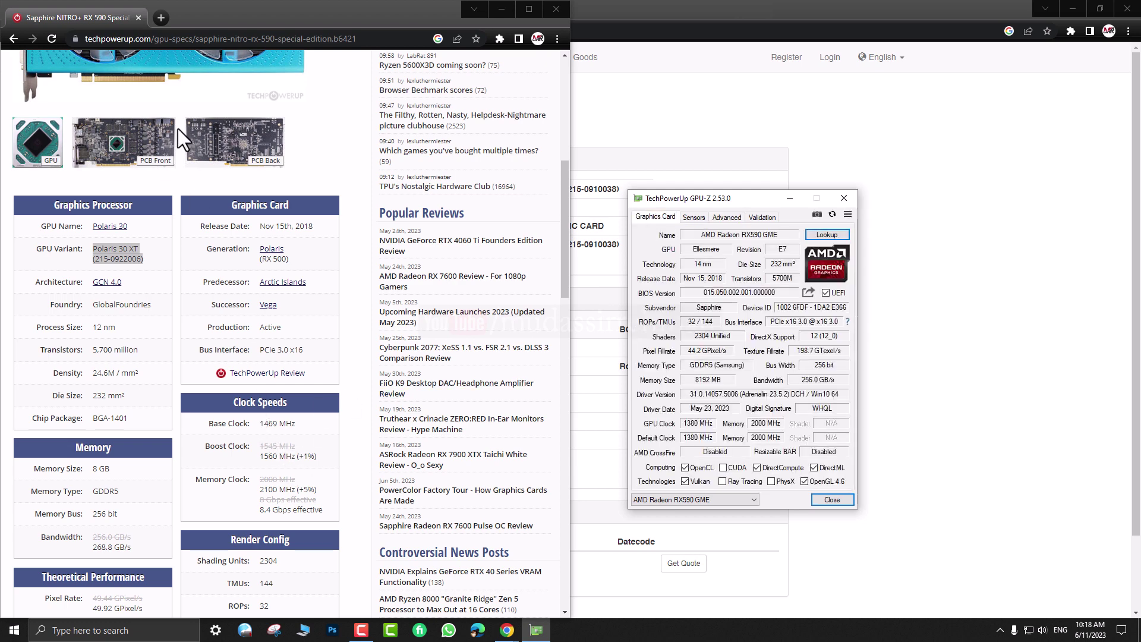
Step: Examine the base clock and boost clock on the RX 590 Special Edition page
{"action": "scroll", "coordinate": [184, 155], "scroll_direction": "up", "scroll_amount": 1}
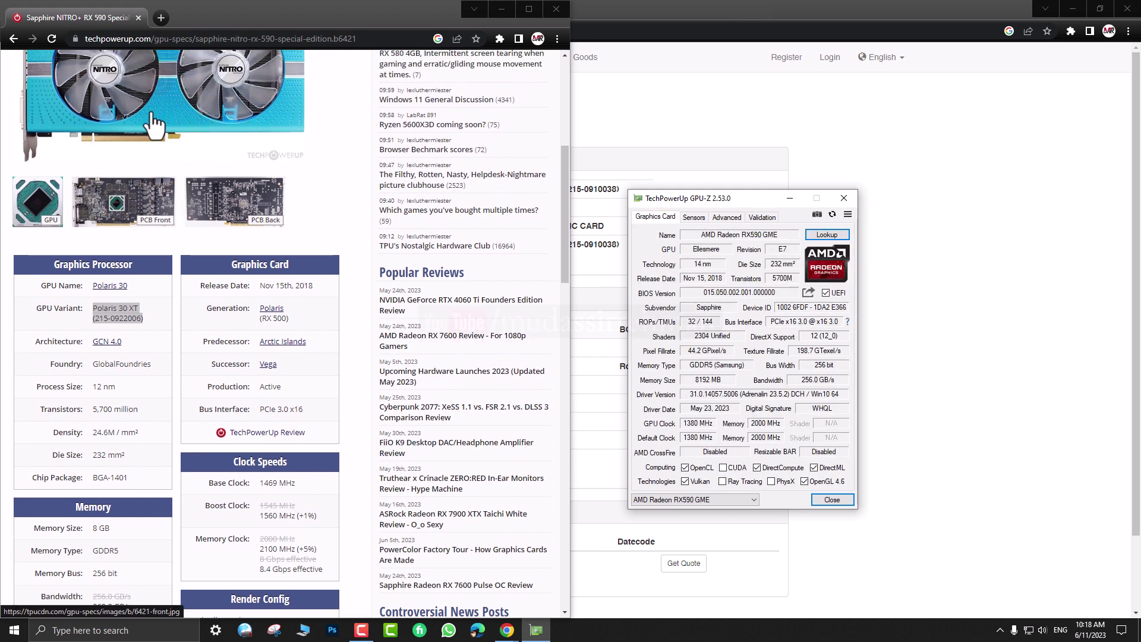
{"action": "scroll", "coordinate": [269, 396], "scroll_direction": "down", "scroll_amount": 2}
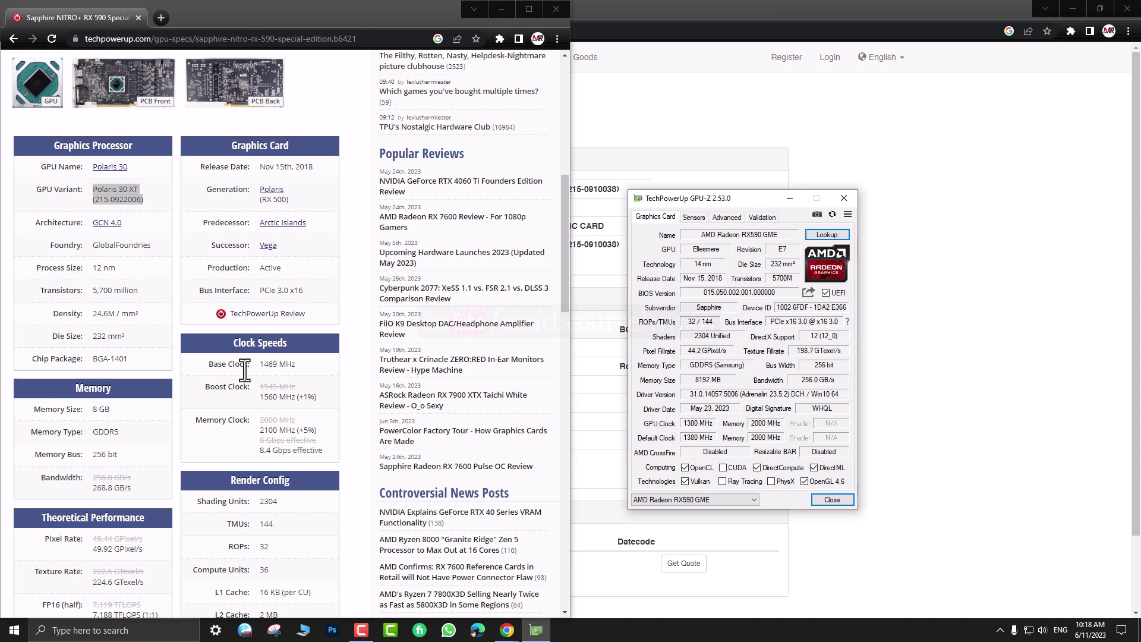
{"action": "left_click_drag", "start_coordinate": [259, 366], "coordinate": [301, 369]}
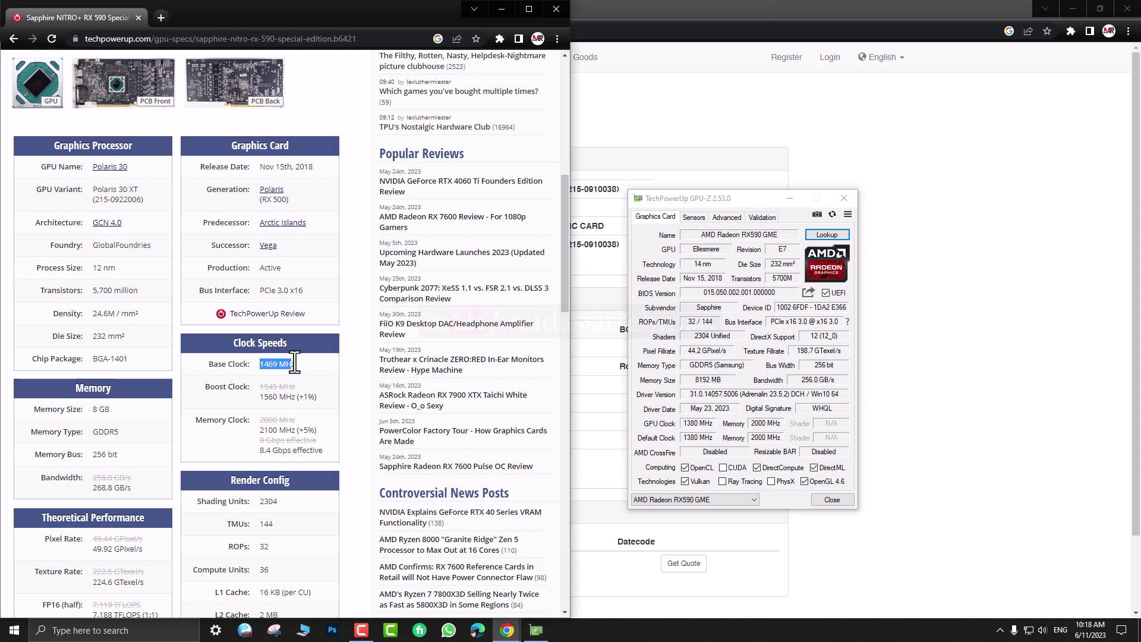
{"action": "left_click", "coordinate": [301, 361]}
{"action": "left_click_drag", "start_coordinate": [255, 396], "coordinate": [278, 397]}
{"action": "left_click", "coordinate": [318, 396]}
Step: Compare the memory clock and other clock speeds on the RX 590 Special Edition page with the GPU-Z clock values
{"action": "left_click_drag", "start_coordinate": [259, 430], "coordinate": [323, 430]}
{"action": "left_click", "coordinate": [323, 430]}
{"action": "left_click_drag", "start_coordinate": [287, 431], "coordinate": [296, 432]}
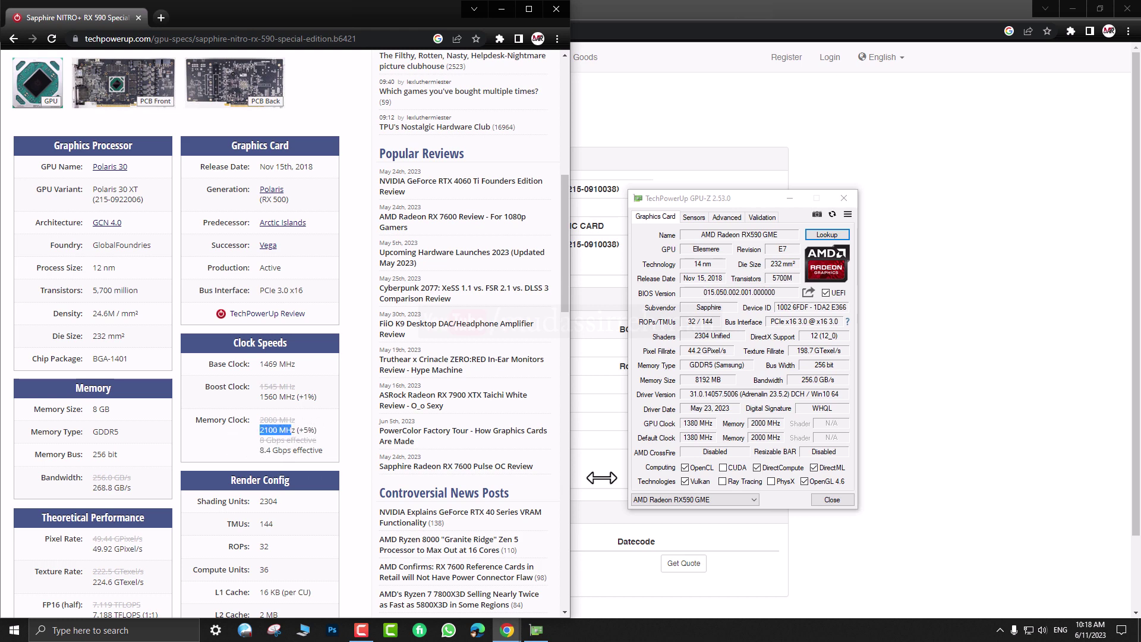
{"action": "left_click", "coordinate": [757, 427]}
{"action": "left_click_drag", "start_coordinate": [260, 440], "coordinate": [287, 379]}
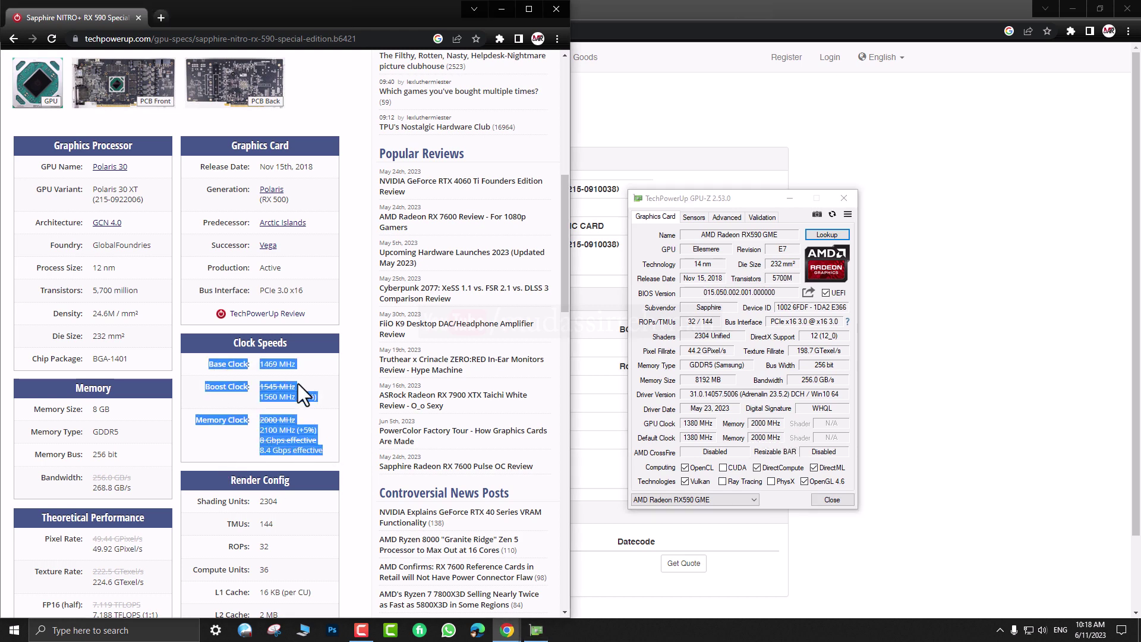
{"action": "left_click", "coordinate": [323, 394]}
{"action": "scroll", "coordinate": [287, 404], "scroll_direction": "down", "scroll_amount": 3}
Step: Switch to the Sapphire NITRO+ RX 590 GME Special Edition page and examine its title, graphics processor and GPU variant
{"action": "key", "text": "alt+Tab"}
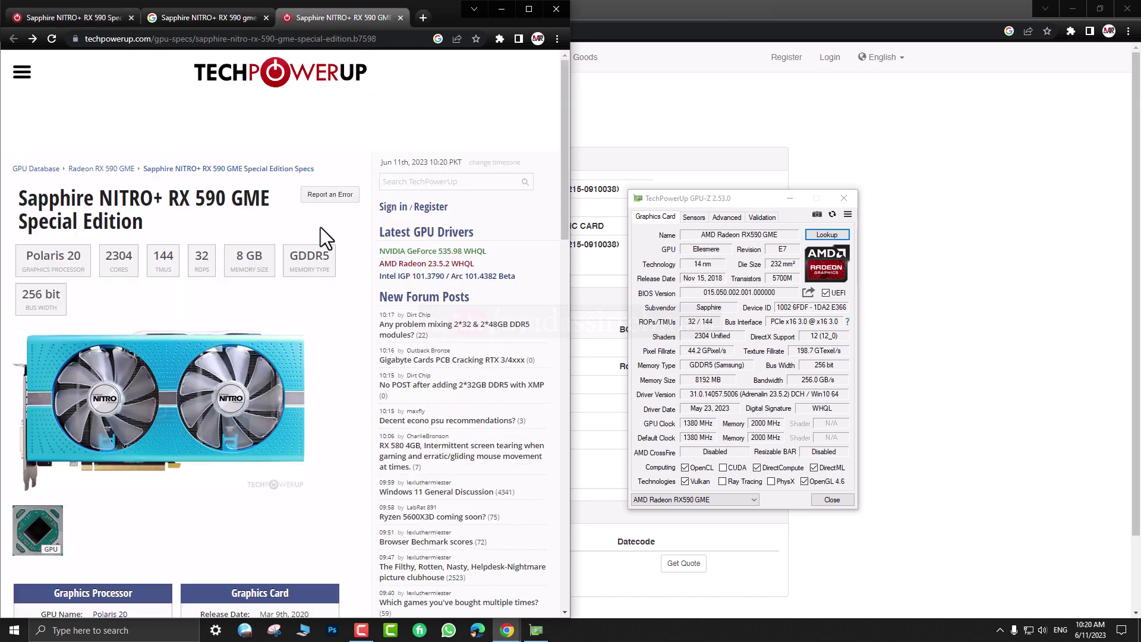
{"action": "left_click_drag", "start_coordinate": [27, 199], "coordinate": [247, 226]}
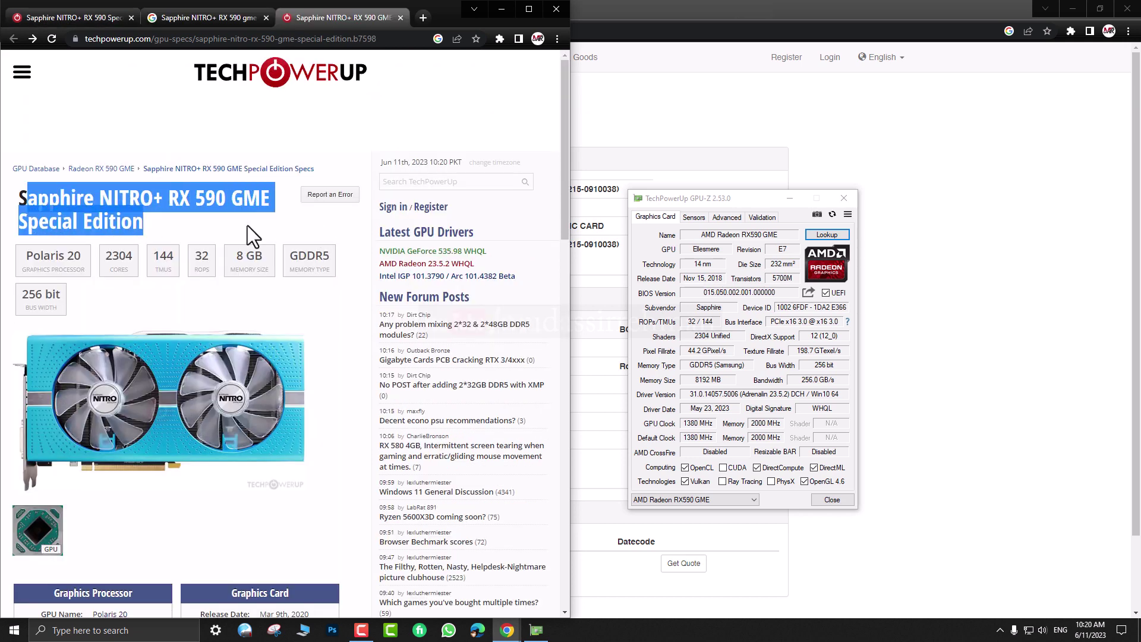
{"action": "left_click", "coordinate": [207, 223]}
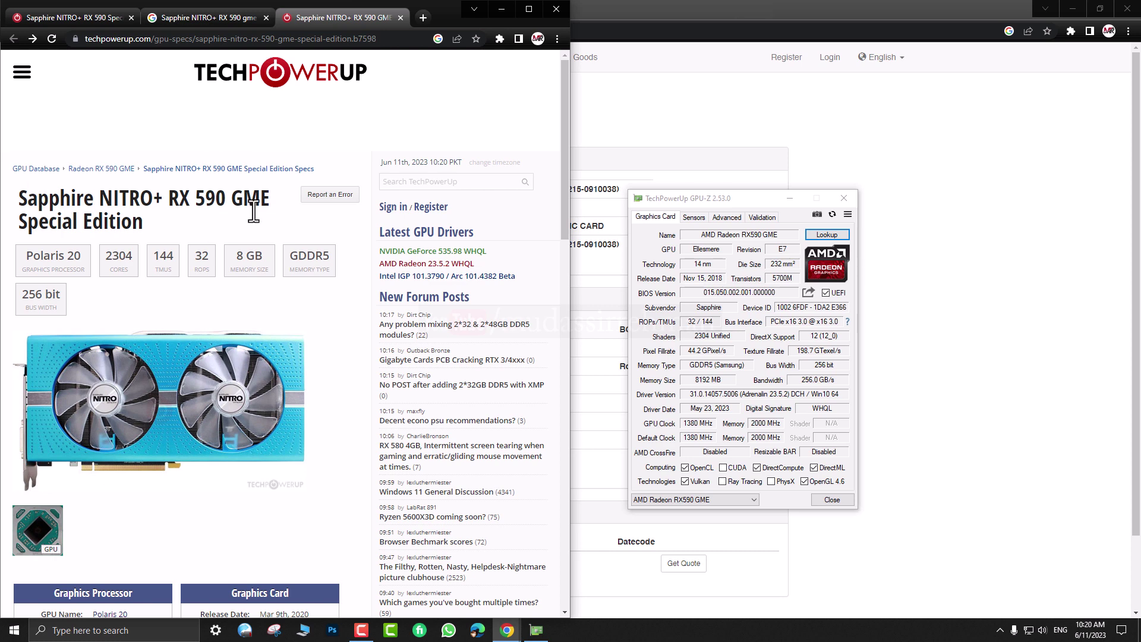
{"action": "left_click_drag", "start_coordinate": [21, 256], "coordinate": [82, 257]}
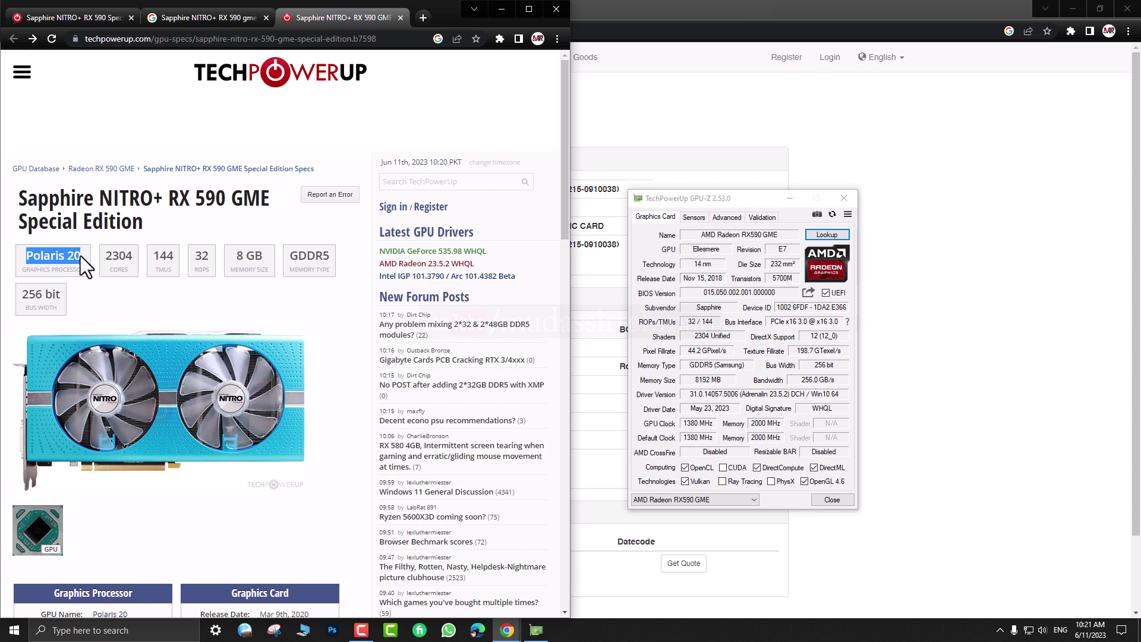
{"action": "scroll", "coordinate": [173, 287], "scroll_direction": "down", "scroll_amount": 6}
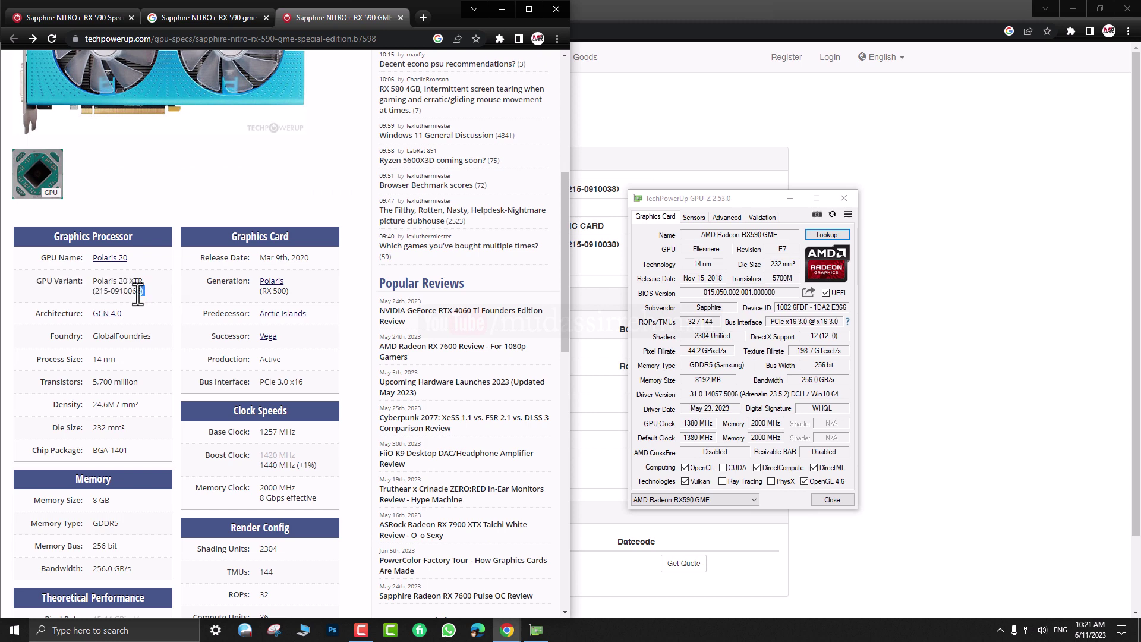
{"action": "left_click_drag", "start_coordinate": [93, 280], "coordinate": [148, 293]}
{"action": "left_click", "coordinate": [148, 293]}
Step: Check the bootup message in GPU-Z's AMD BIOS details against the GPU variant on the RX 590 GME page
{"action": "left_click", "coordinate": [694, 217]}
{"action": "left_click", "coordinate": [729, 217]}
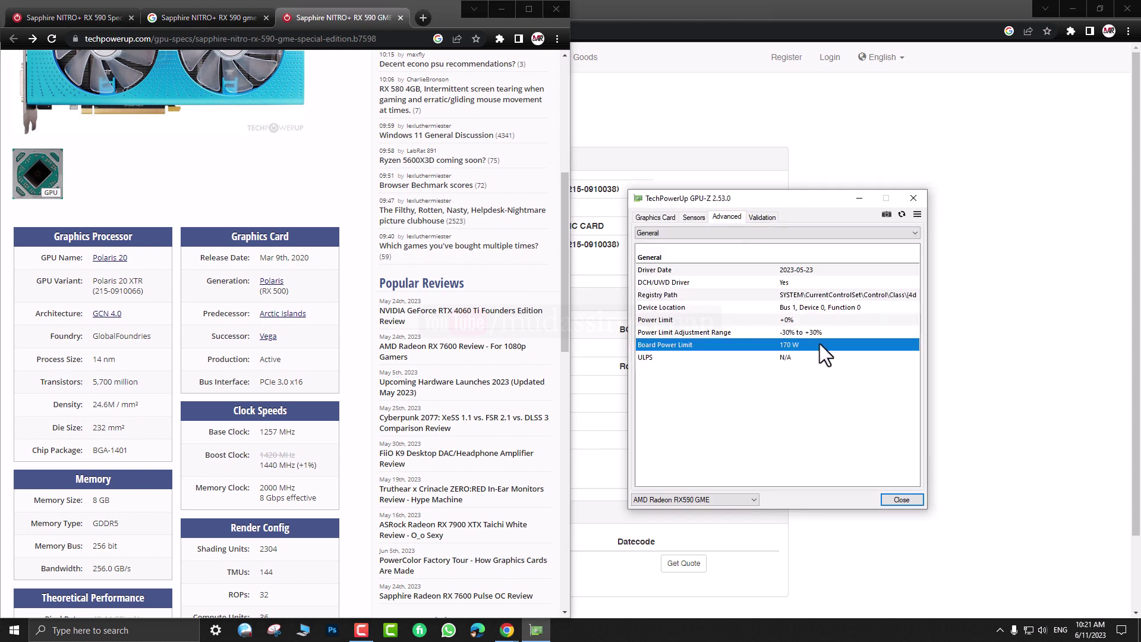
{"action": "left_click", "coordinate": [682, 233]}
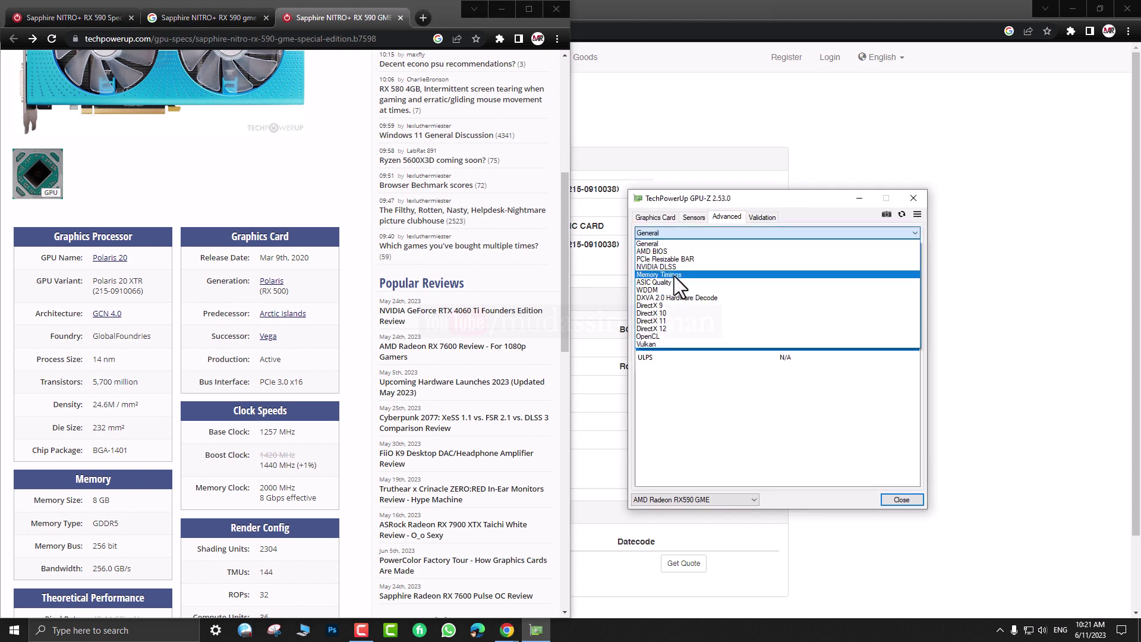
{"action": "left_click", "coordinate": [665, 252]}
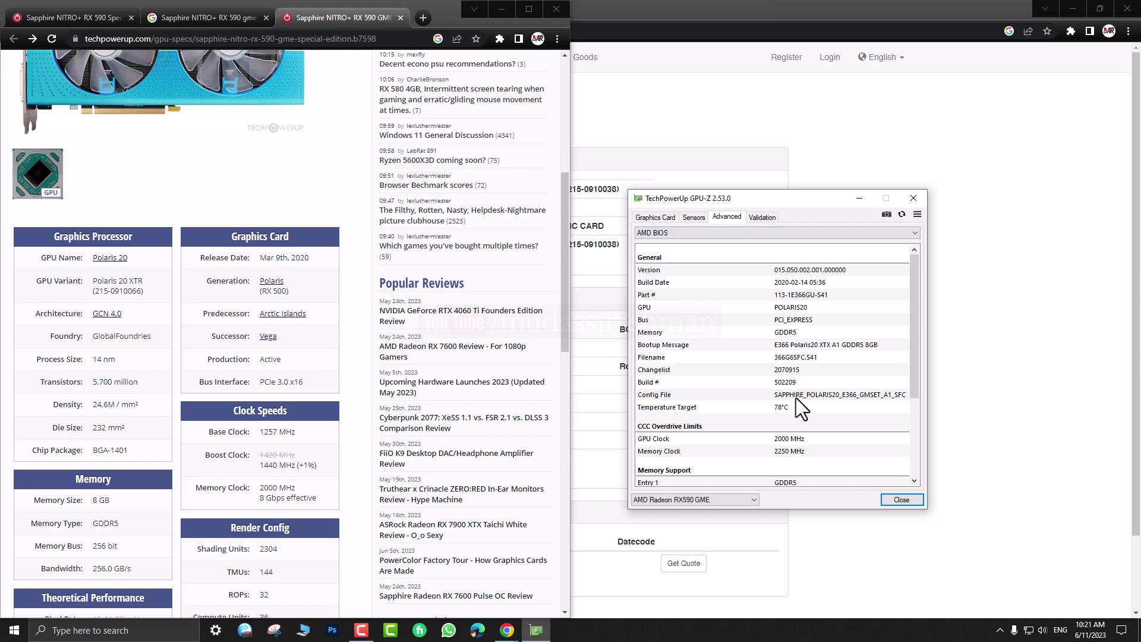
{"action": "left_click", "coordinate": [790, 347]}
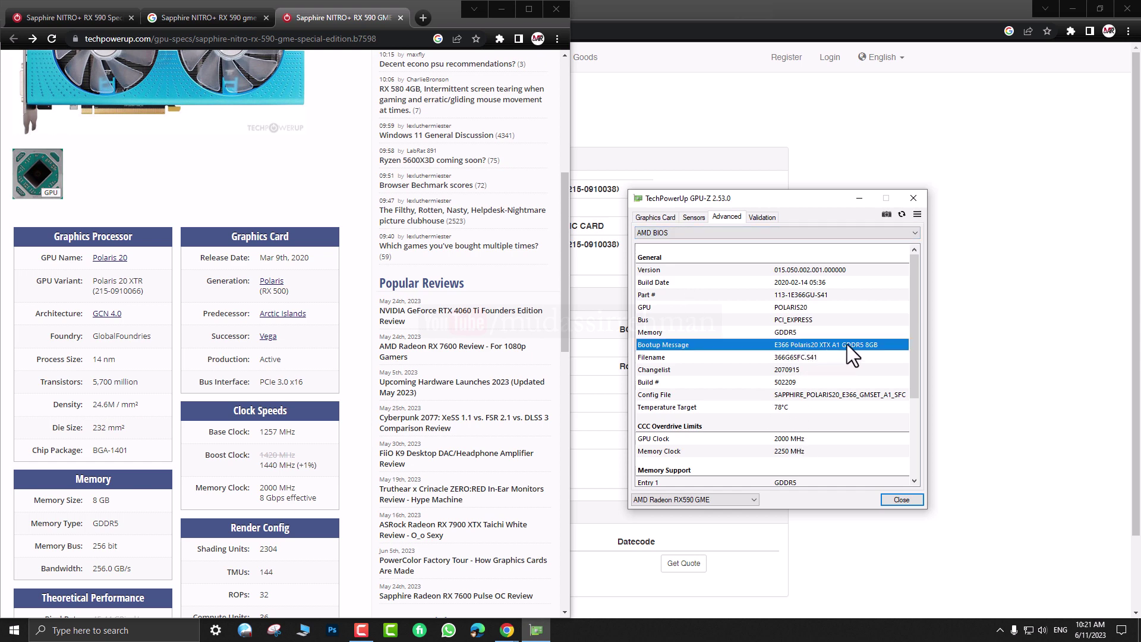
{"action": "left_click_drag", "start_coordinate": [96, 291], "coordinate": [148, 291]}
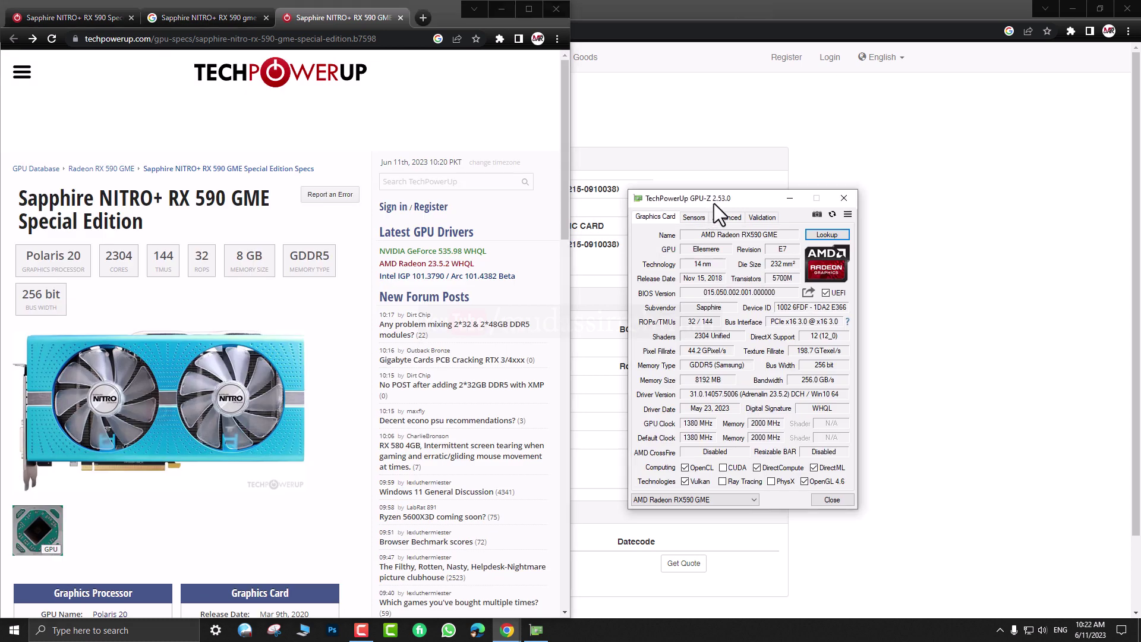
Step: Read the explanation of the card name in GPU-Z and review the RX 590 GME Special Edition page beside it
{"action": "left_click_drag", "start_coordinate": [715, 203], "coordinate": [588, 233]}
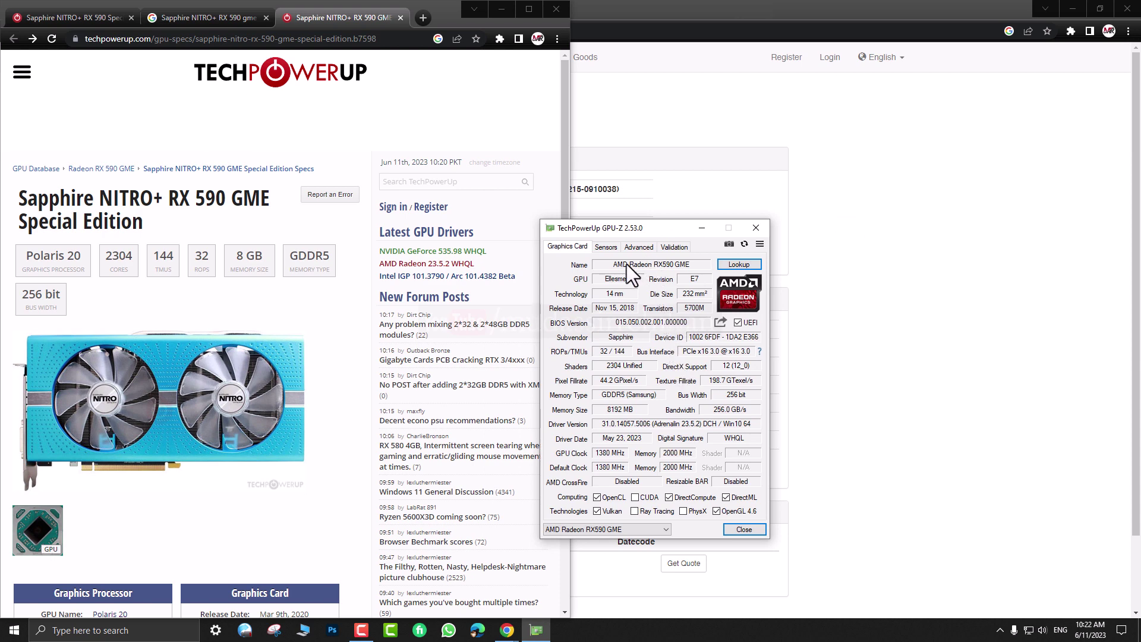
{"action": "mouse_move", "coordinate": [647, 269]}
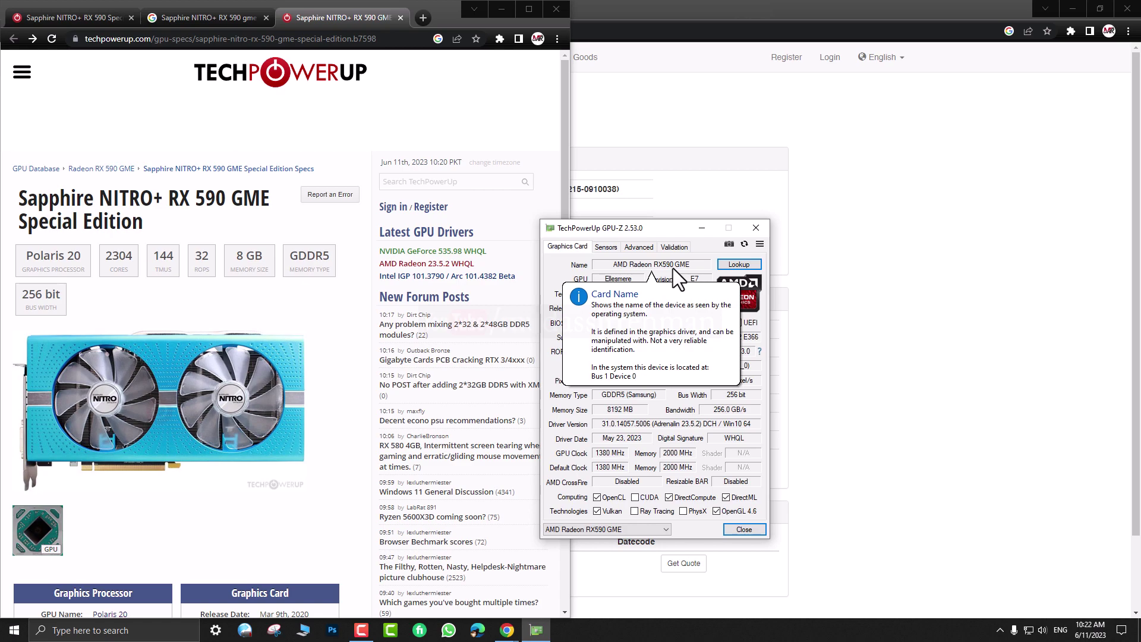
{"action": "scroll", "coordinate": [74, 288], "scroll_direction": "down", "scroll_amount": 10}
{"action": "scroll", "coordinate": [80, 279], "scroll_direction": "up", "scroll_amount": 6}
{"action": "scroll", "coordinate": [81, 279], "scroll_direction": "up", "scroll_amount": 5}
{"action": "left_click_drag", "start_coordinate": [655, 229], "coordinate": [723, 238]}
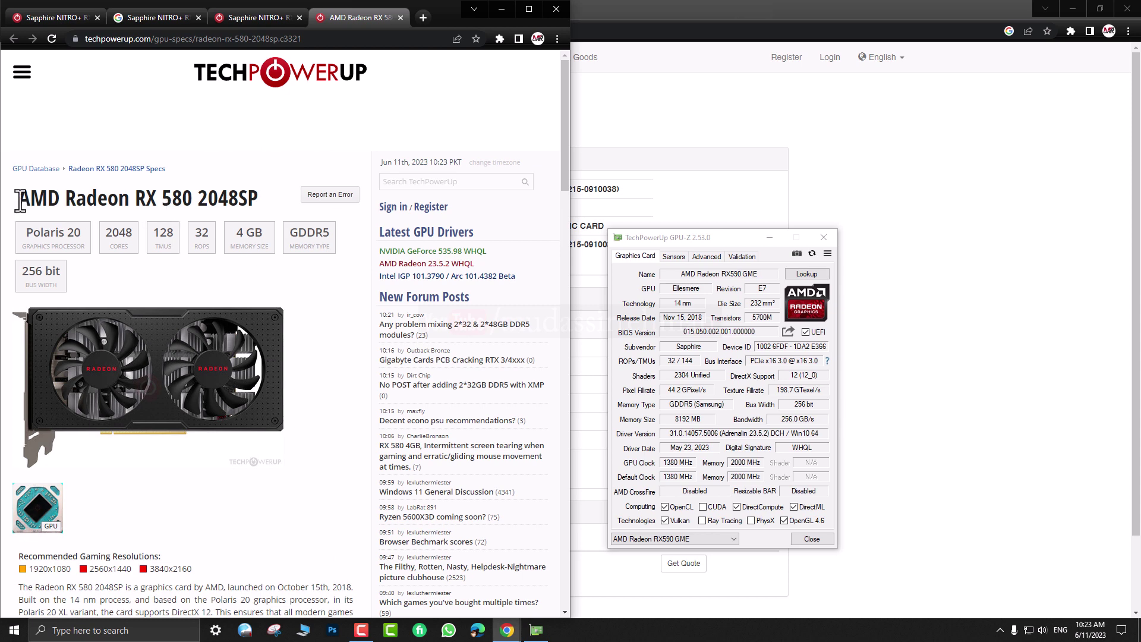
Step: Examine the title of the Radeon RX 580 2048SP page and compare it with the RX 590 GME Special Edition page
{"action": "left_click_drag", "start_coordinate": [19, 201], "coordinate": [258, 205]}
{"action": "left_click", "coordinate": [258, 205]}
{"action": "triple_click", "coordinate": [110, 205]}
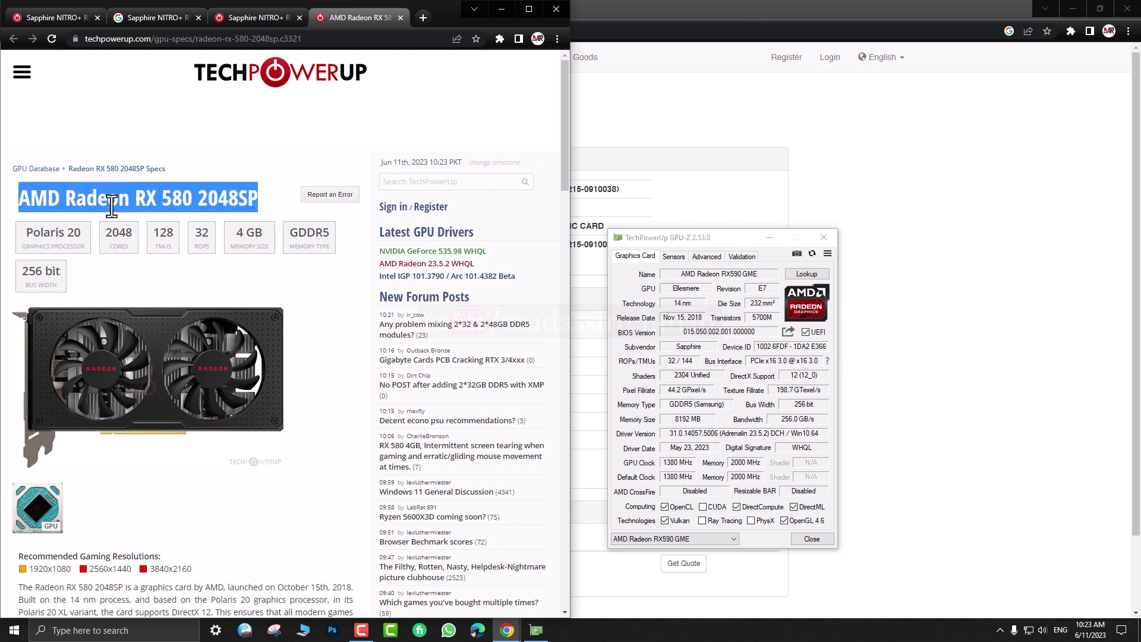
{"action": "left_click", "coordinate": [199, 198]}
{"action": "left_click_drag", "start_coordinate": [198, 199], "coordinate": [21, 205]}
{"action": "left_click", "coordinate": [236, 204]}
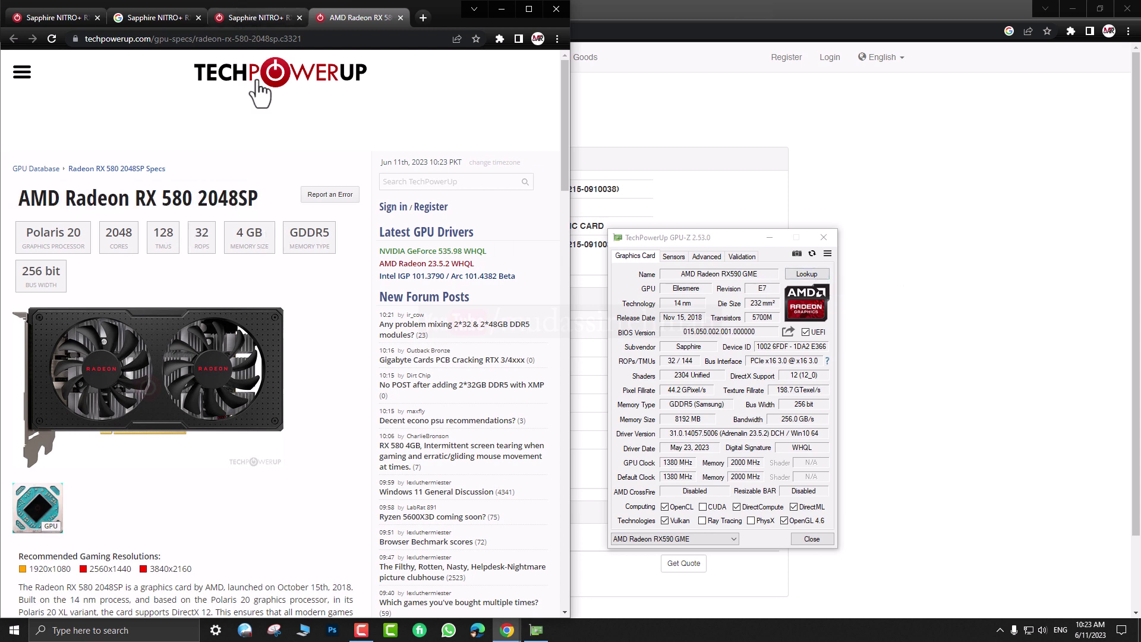
{"action": "left_click", "coordinate": [265, 17]}
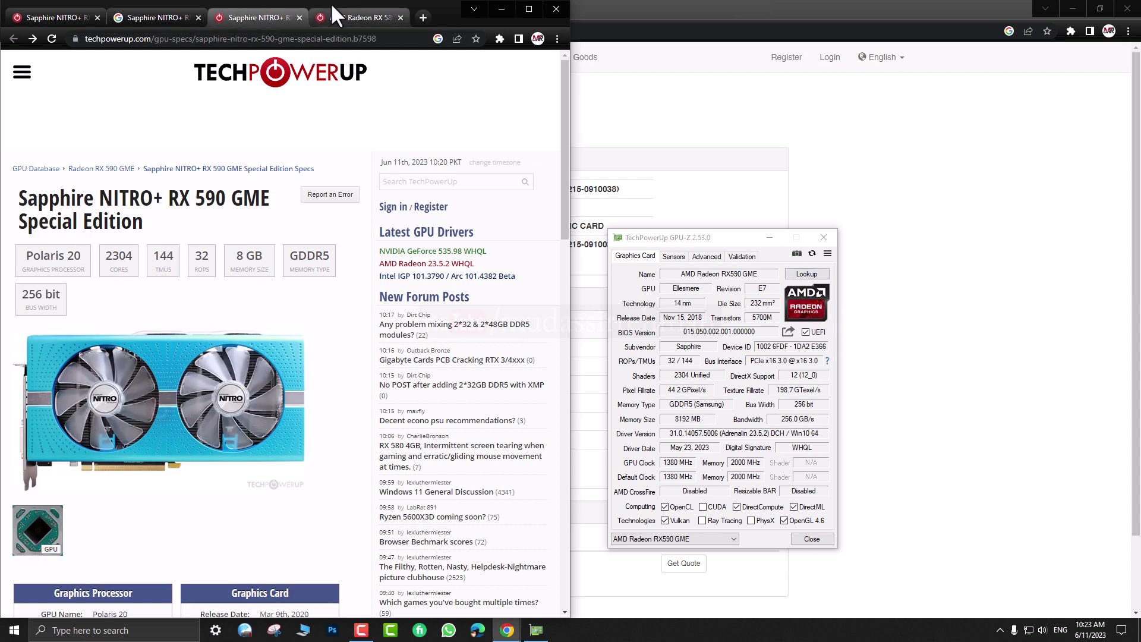
{"action": "left_click", "coordinate": [352, 16]}
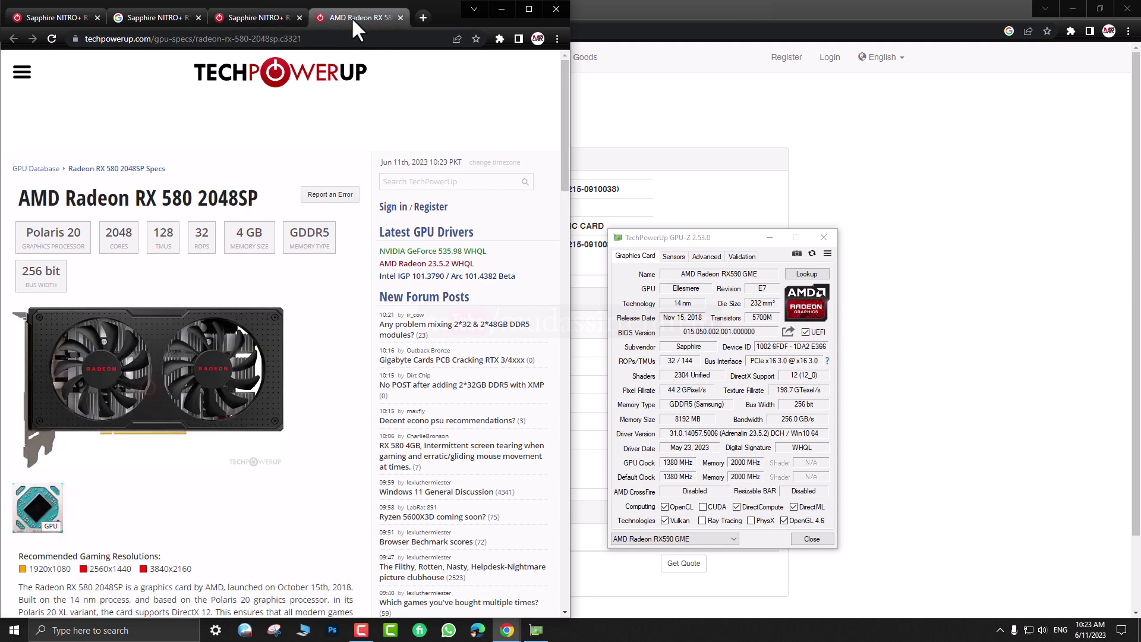
Step: Examine the generation, relative performance and clock speeds on the Radeon RX 580 2048SP page
{"action": "scroll", "coordinate": [164, 377], "scroll_direction": "down", "scroll_amount": 5}
{"action": "scroll", "coordinate": [162, 382], "scroll_direction": "down", "scroll_amount": 4}
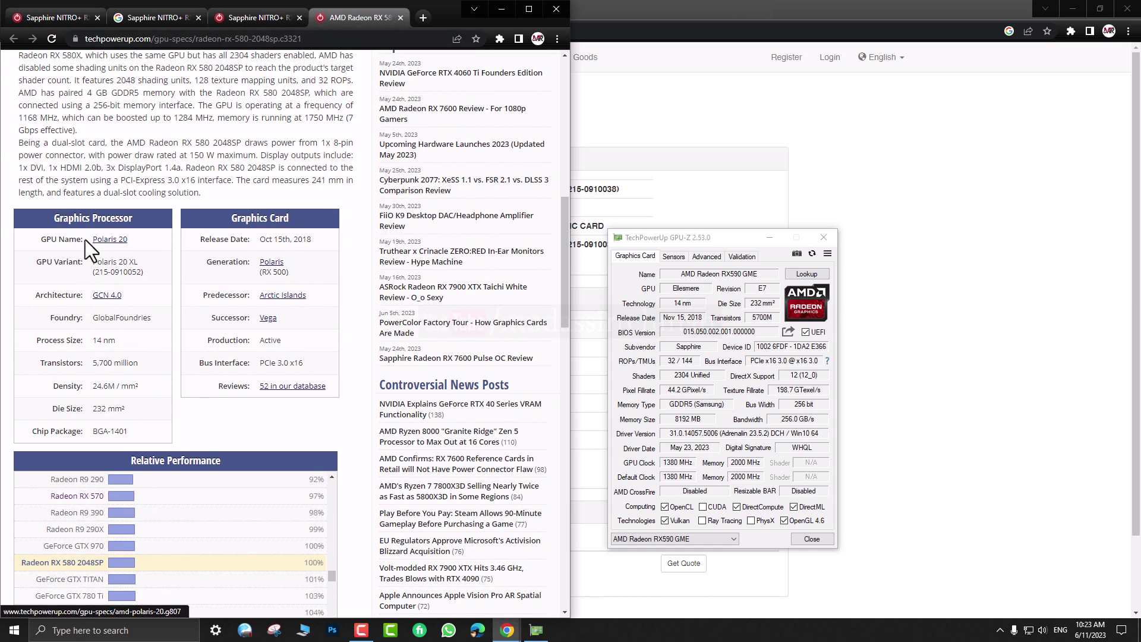
{"action": "left_click_drag", "start_coordinate": [205, 257], "coordinate": [330, 251]}
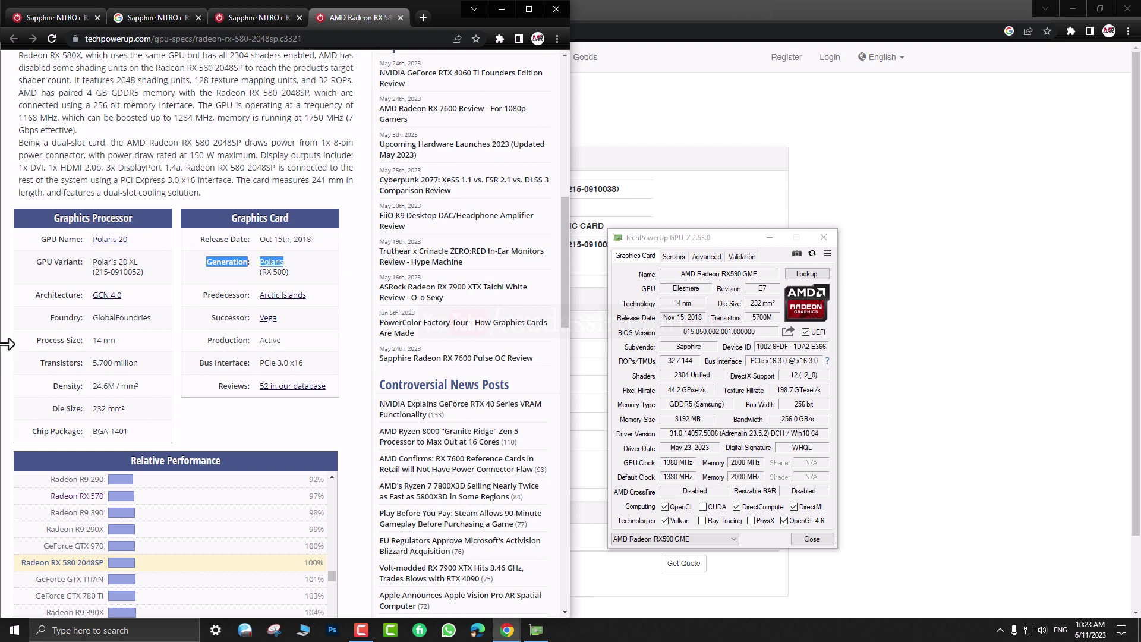
{"action": "scroll", "coordinate": [7, 340], "scroll_direction": "down", "scroll_amount": 4}
{"action": "scroll", "coordinate": [7, 340], "scroll_direction": "down", "scroll_amount": 5}
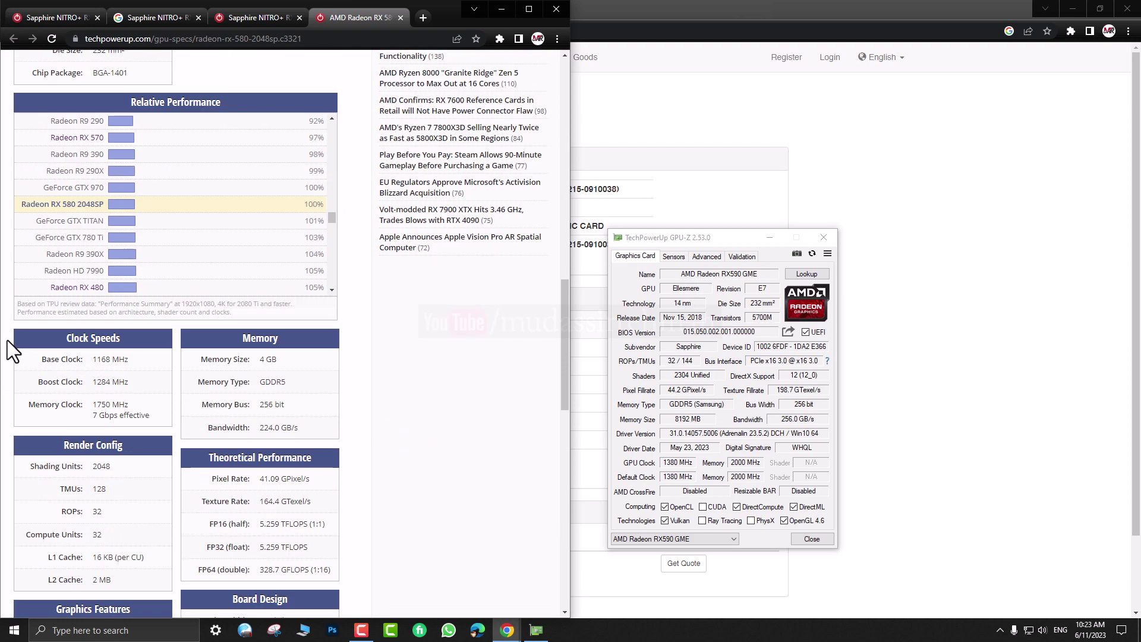
{"action": "left_click", "coordinate": [142, 205]}
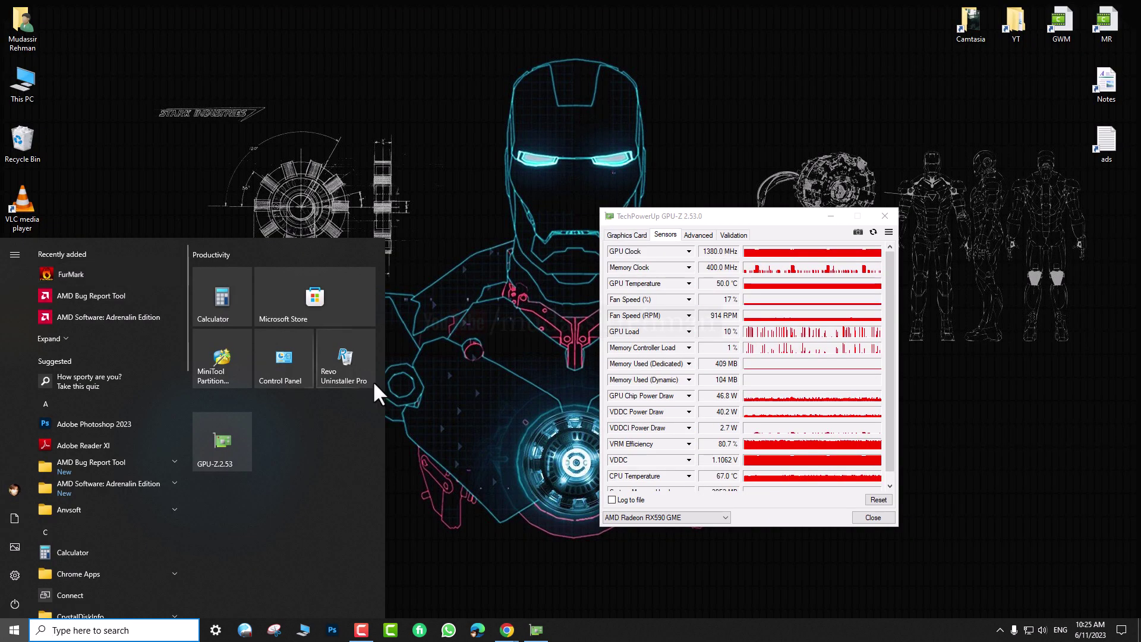
Step: Launch FurMark and arrange its window beside the GPU-Z sensor readings
{"action": "left_click", "coordinate": [755, 535]}
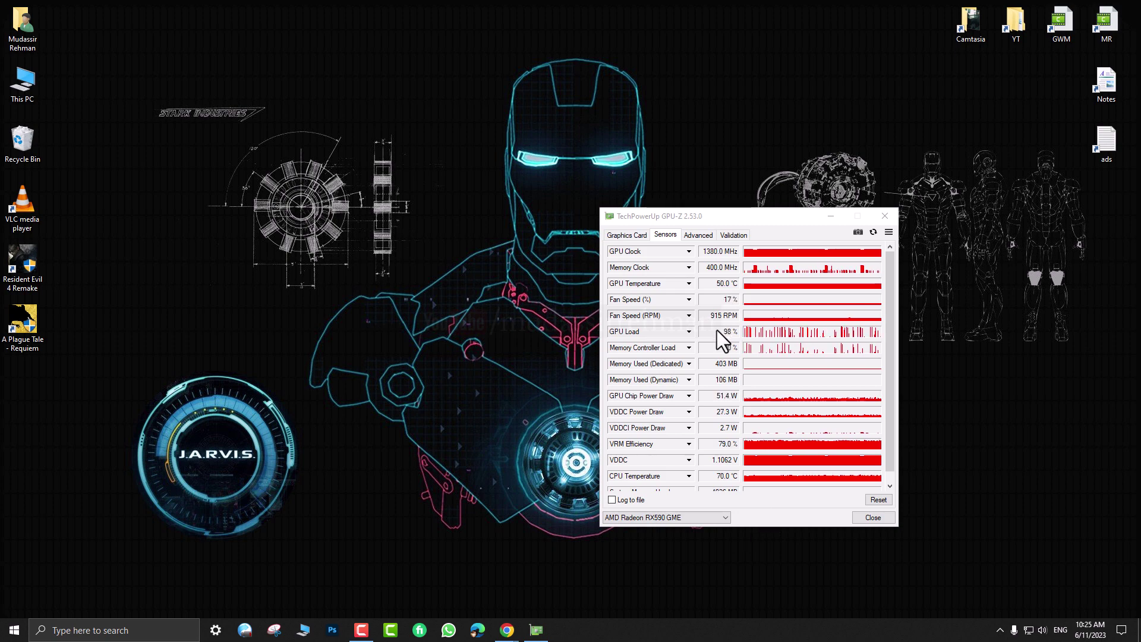
{"action": "left_click_drag", "start_coordinate": [547, 150], "coordinate": [436, 156]}
{"action": "left_click", "coordinate": [713, 221]}
{"action": "left_click_drag", "start_coordinate": [714, 221], "coordinate": [859, 265]}
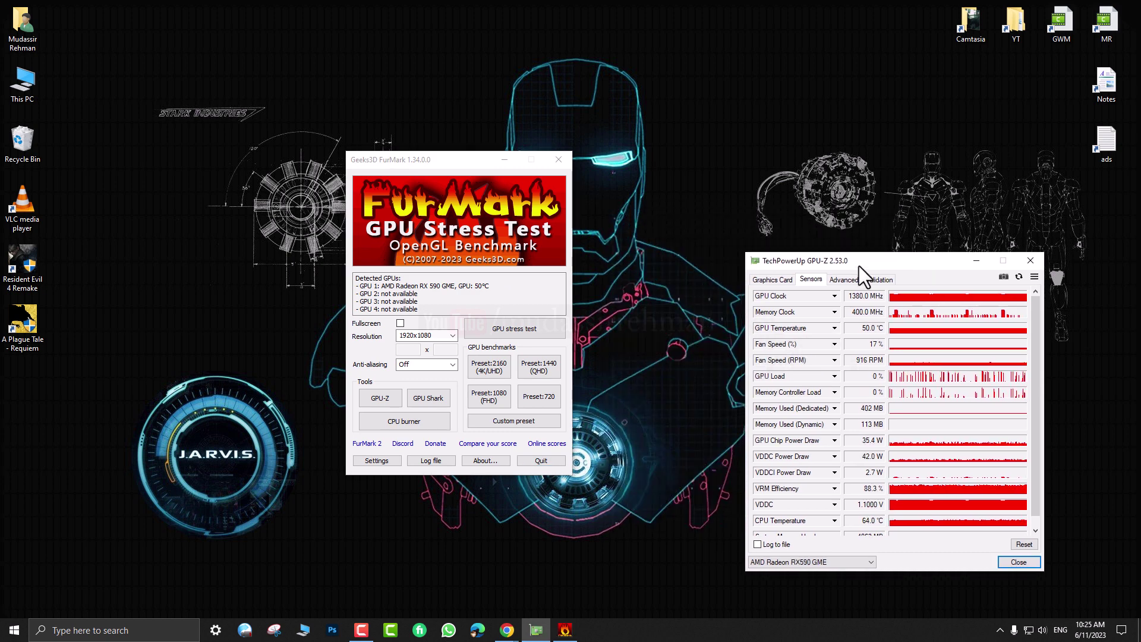
{"action": "left_click_drag", "start_coordinate": [418, 161], "coordinate": [450, 148]}
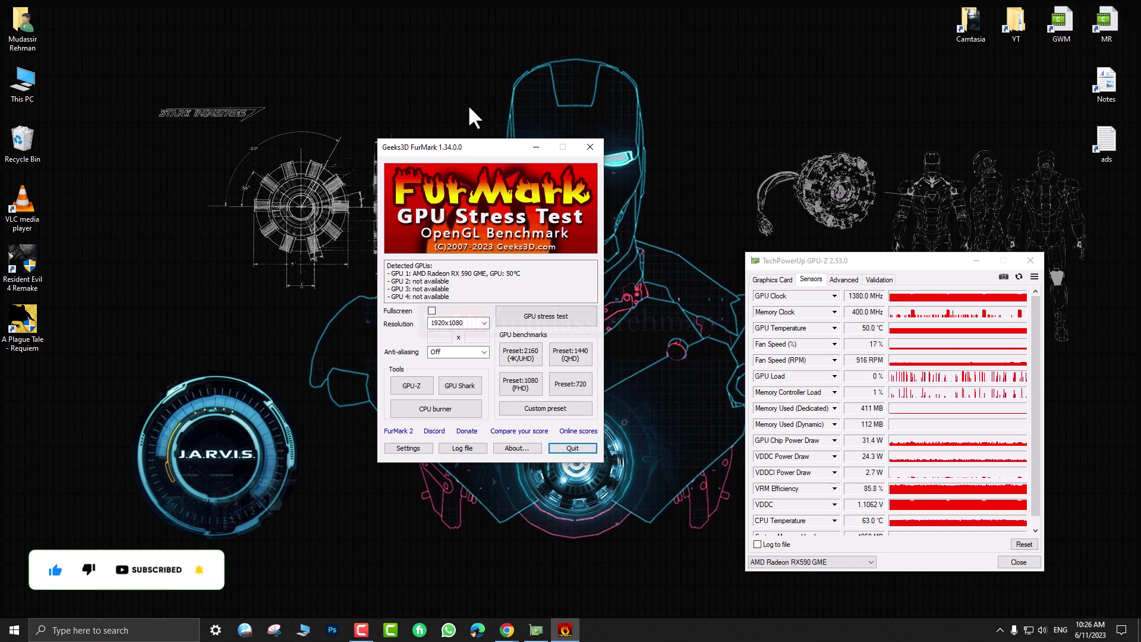
Step: Set the FurMark resolution to 1280x720 and start the GPU stress test
{"action": "left_click", "coordinate": [487, 326]}
{"action": "scroll", "coordinate": [481, 333], "scroll_direction": "up", "scroll_amount": 5}
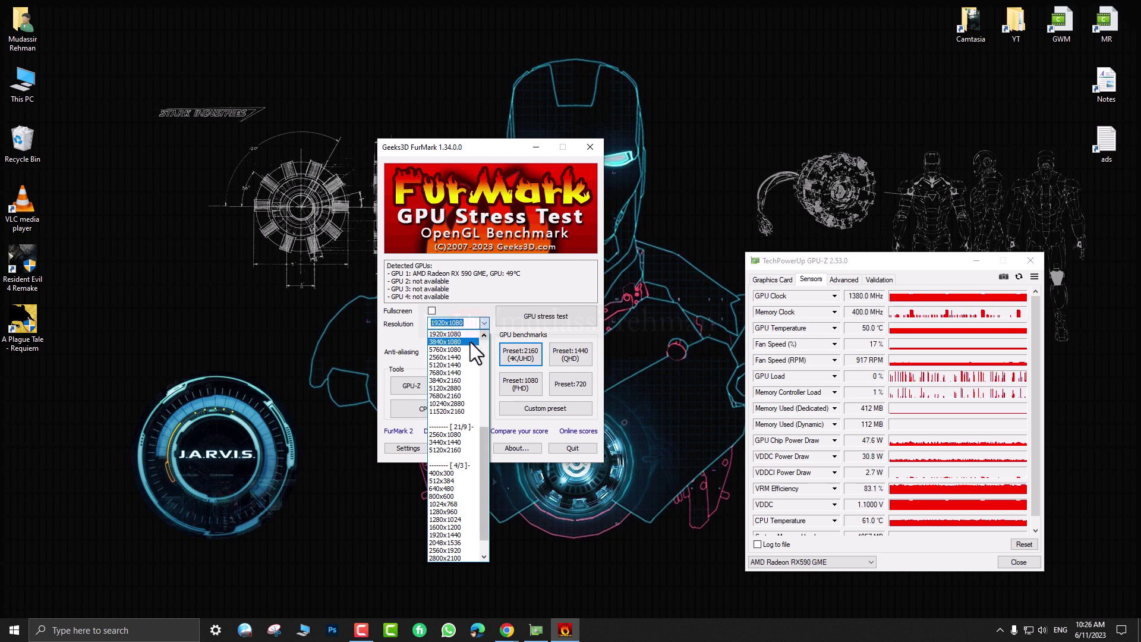
{"action": "left_click", "coordinate": [457, 346]}
{"action": "left_click_drag", "start_coordinate": [497, 154], "coordinate": [382, 154]}
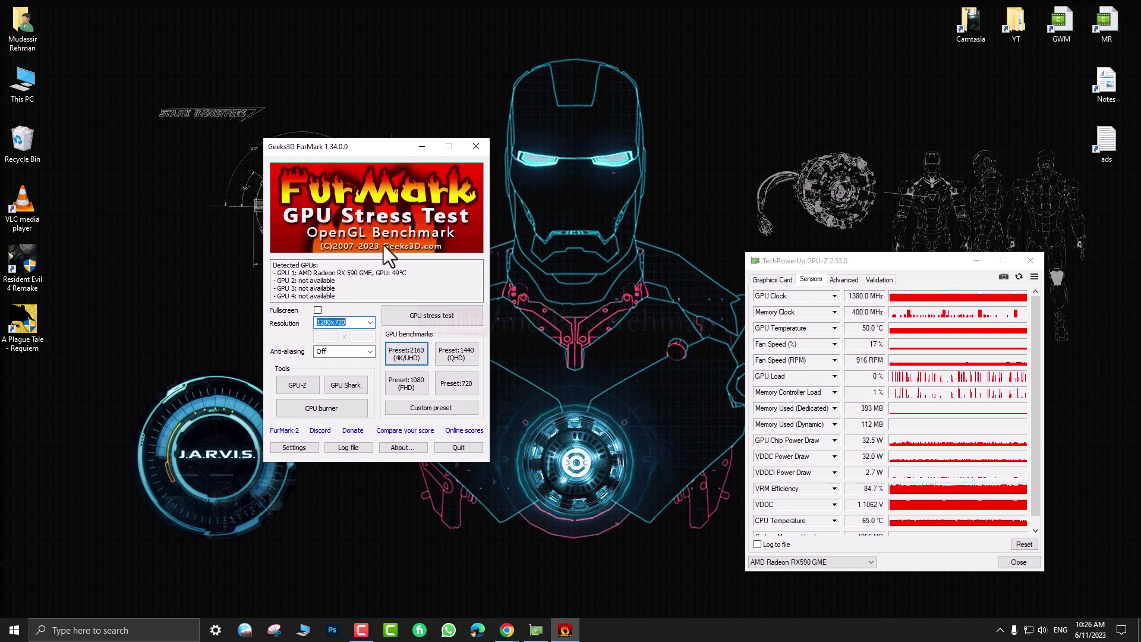
{"action": "left_click", "coordinate": [416, 316]}
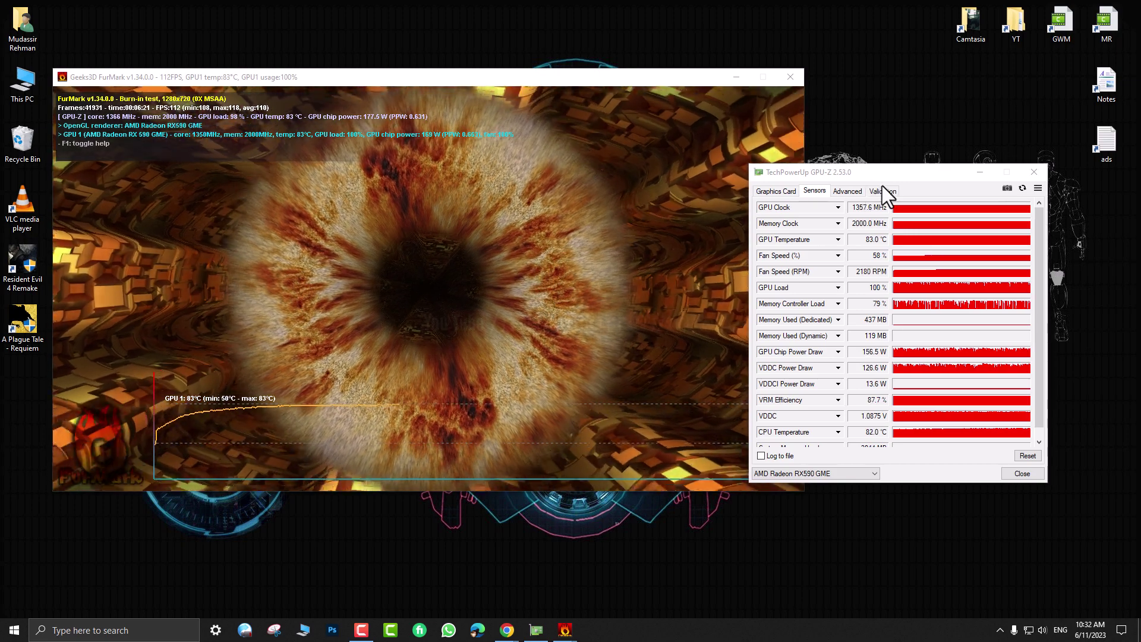
Step: End the FurMark stress test and show the graphics card overview in GPU-Z
{"action": "left_click", "coordinate": [790, 77]}
{"action": "left_click_drag", "start_coordinate": [858, 173], "coordinate": [748, 178]}
{"action": "left_click", "coordinate": [773, 214]}
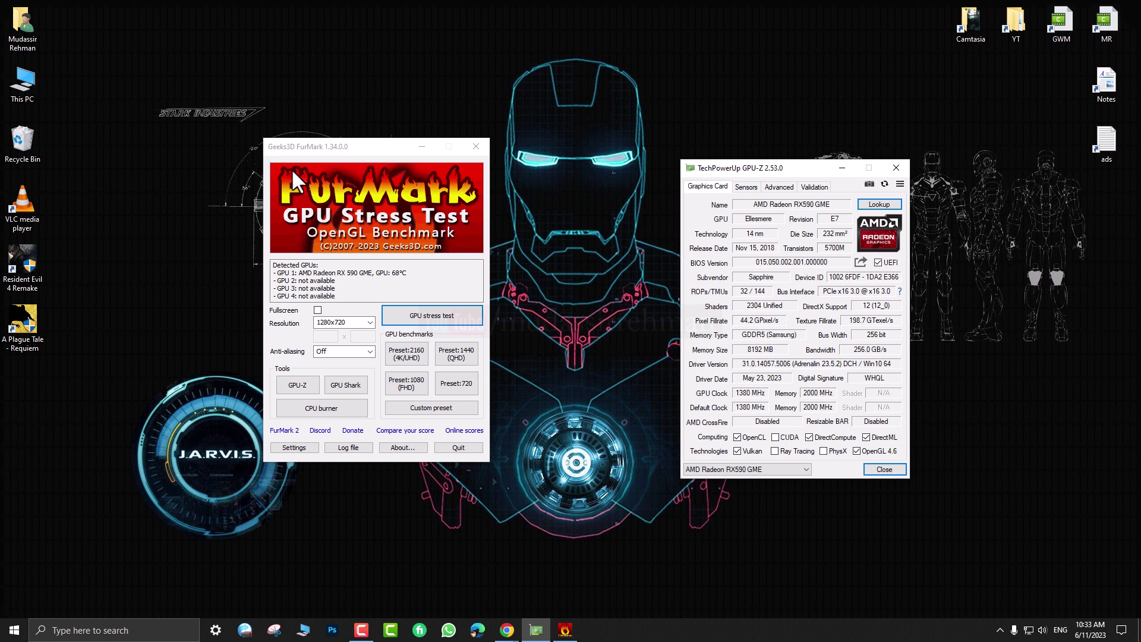
Step: Close FurMark and move the GPU-Z window aside on the desktop
{"action": "left_click_drag", "start_coordinate": [322, 152], "coordinate": [475, 170]}
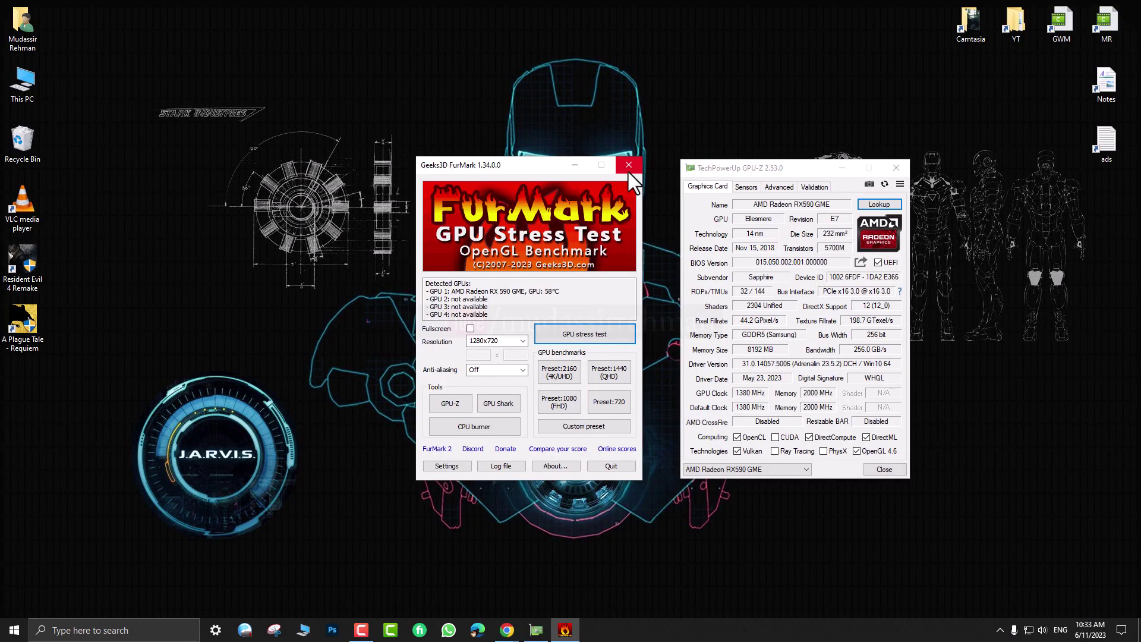
{"action": "left_click", "coordinate": [629, 172]}
{"action": "left_click_drag", "start_coordinate": [778, 171], "coordinate": [918, 242]}
Step: Open AMD Software from the desktop and go to the performance tuning settings
{"action": "right_click", "coordinate": [191, 170]}
{"action": "left_click", "coordinate": [220, 181]}
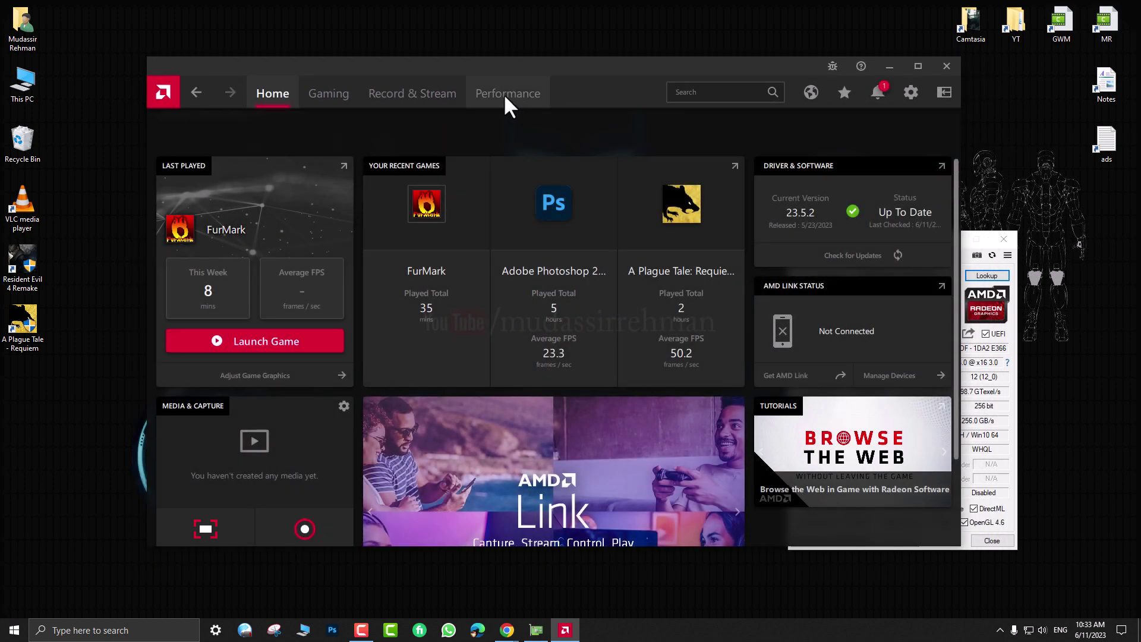
{"action": "left_click", "coordinate": [505, 94]}
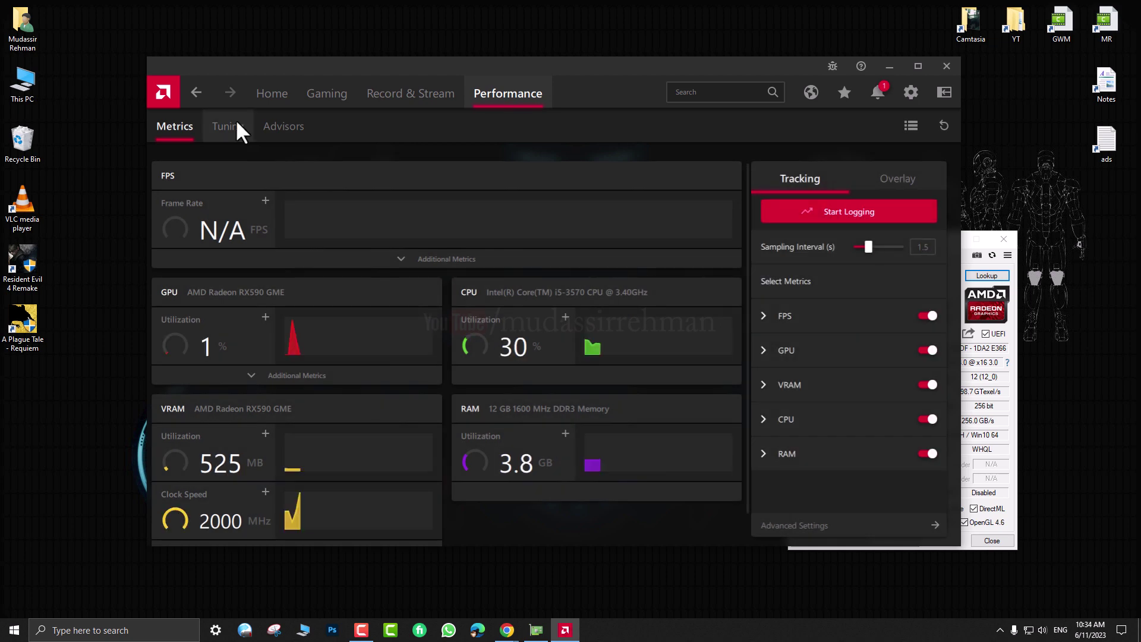
{"action": "left_click", "coordinate": [236, 124]}
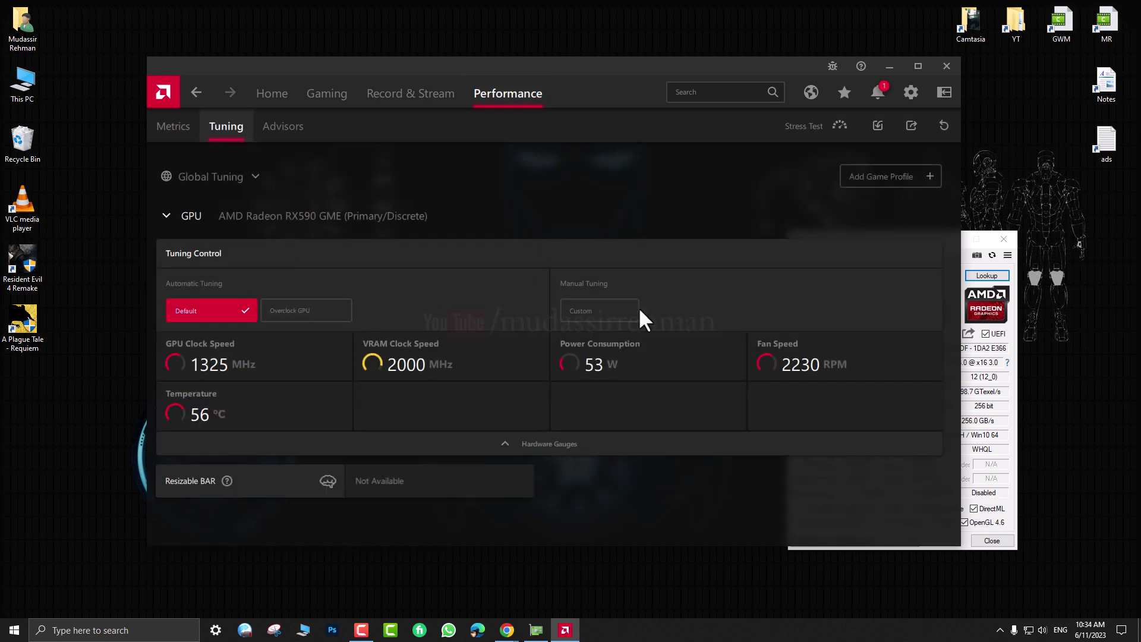
Step: Choose custom manual tuning and enable GPU Tuning with Advanced Control to expose the frequency states
{"action": "left_click", "coordinate": [598, 312]}
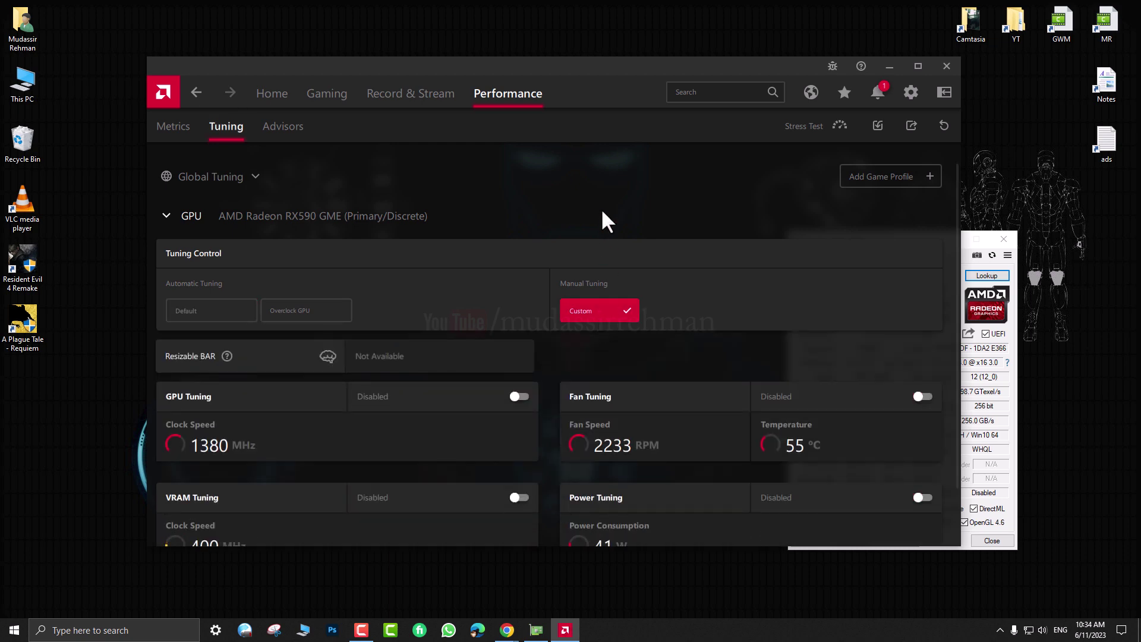
{"action": "scroll", "coordinate": [820, 273], "scroll_direction": "down", "scroll_amount": 2}
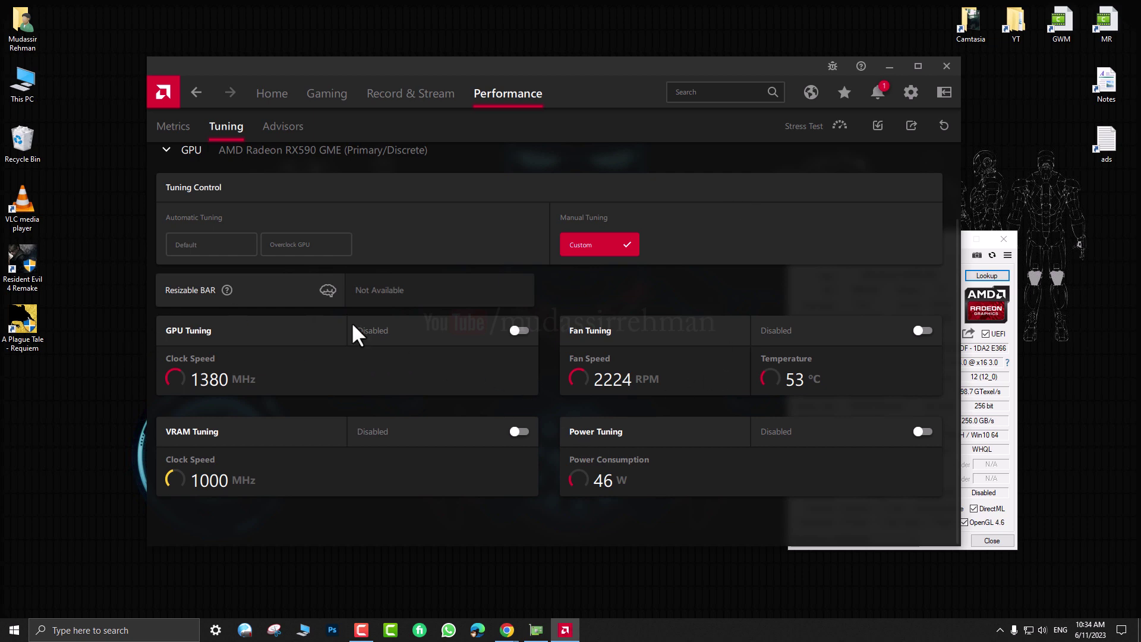
{"action": "left_click", "coordinate": [511, 329]}
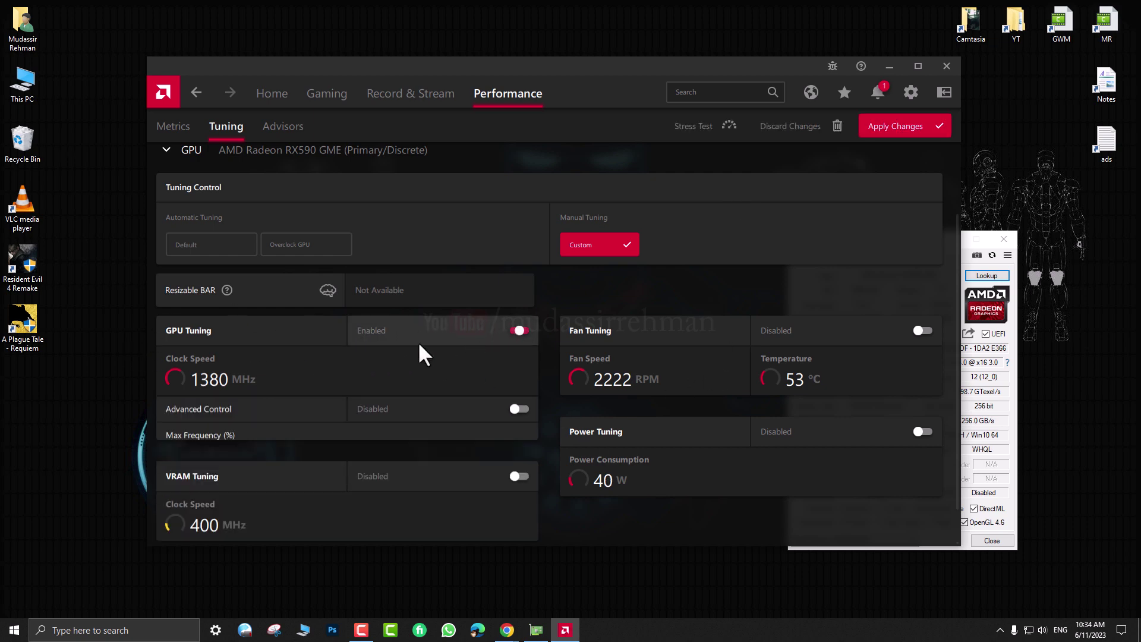
{"action": "scroll", "coordinate": [397, 340], "scroll_direction": "down", "scroll_amount": 2}
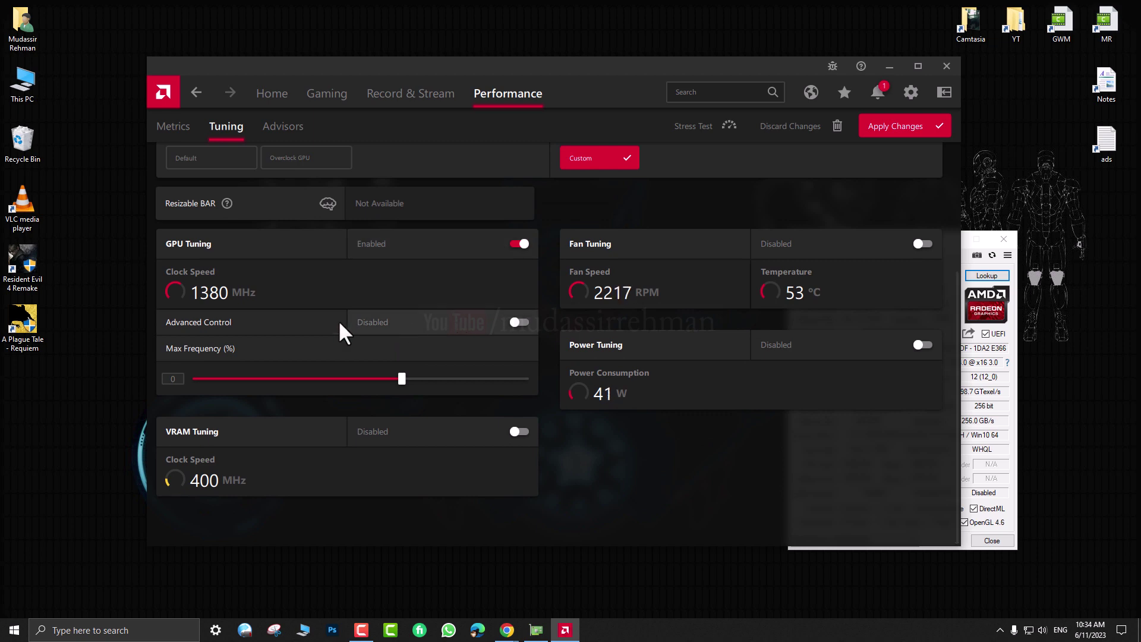
{"action": "left_click", "coordinate": [527, 324]}
{"action": "scroll", "coordinate": [403, 323], "scroll_direction": "down", "scroll_amount": 3}
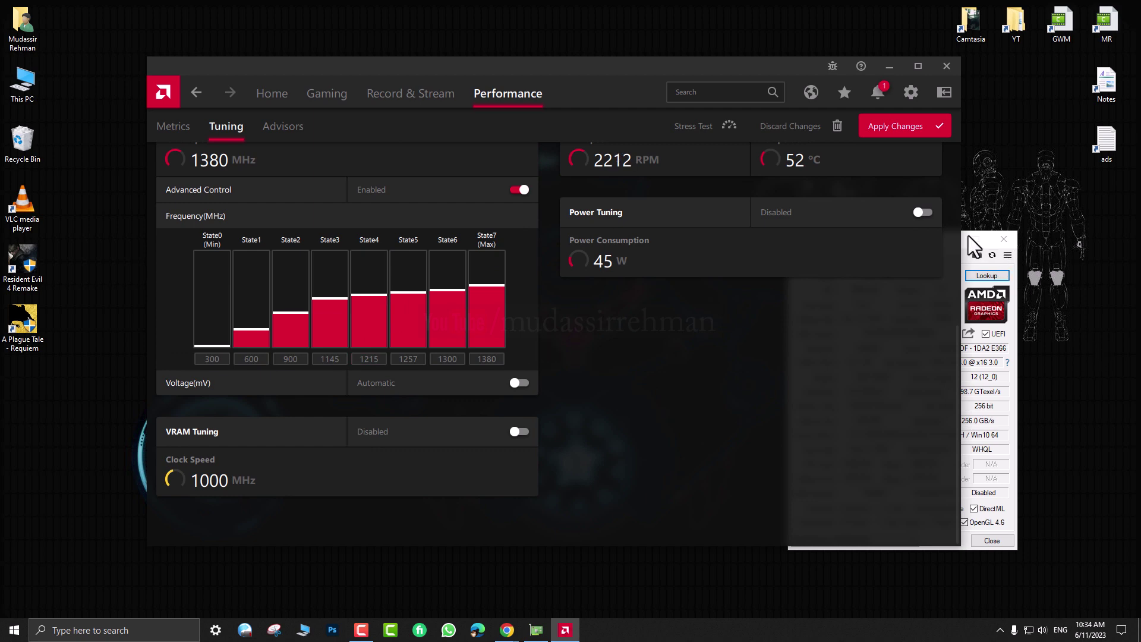
Step: Place AMD Software and GPU-Z side by side and set the State7 maximum frequency to 1366 MHz
{"action": "left_click_drag", "start_coordinate": [881, 246], "coordinate": [983, 286]}
{"action": "left_click_drag", "start_coordinate": [632, 69], "coordinate": [550, 72]}
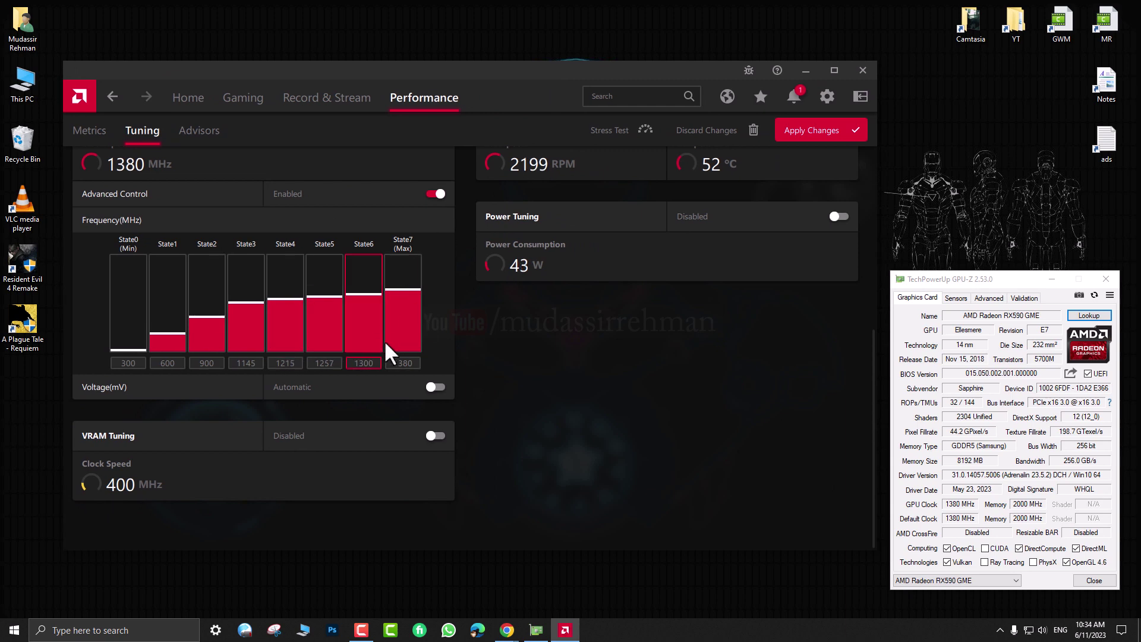
{"action": "double_click", "coordinate": [416, 363]}
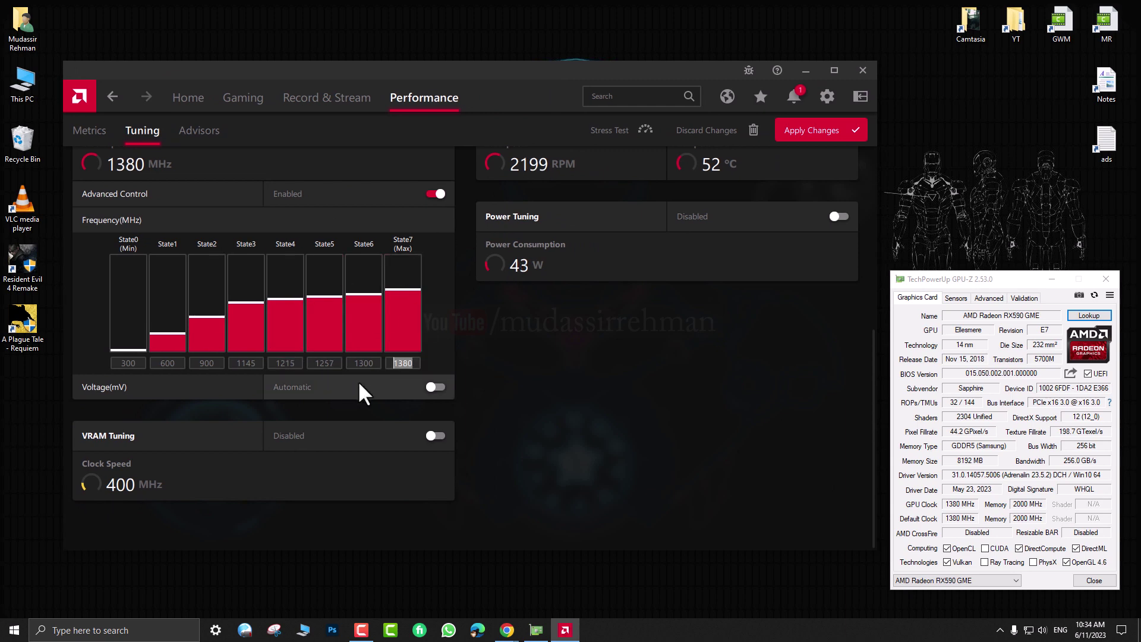
{"action": "type", "text": "1366"}
{"action": "left_click", "coordinate": [379, 366]}
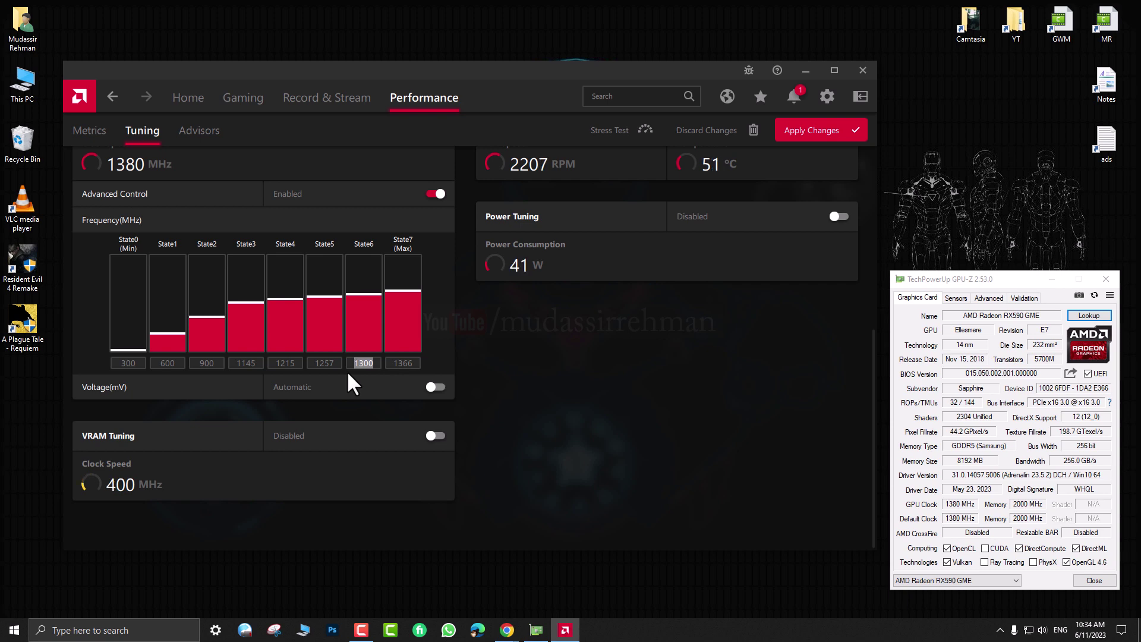
Step: Enable manual GPU voltage control and set State3 to 950 mV, State4 to 1000 mV, and State5 through State7 to 1050 mV
{"action": "left_click", "coordinate": [334, 363]}
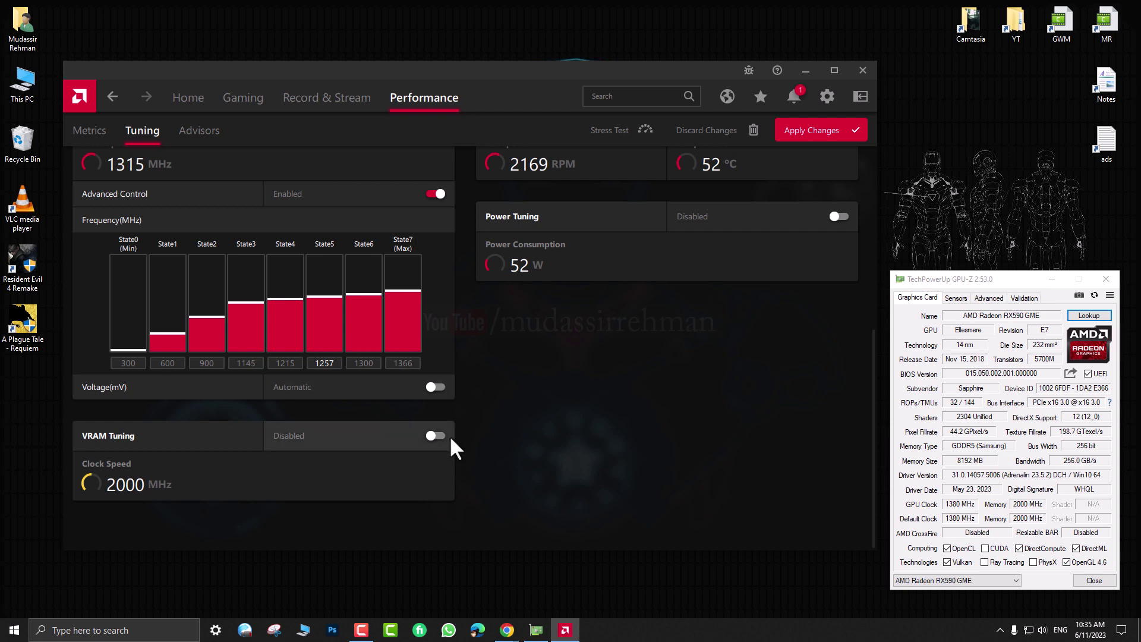
{"action": "left_click", "coordinate": [440, 387]}
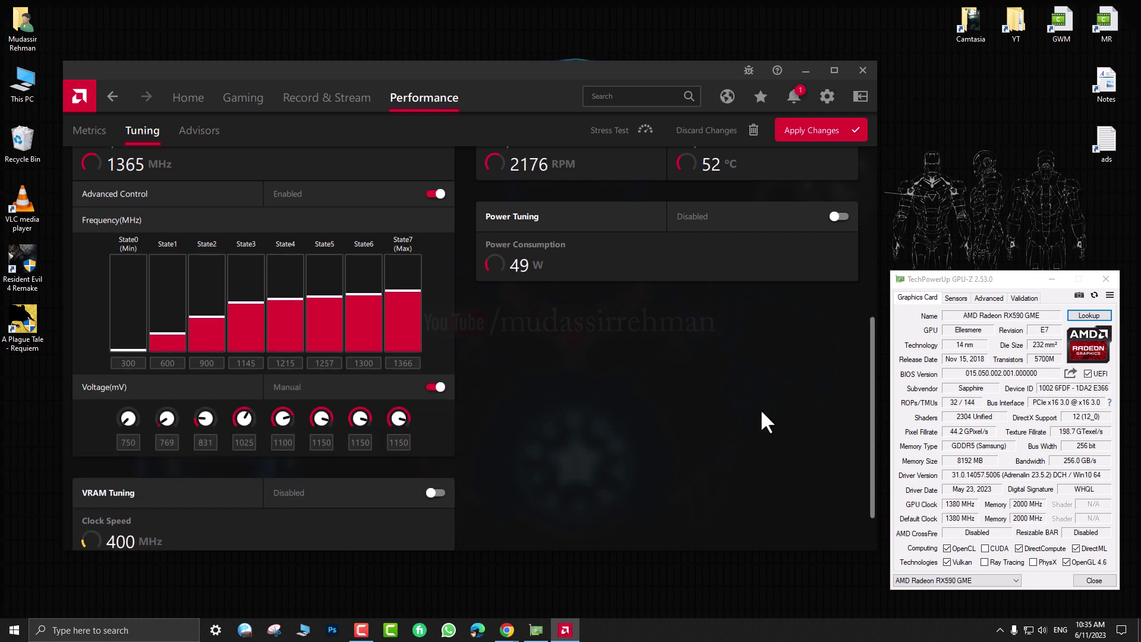
{"action": "left_click_drag", "start_coordinate": [407, 447], "coordinate": [395, 448]}
{"action": "left_click", "coordinate": [408, 446]}
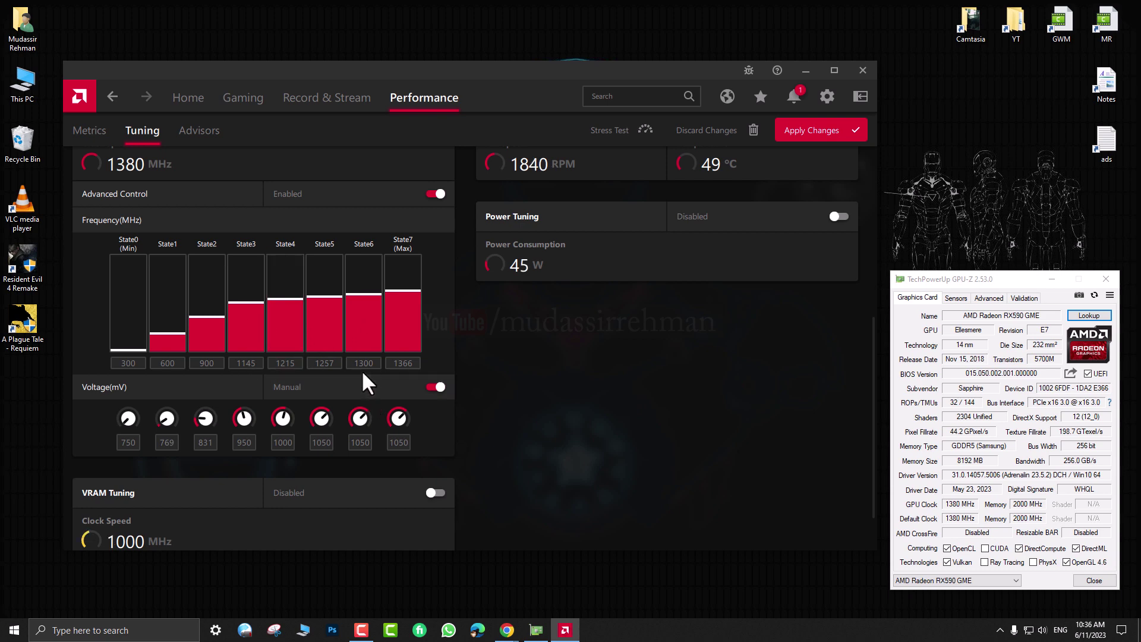
Step: Enable VRAM Tuning with its Advanced Control and manual voltage control
{"action": "scroll", "coordinate": [243, 526], "scroll_direction": "down", "scroll_amount": 2}
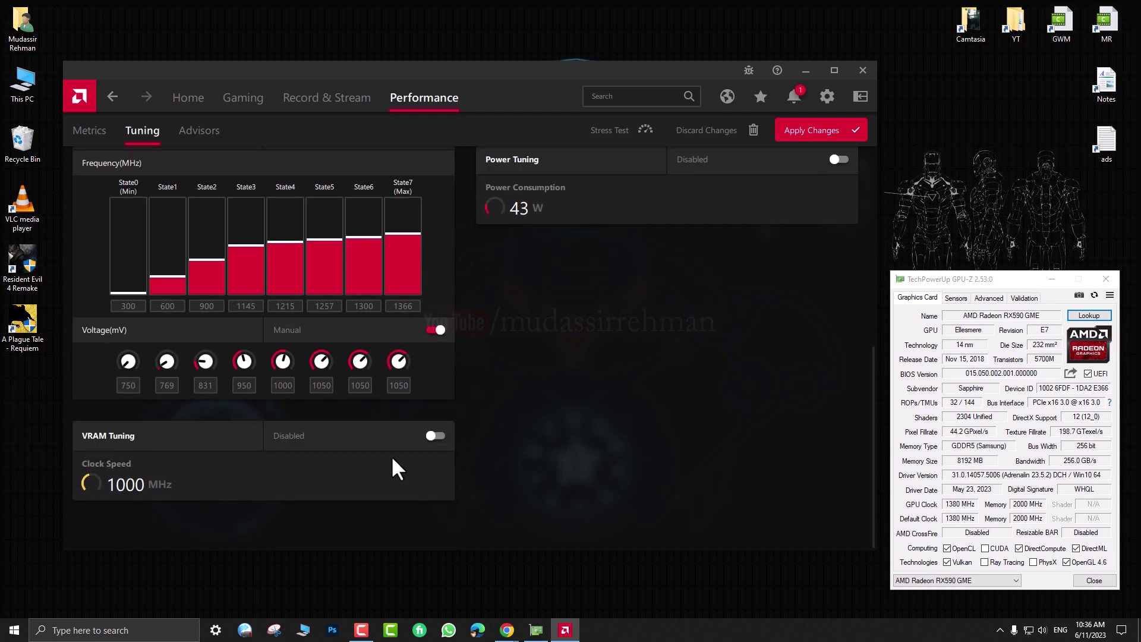
{"action": "left_click", "coordinate": [436, 435]}
{"action": "scroll", "coordinate": [545, 459], "scroll_direction": "down", "scroll_amount": 4}
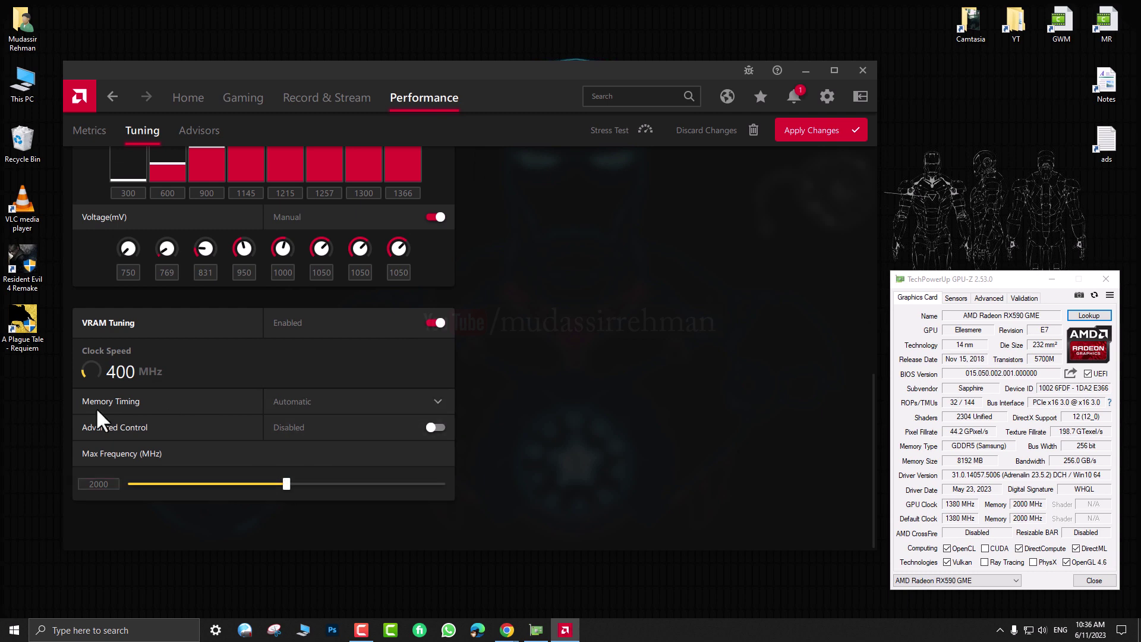
{"action": "left_click", "coordinate": [432, 428]}
{"action": "scroll", "coordinate": [427, 458], "scroll_direction": "down", "scroll_amount": 2}
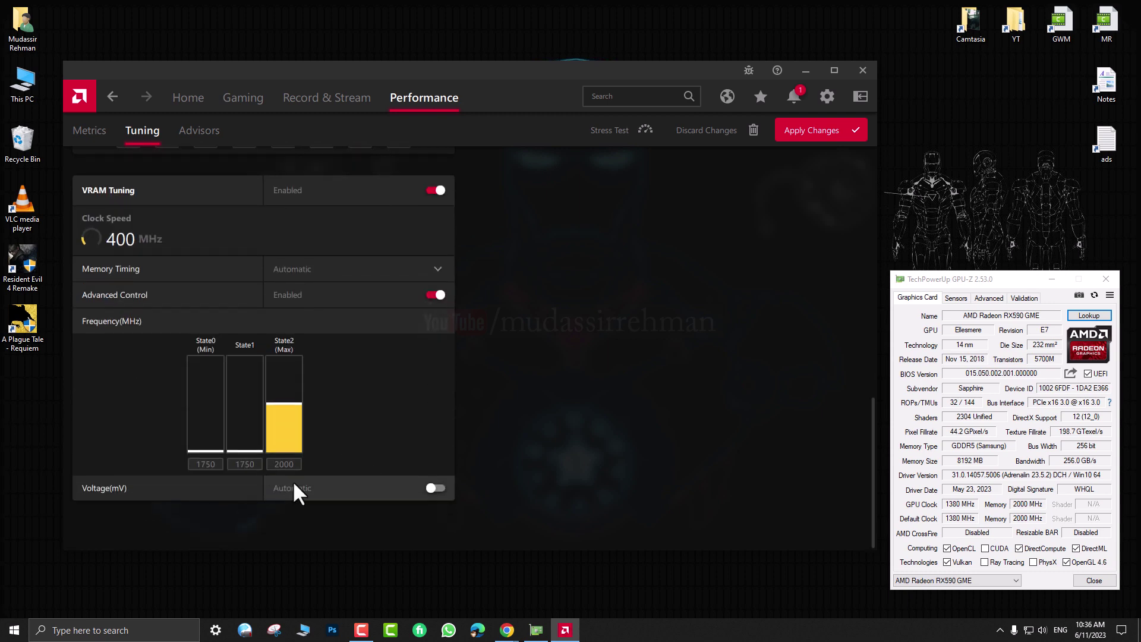
{"action": "left_click", "coordinate": [436, 489]}
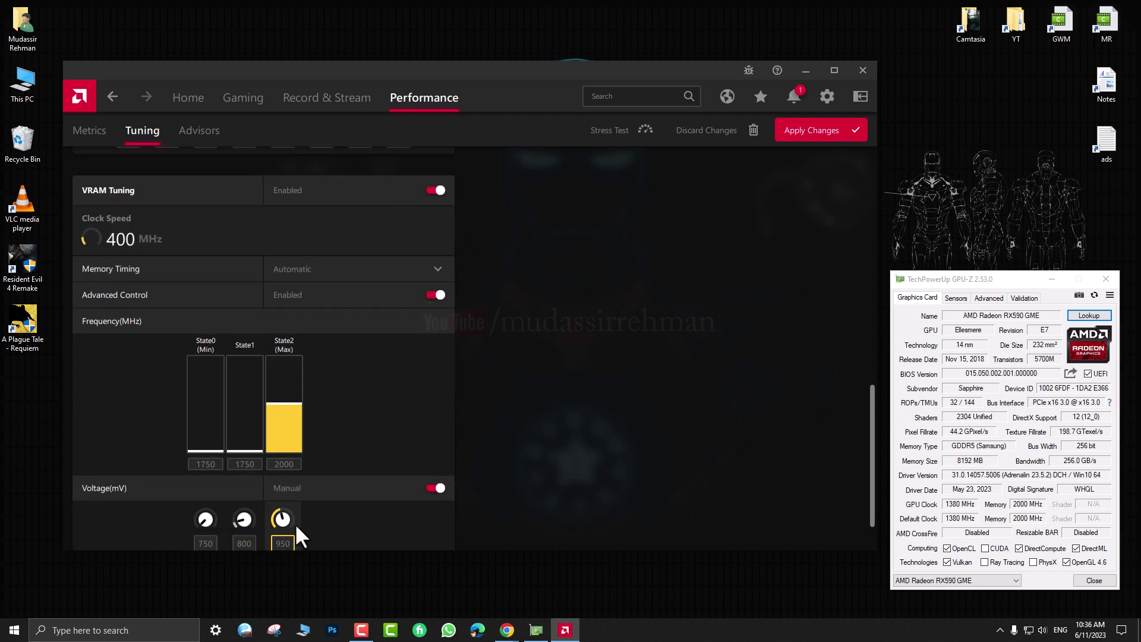
Step: Switch off the VRAM manual voltage, its Advanced Control and VRAM Tuning itself
{"action": "left_click", "coordinate": [436, 488]}
{"action": "left_click", "coordinate": [434, 295]}
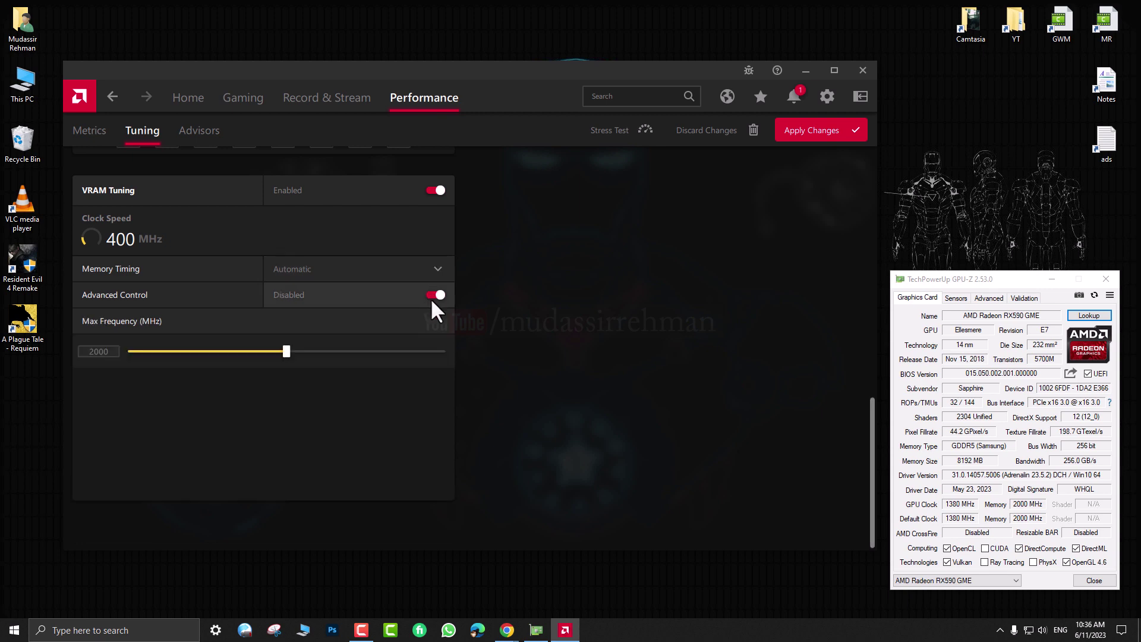
{"action": "scroll", "coordinate": [432, 309], "scroll_direction": "up", "scroll_amount": 2}
{"action": "left_click", "coordinate": [435, 323]}
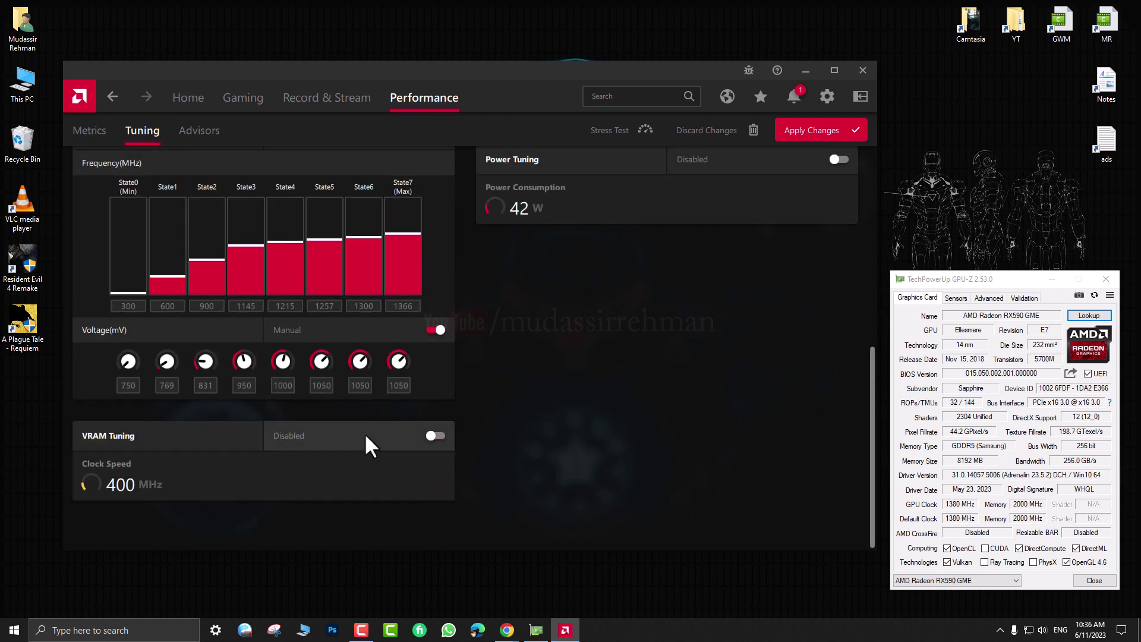
{"action": "scroll", "coordinate": [333, 345], "scroll_direction": "up", "scroll_amount": 1}
{"action": "scroll", "coordinate": [323, 365], "scroll_direction": "up", "scroll_amount": 4}
{"action": "scroll", "coordinate": [344, 411], "scroll_direction": "down", "scroll_amount": 5}
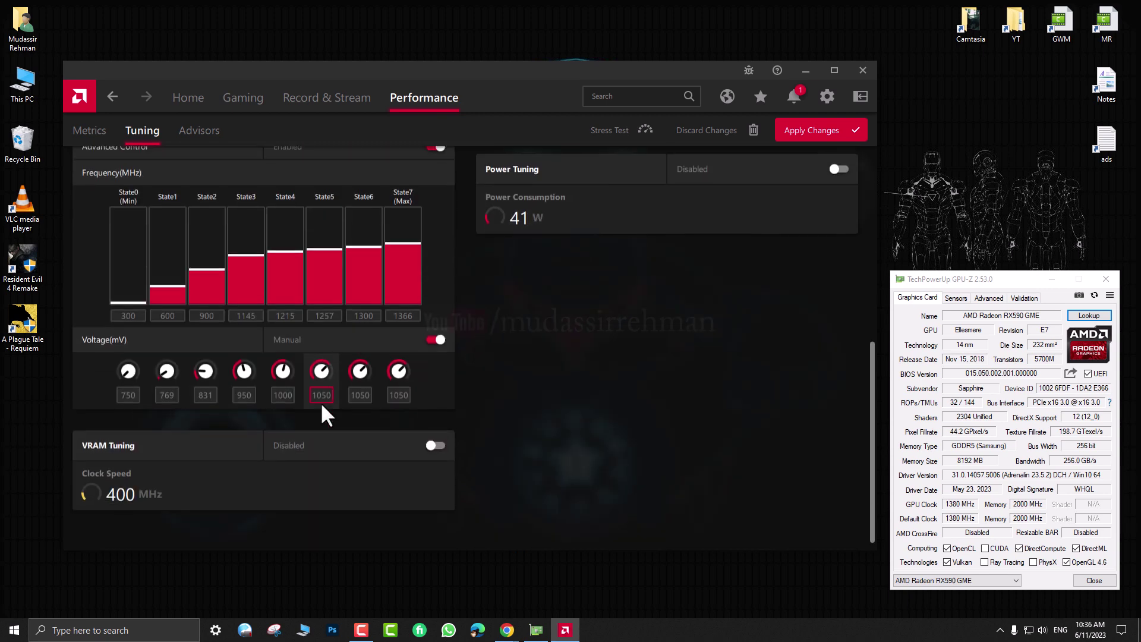
{"action": "scroll", "coordinate": [324, 397], "scroll_direction": "up", "scroll_amount": 5}
{"action": "scroll", "coordinate": [225, 385], "scroll_direction": "down", "scroll_amount": 5}
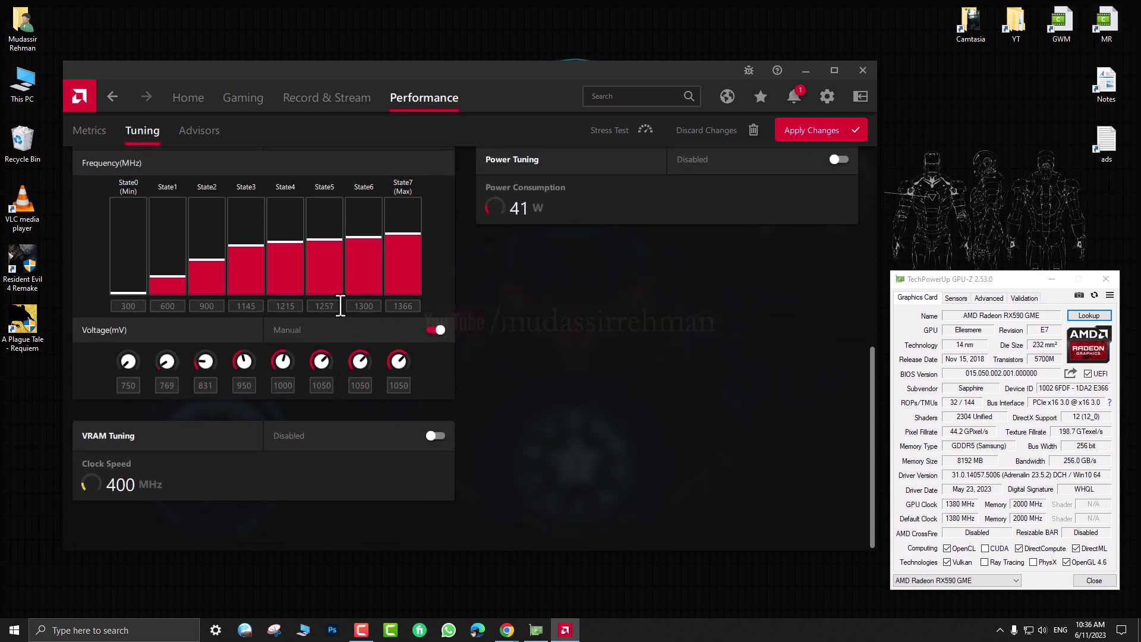
{"action": "left_click_drag", "start_coordinate": [870, 410], "coordinate": [866, 387]}
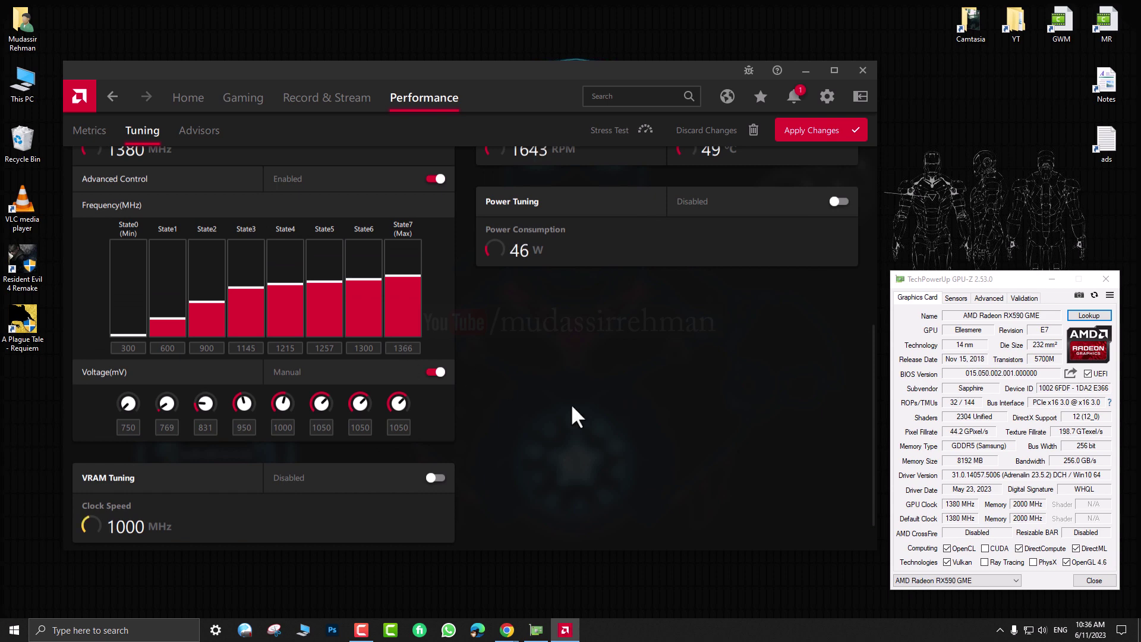
Step: Enable Fan Tuning with its Advanced Control and expand the fine tuning controls of the fan curve
{"action": "scroll", "coordinate": [573, 408], "scroll_direction": "up", "scroll_amount": 1}
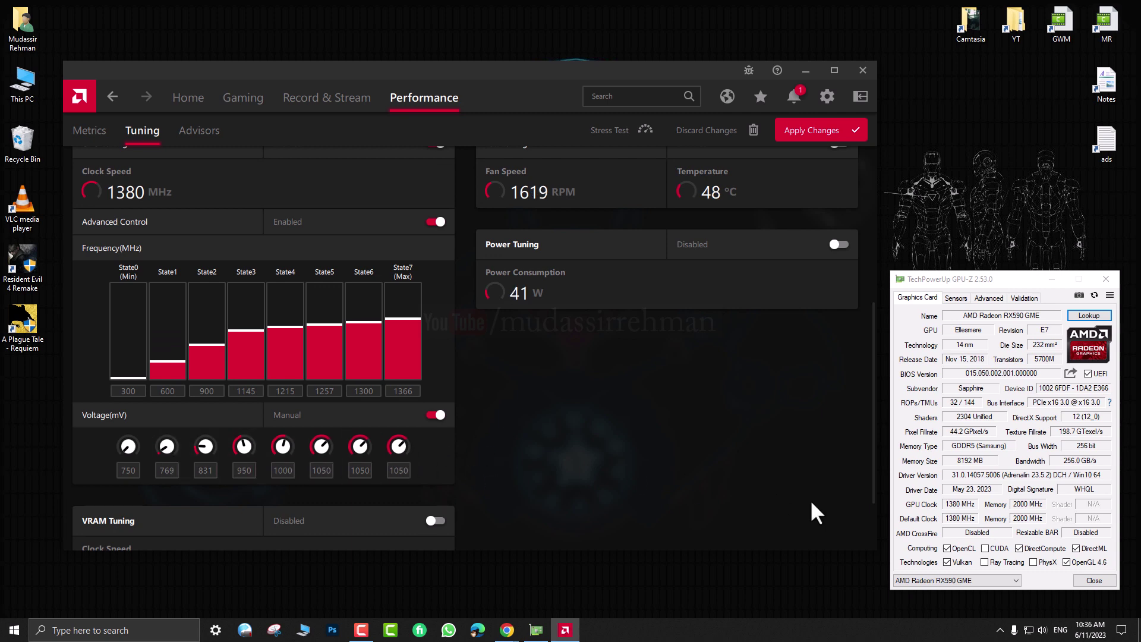
{"action": "scroll", "coordinate": [812, 503], "scroll_direction": "up", "scroll_amount": 3}
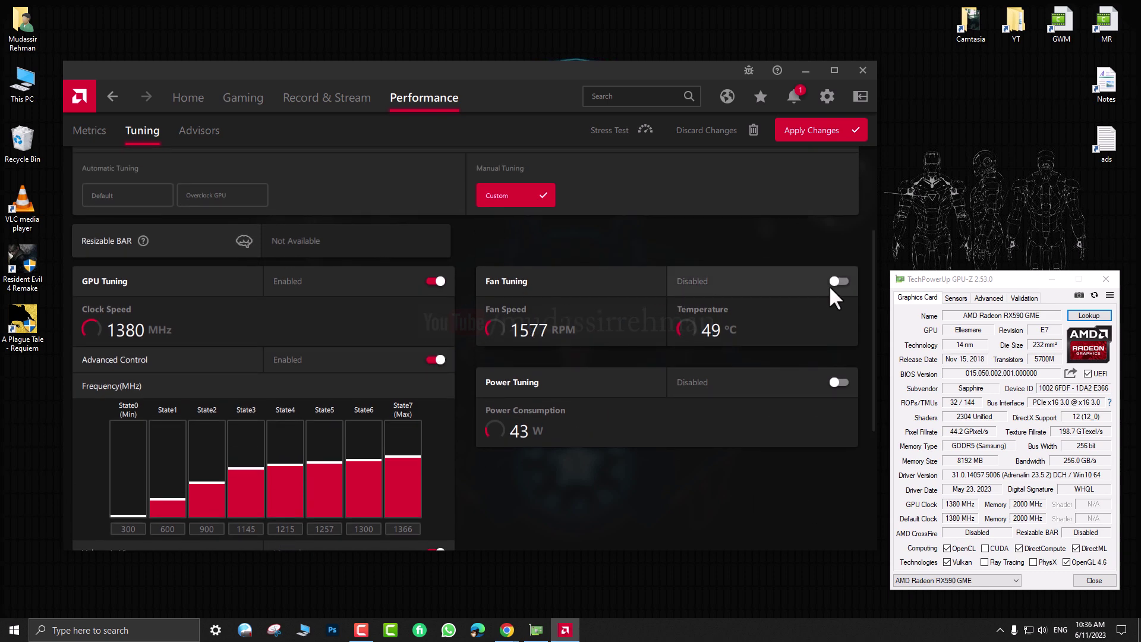
{"action": "left_click", "coordinate": [847, 282]}
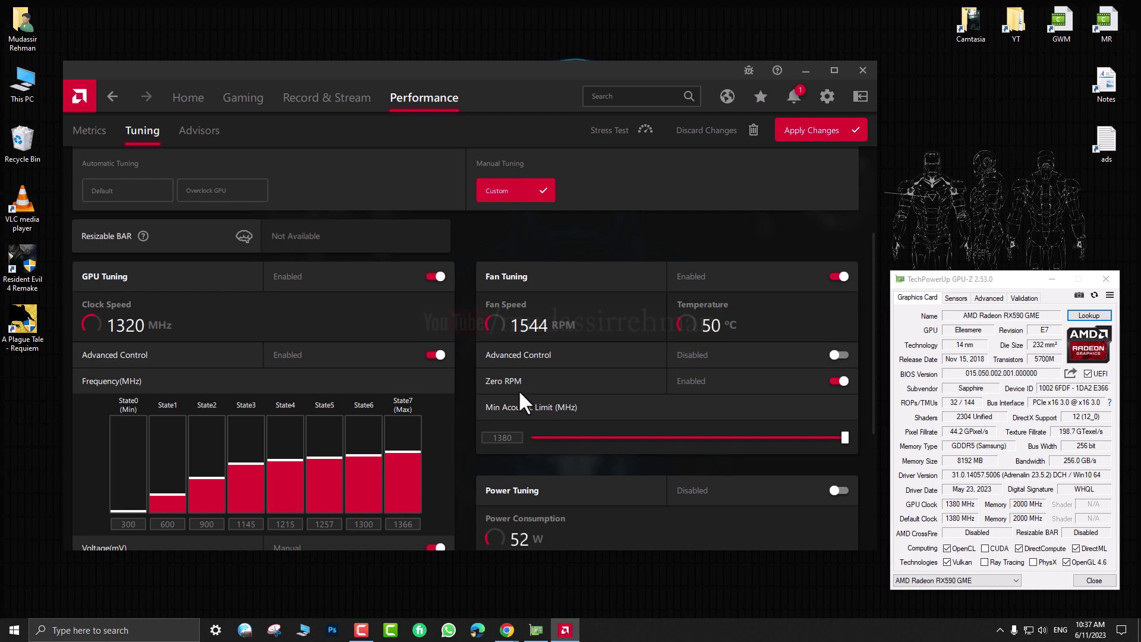
{"action": "left_click_drag", "start_coordinate": [516, 104], "coordinate": [492, 101]}
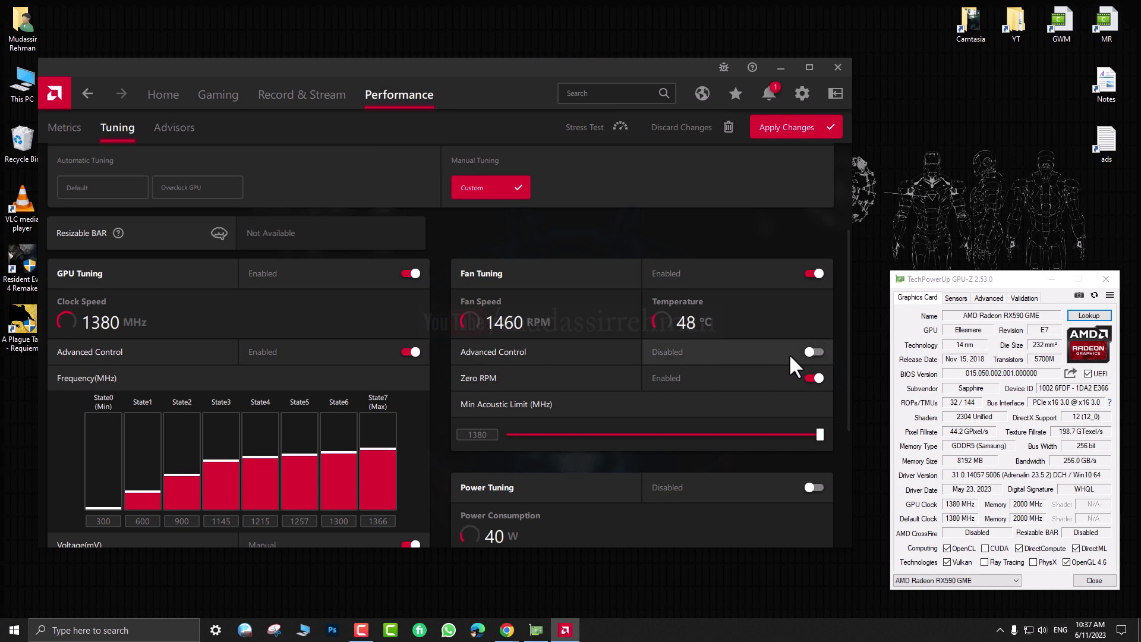
{"action": "left_click", "coordinate": [808, 349]}
{"action": "scroll", "coordinate": [603, 394], "scroll_direction": "down", "scroll_amount": 5}
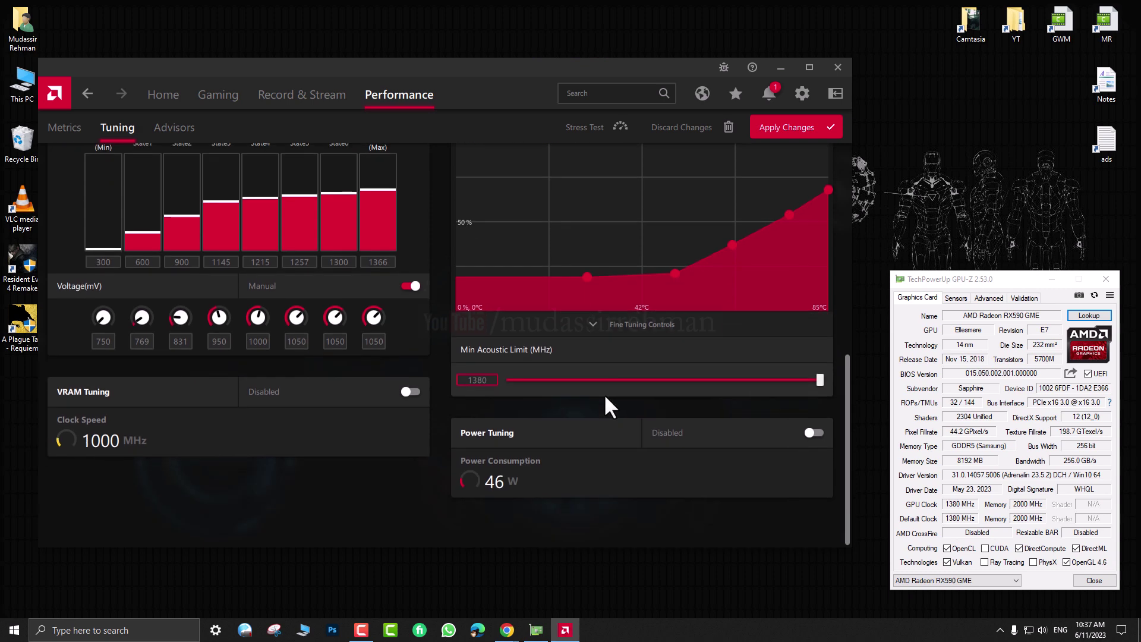
{"action": "scroll", "coordinate": [604, 394], "scroll_direction": "up", "scroll_amount": 1}
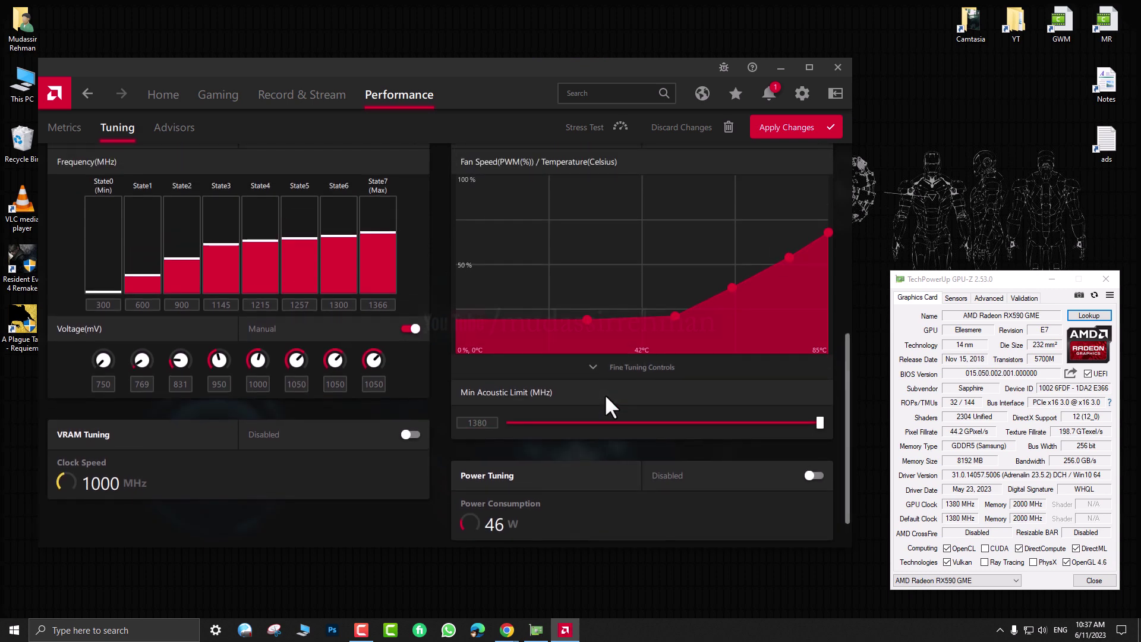
{"action": "left_click", "coordinate": [660, 367]}
{"action": "scroll", "coordinate": [779, 397], "scroll_direction": "down", "scroll_amount": 1}
{"action": "scroll", "coordinate": [779, 397], "scroll_direction": "up", "scroll_amount": 1}
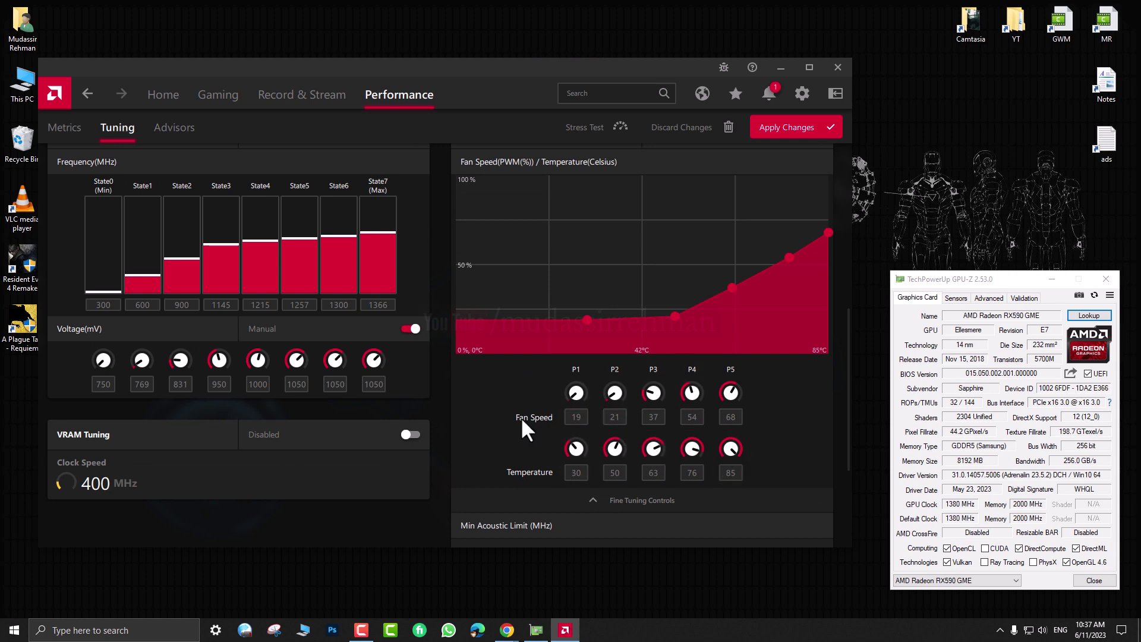
Step: Set fan curve point P1 to 18% fan speed at 45°C and point P2 to 25% at 55°C
{"action": "double_click", "coordinate": [577, 473]}
{"action": "type", "text": "45"}
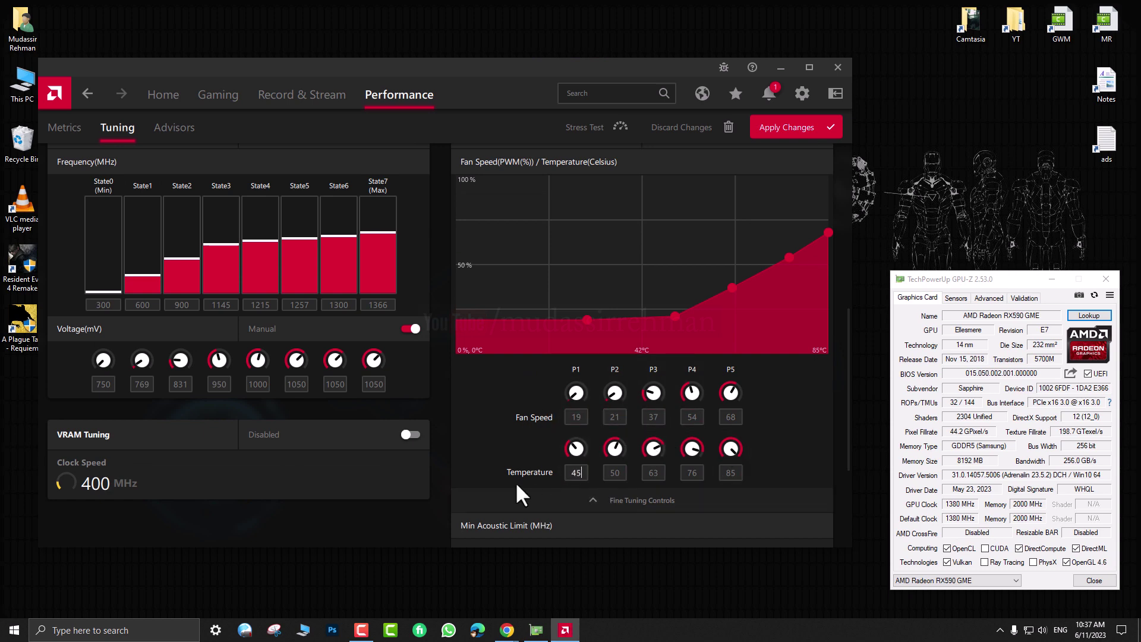
{"action": "double_click", "coordinate": [572, 415]}
{"action": "type", "text": "18"}
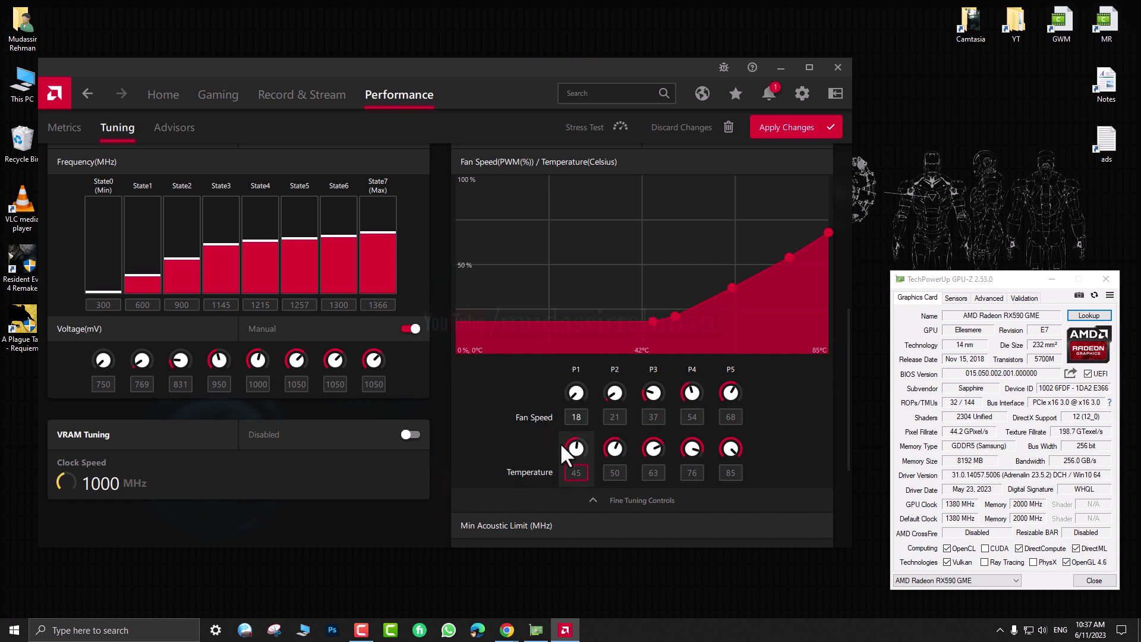
{"action": "double_click", "coordinate": [616, 473]}
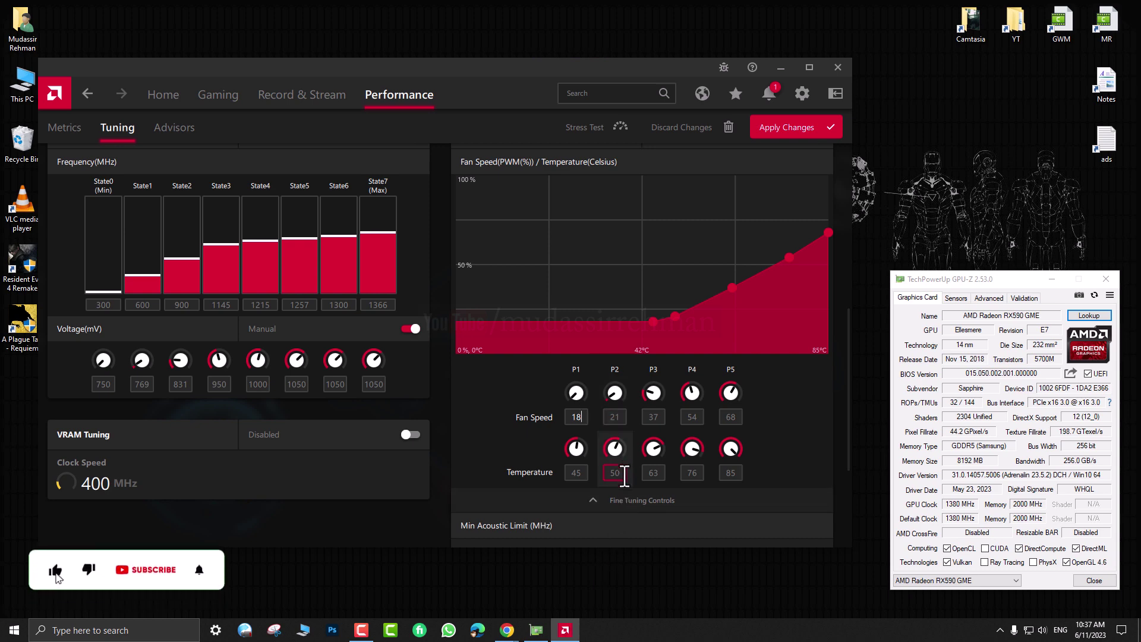
{"action": "type", "text": "55"}
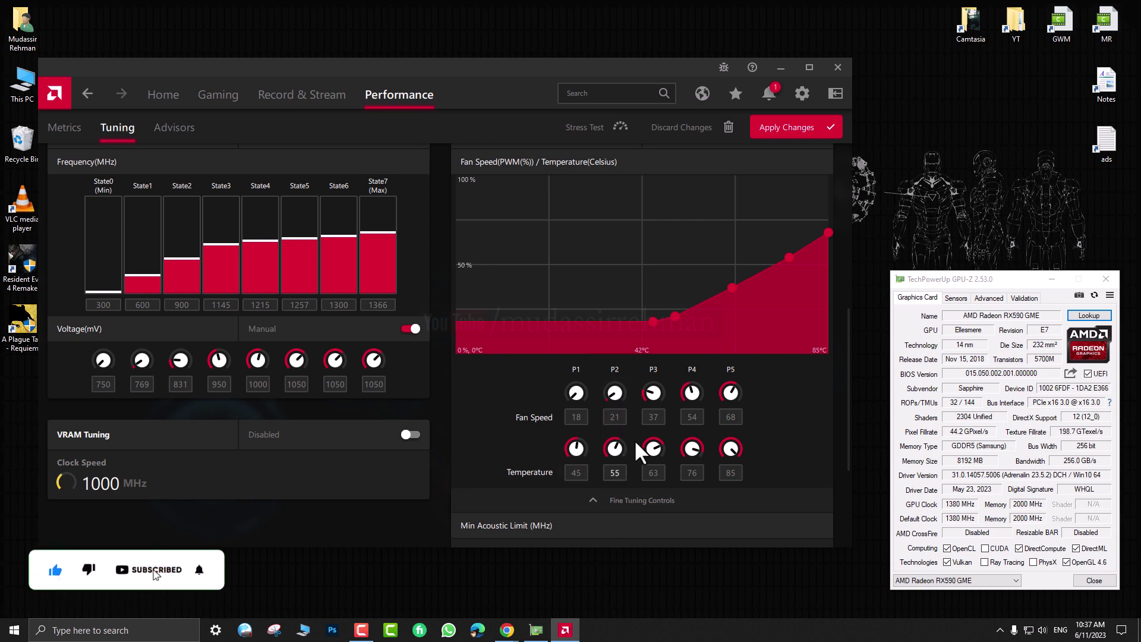
{"action": "double_click", "coordinate": [618, 420]}
{"action": "type", "text": "25"}
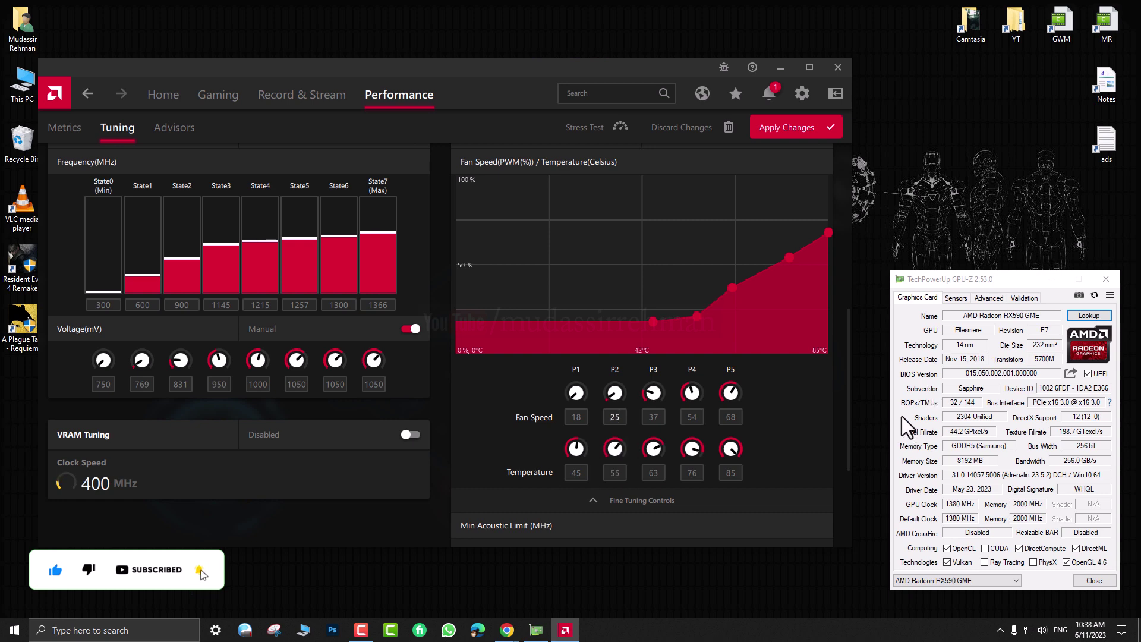
Step: Set fan curve point P3 to 40% fan speed at 65°C and point P4 to 60% at 70°C
{"action": "double_click", "coordinate": [656, 473]}
{"action": "type", "text": "65"}
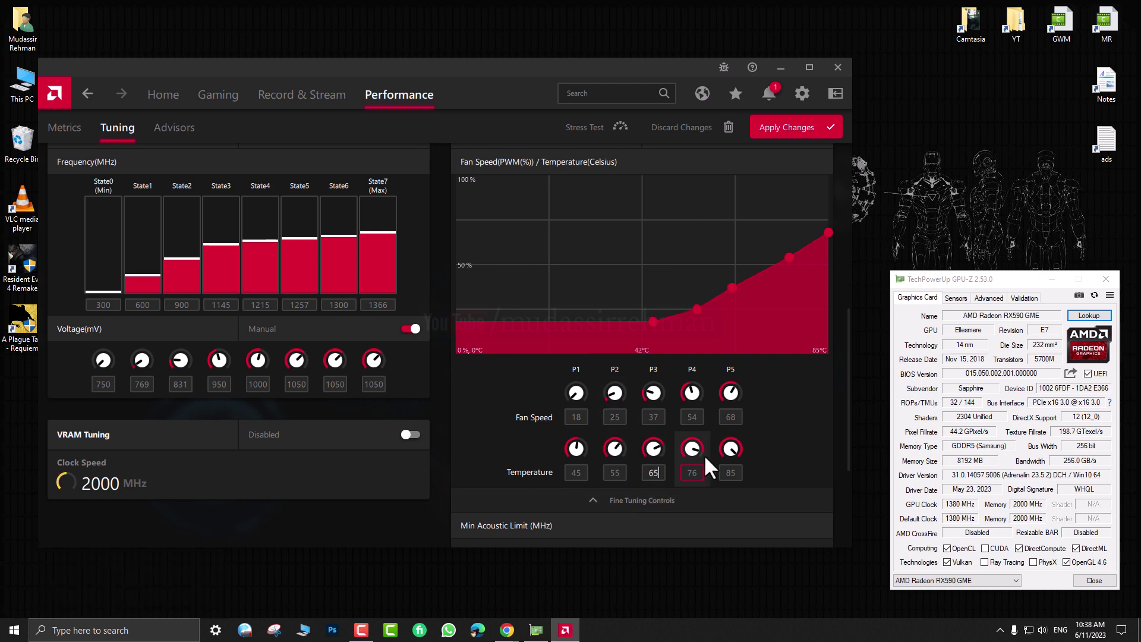
{"action": "double_click", "coordinate": [646, 418]}
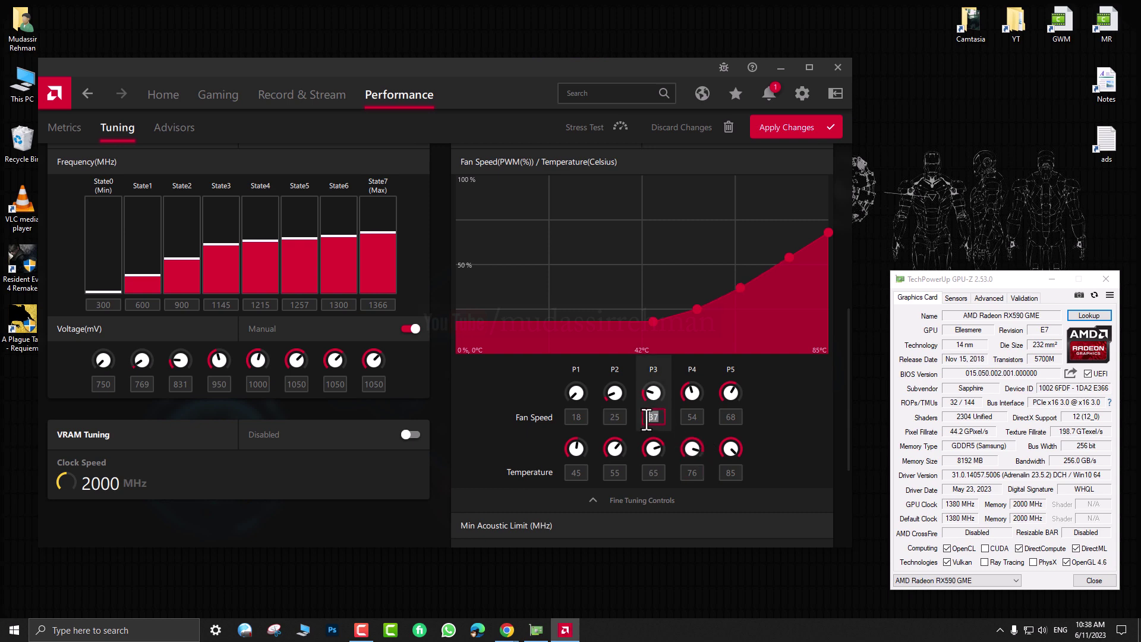
{"action": "type", "text": "40"}
{"action": "double_click", "coordinate": [701, 473]}
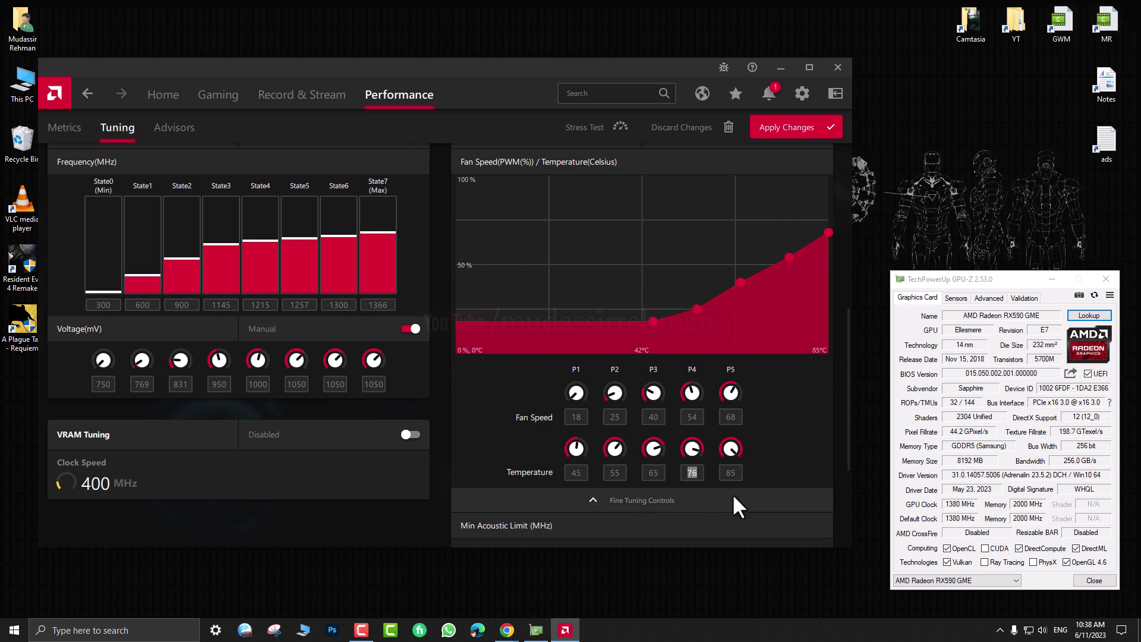
{"action": "type", "text": "7"}
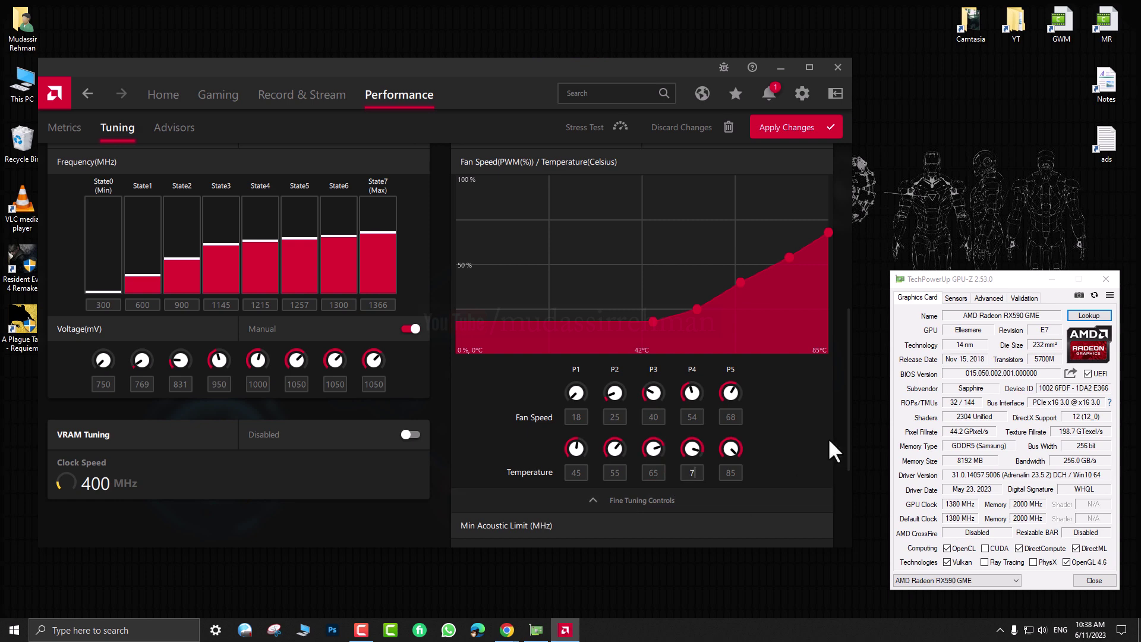
{"action": "type", "text": "0"}
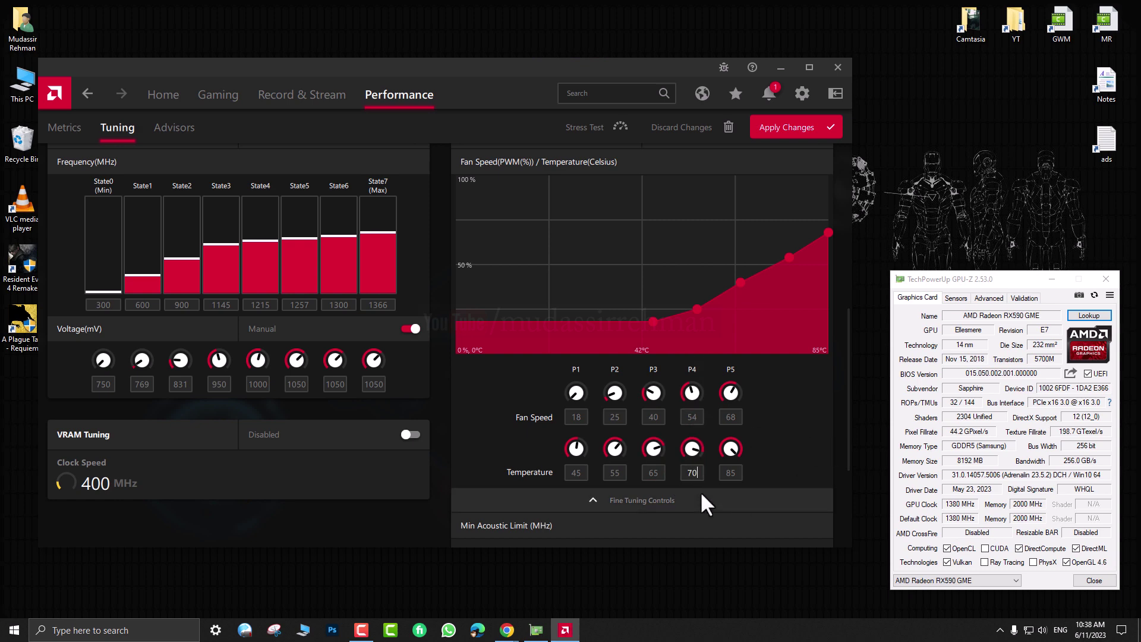
{"action": "double_click", "coordinate": [692, 417]}
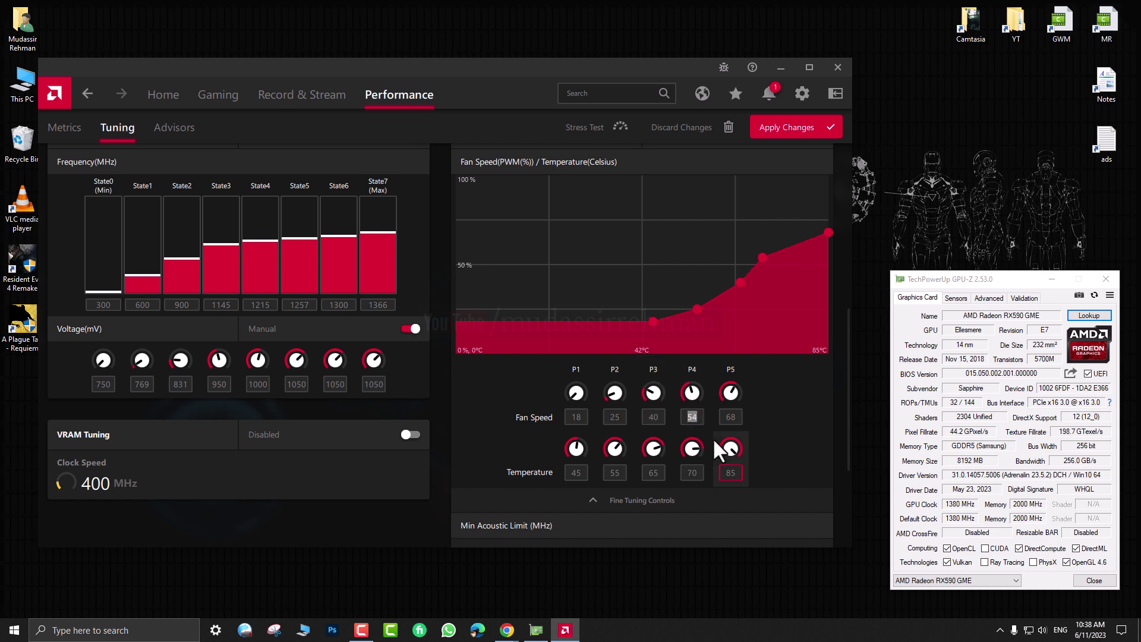
{"action": "type", "text": "60"}
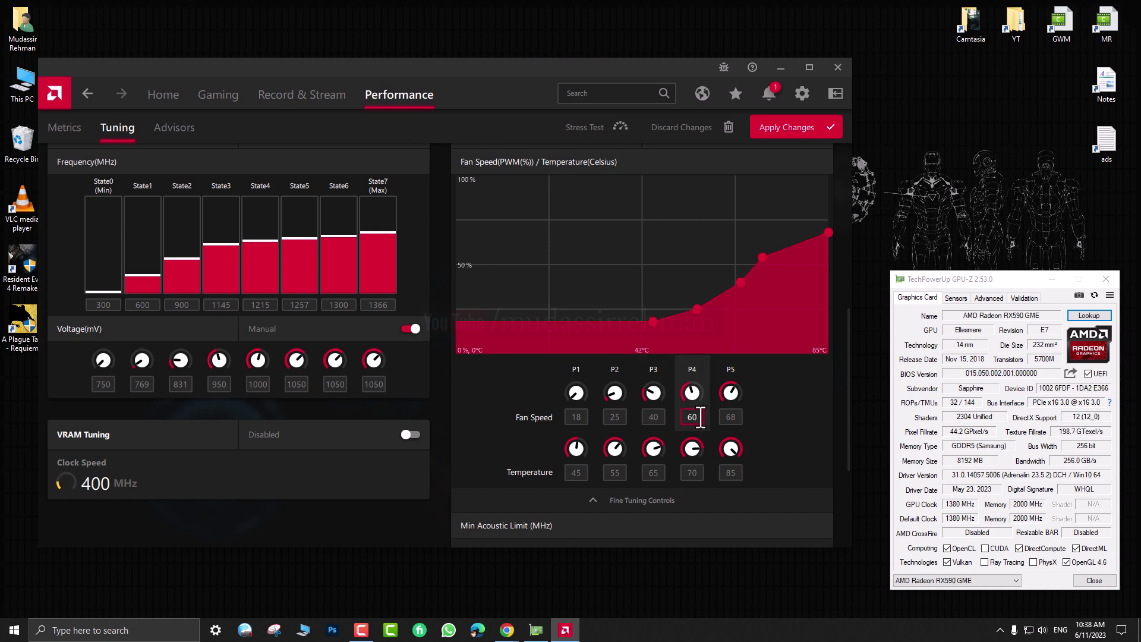
Step: Set fan curve point P5 to 75% fan speed at 75°C
{"action": "left_click", "coordinate": [731, 473]}
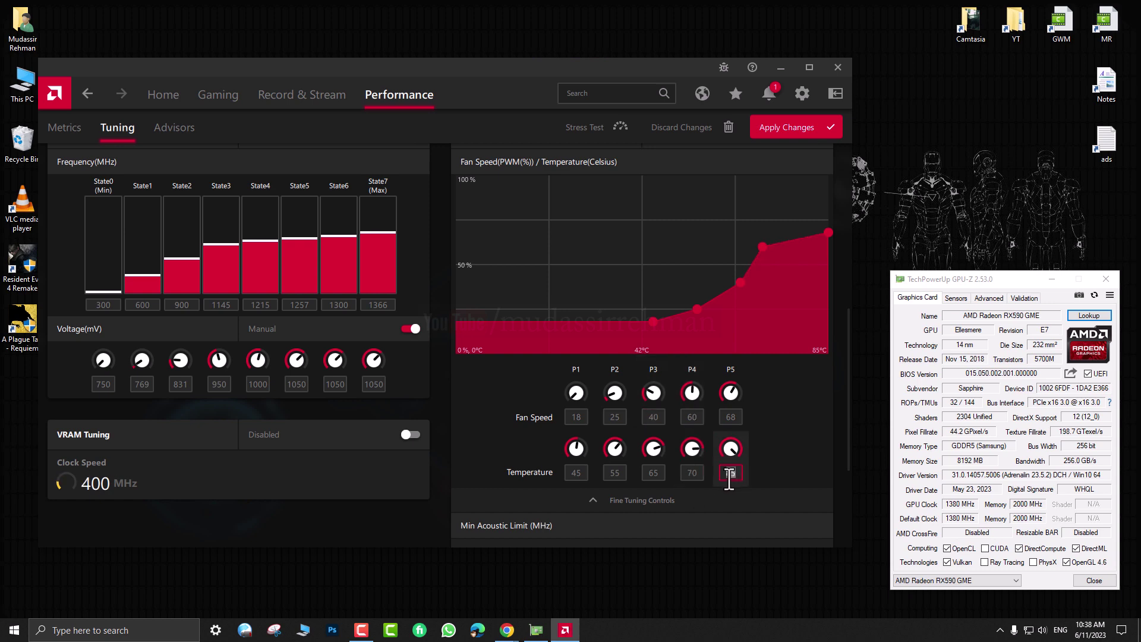
{"action": "type", "text": "75"}
{"action": "left_click", "coordinate": [737, 417]}
{"action": "double_click", "coordinate": [739, 418]}
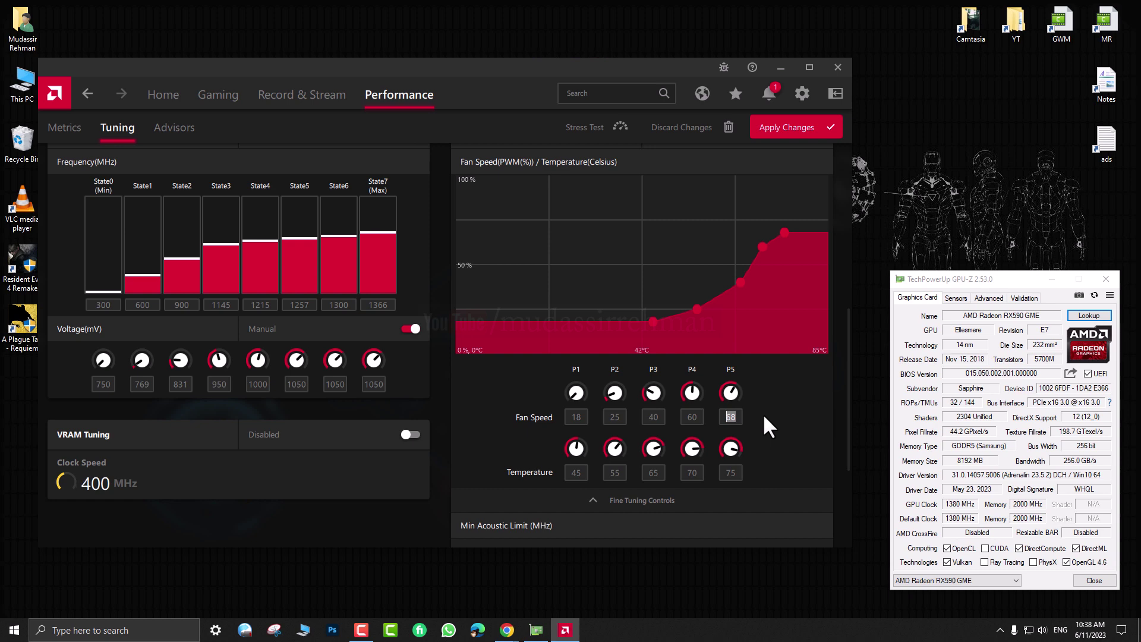
{"action": "type", "text": "75"}
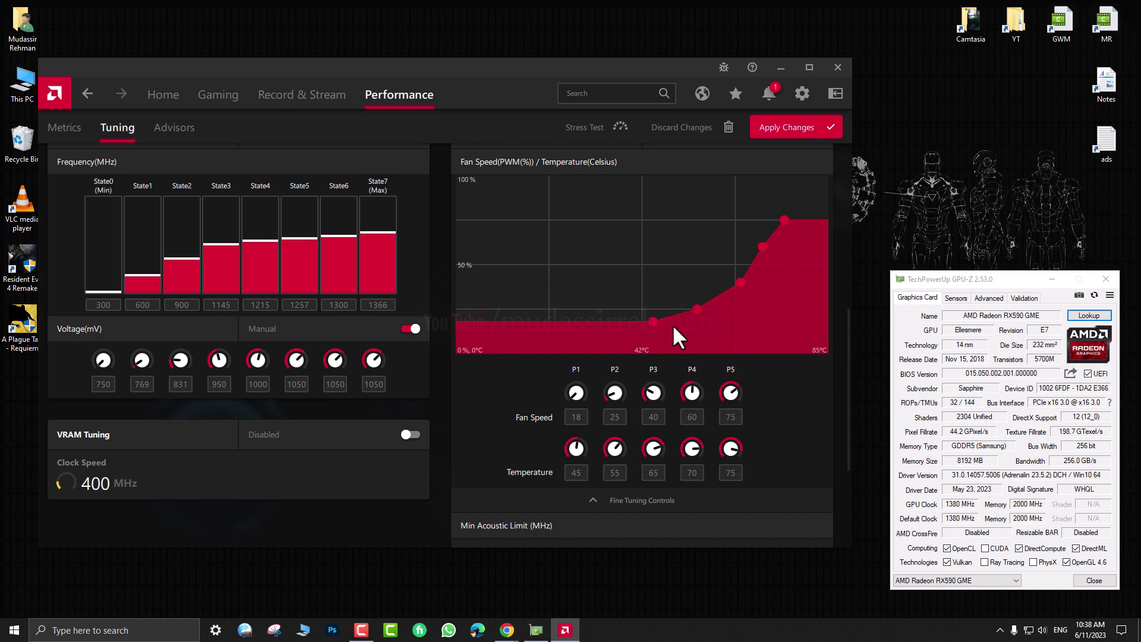
{"action": "scroll", "coordinate": [507, 471], "scroll_direction": "down", "scroll_amount": 3}
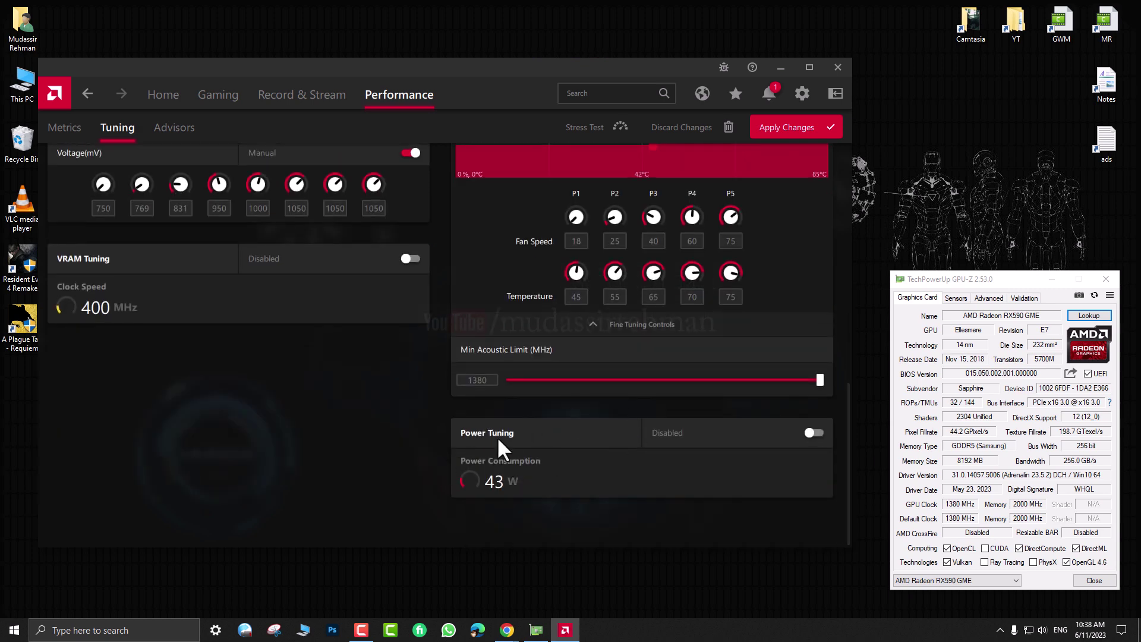
Step: Enable Power Tuning, set the Power Limit to -10% and apply the tuning changes
{"action": "left_click", "coordinate": [813, 433]}
{"action": "scroll", "coordinate": [615, 469], "scroll_direction": "down", "scroll_amount": 1}
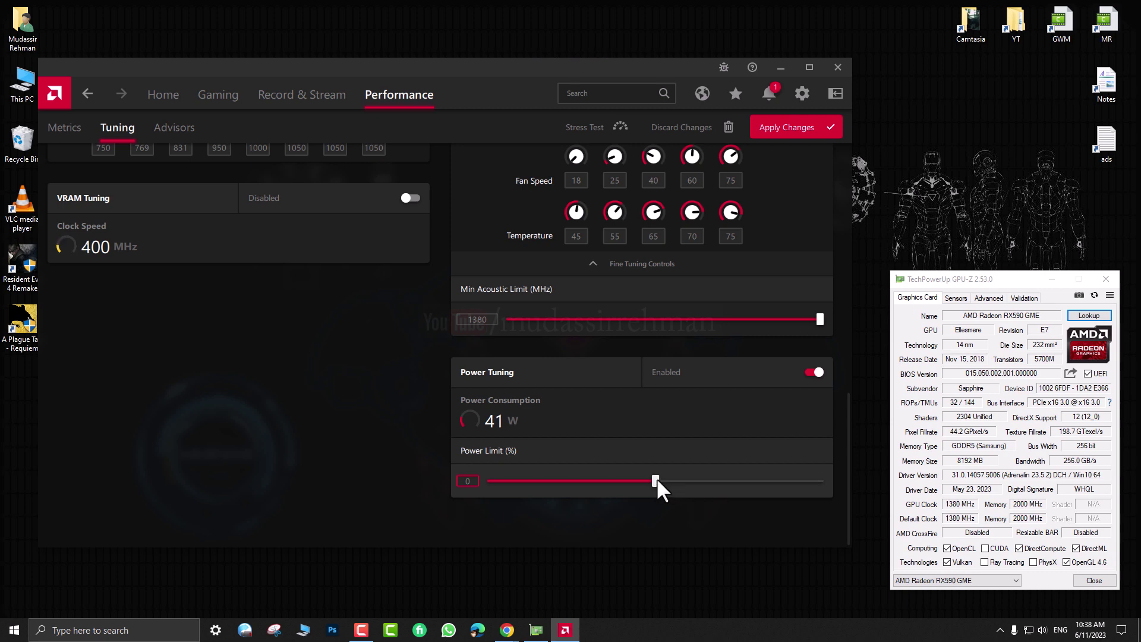
{"action": "left_click_drag", "start_coordinate": [646, 482], "coordinate": [601, 482]}
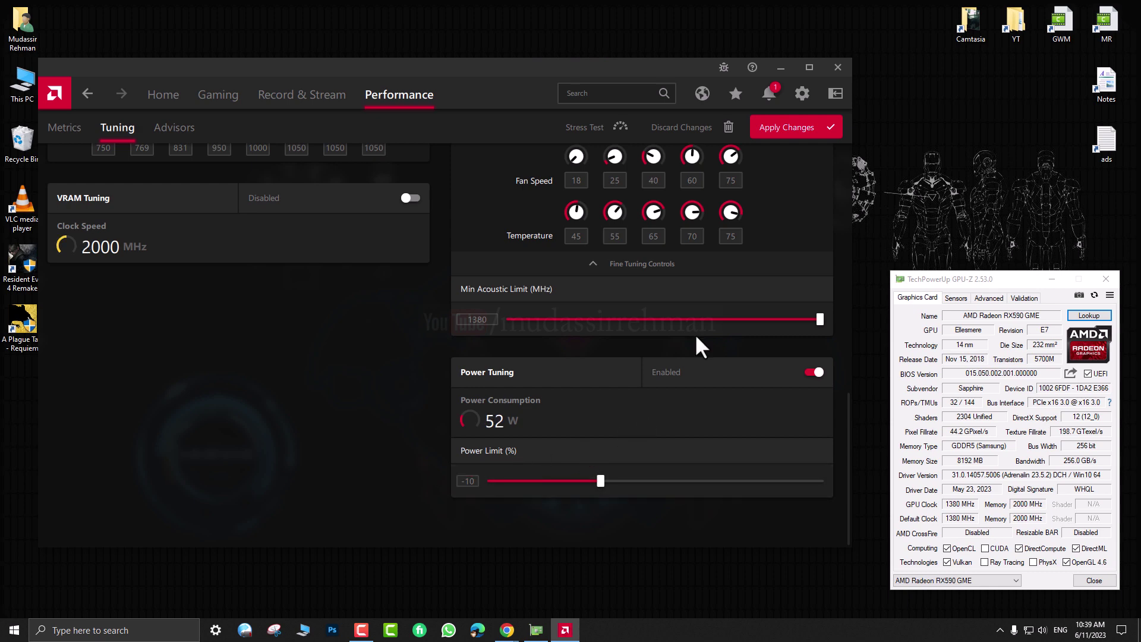
{"action": "left_click", "coordinate": [792, 126]}
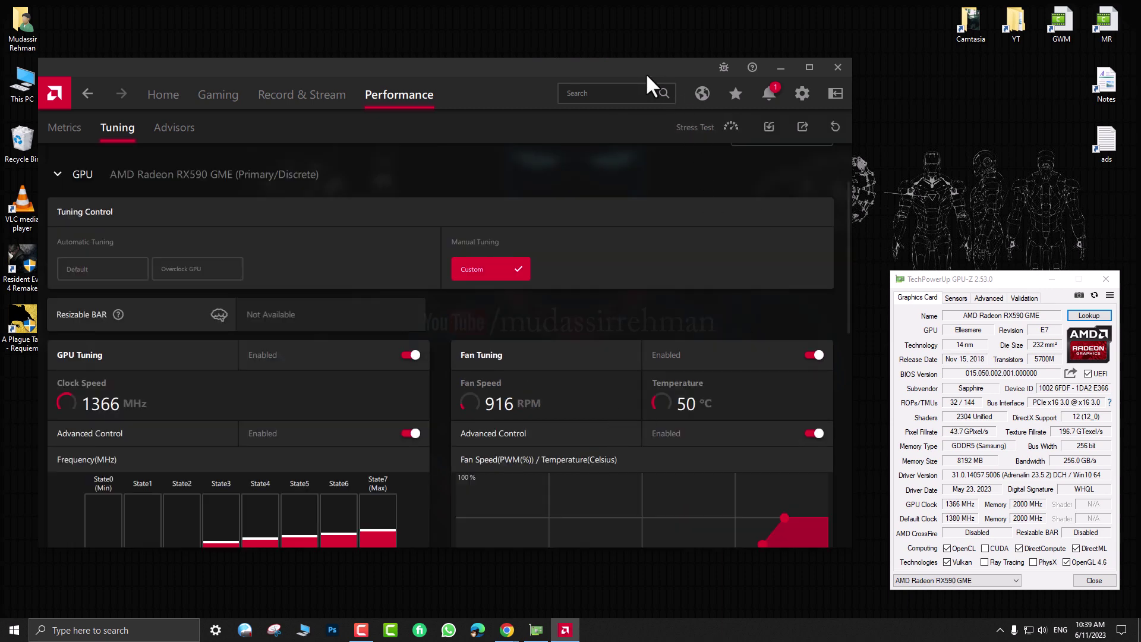
{"action": "left_click_drag", "start_coordinate": [552, 72], "coordinate": [556, 46]}
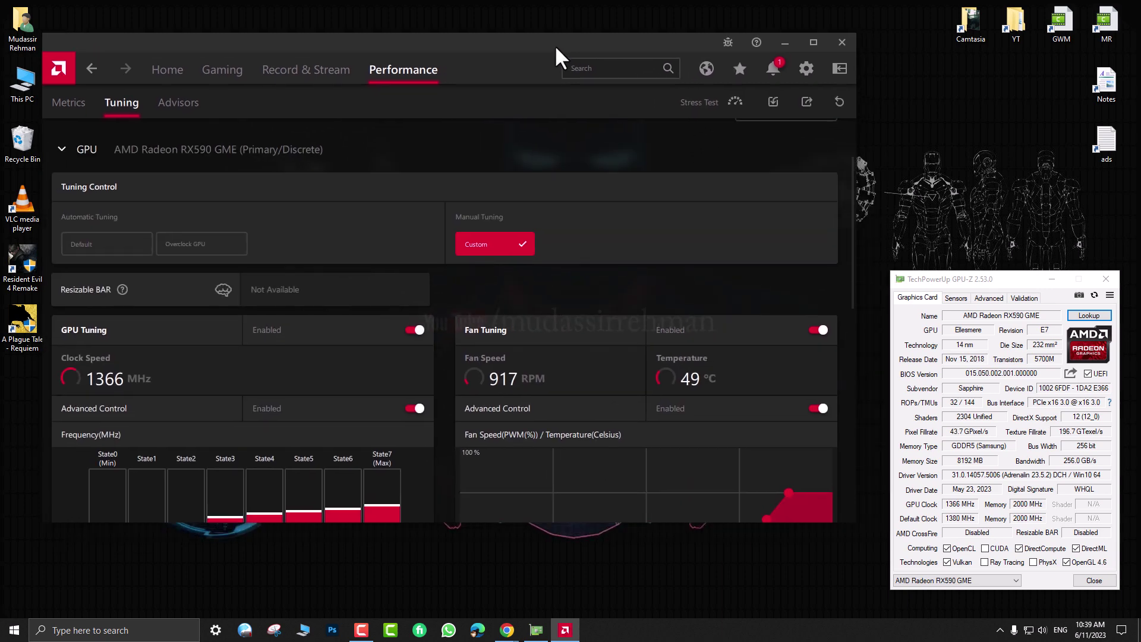
{"action": "right_click", "coordinate": [588, 554]}
{"action": "left_click", "coordinate": [614, 473]}
{"action": "right_click", "coordinate": [262, 579]}
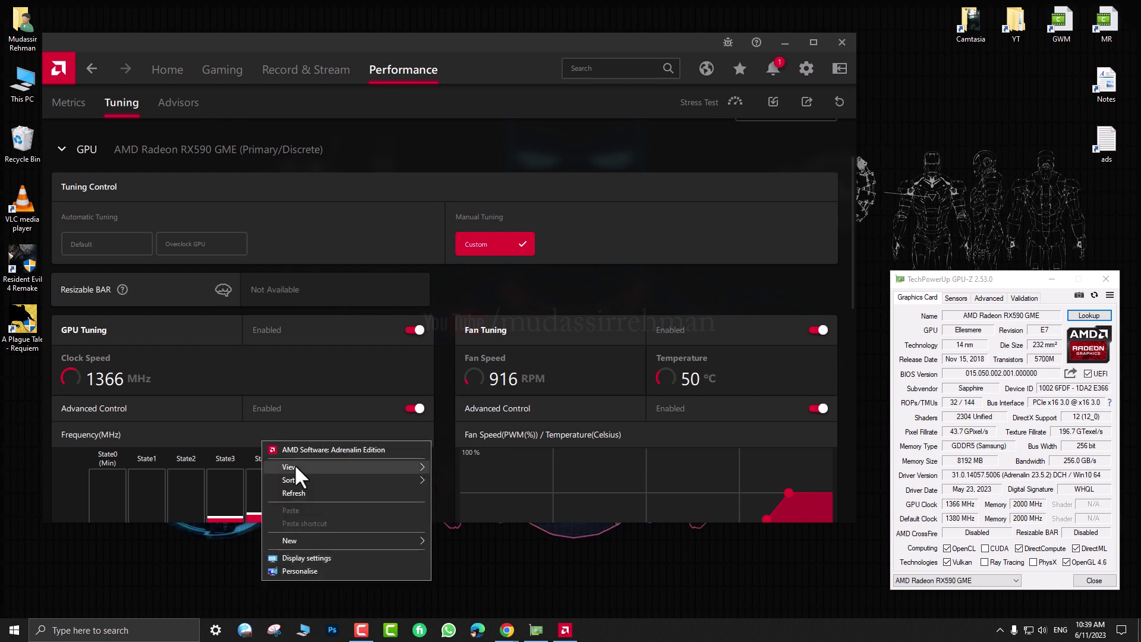
{"action": "left_click", "coordinate": [299, 495]}
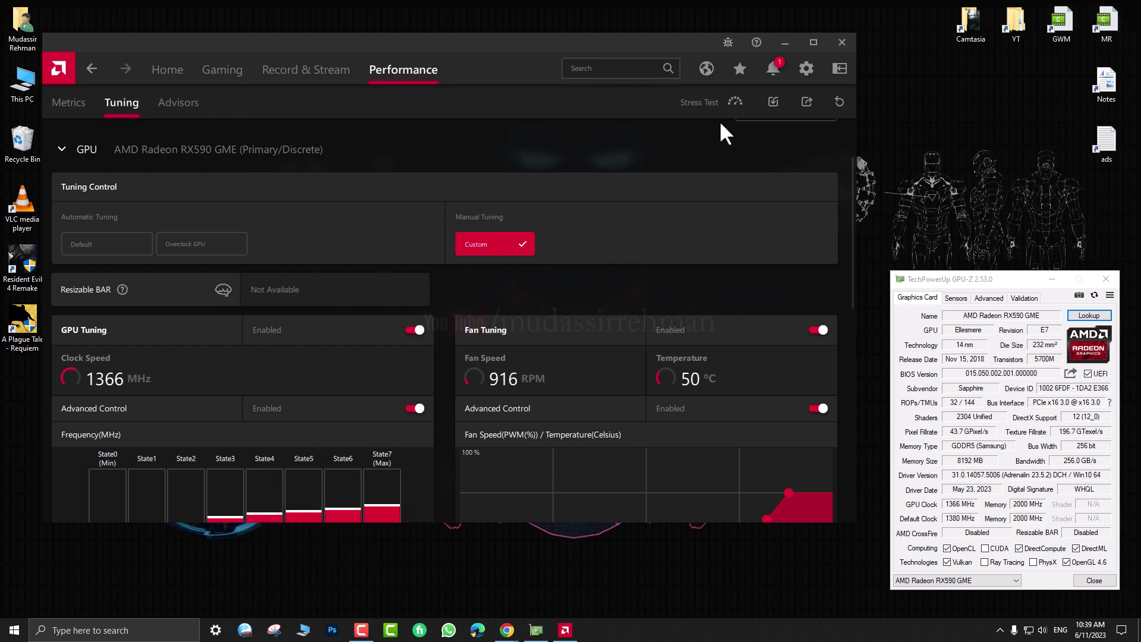
Step: Start the built-in GPU stress test with its duration set to 600 seconds
{"action": "left_click", "coordinate": [701, 104]}
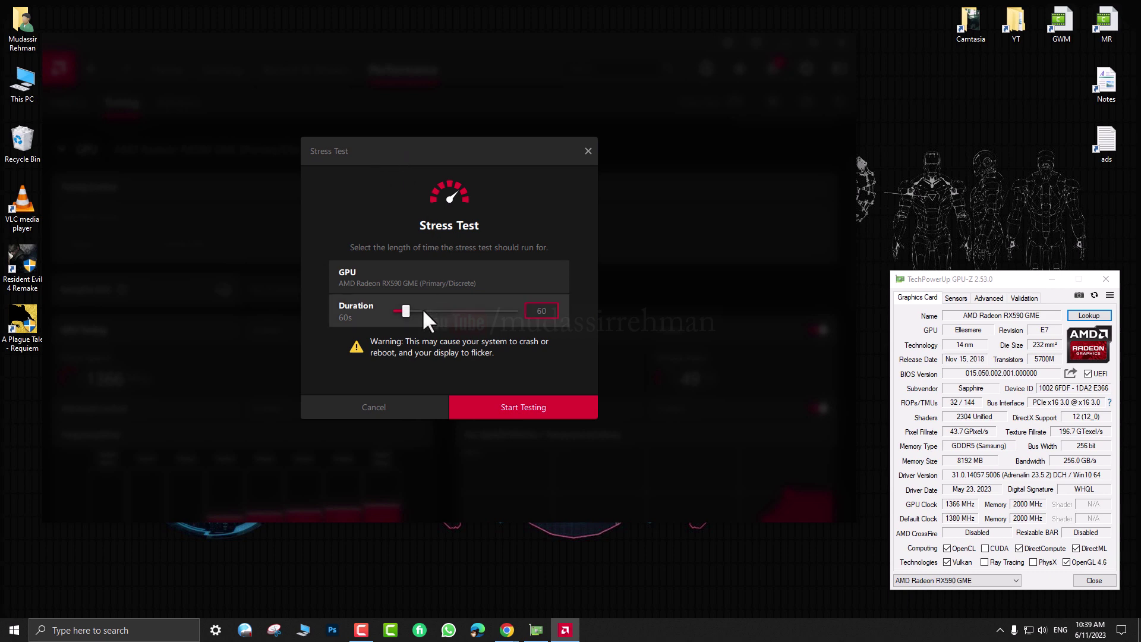
{"action": "left_click_drag", "start_coordinate": [407, 312], "coordinate": [527, 314]}
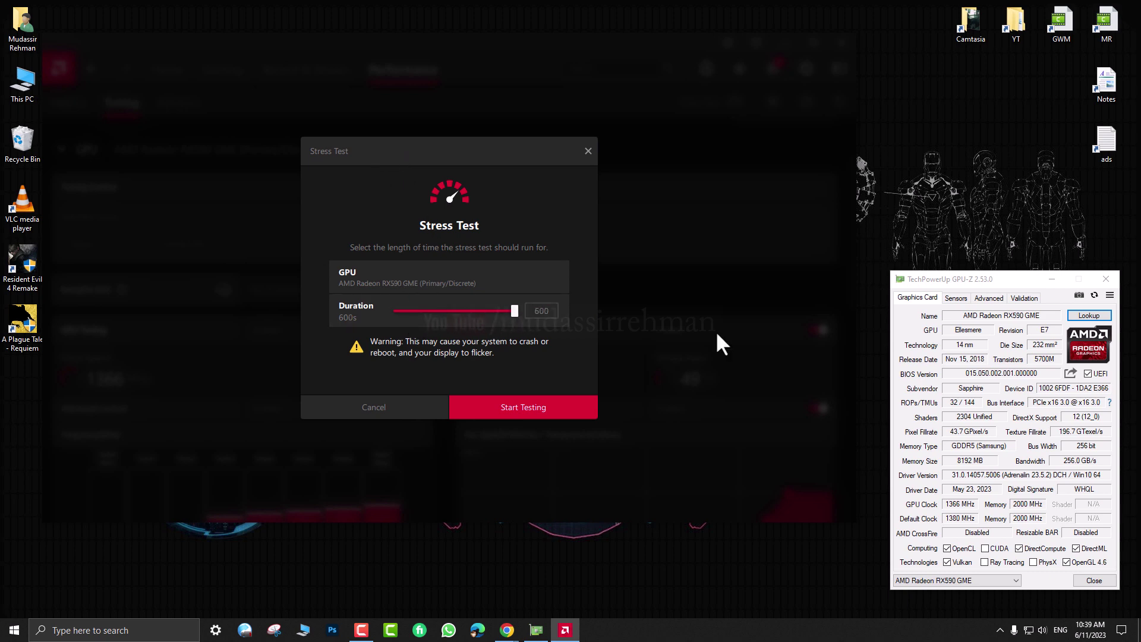
{"action": "left_click", "coordinate": [530, 414]}
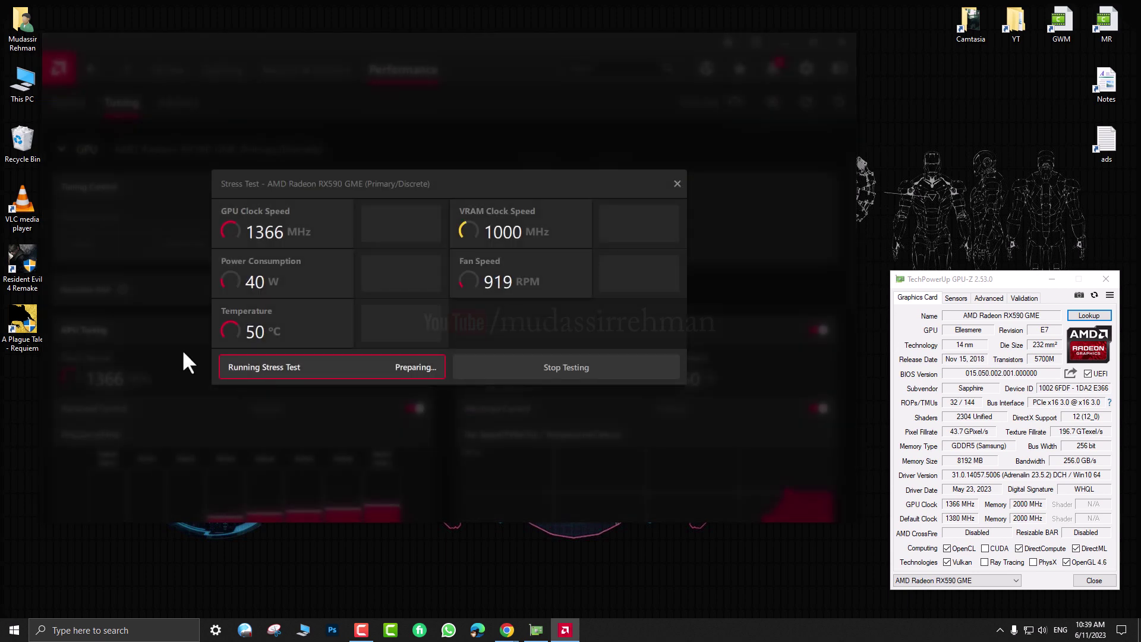
Step: Monitor the stress test on GPU-Z's sensor readings and finish the test once it has completed
{"action": "left_click_drag", "start_coordinate": [1018, 288], "coordinate": [833, 130]}
{"action": "left_click", "coordinate": [796, 142]}
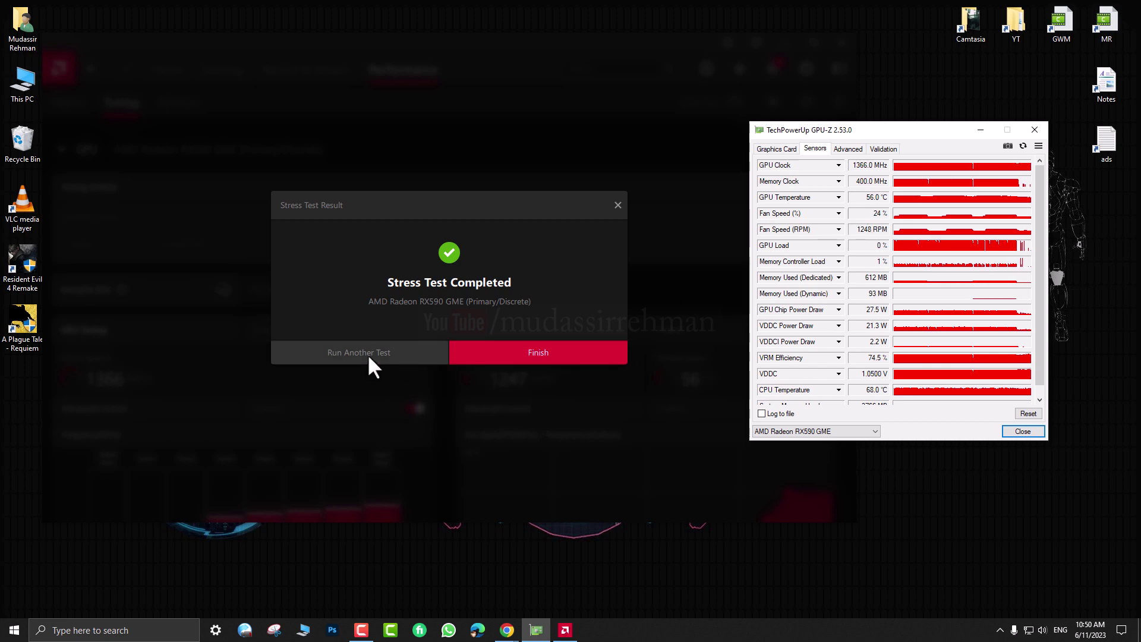
{"action": "left_click", "coordinate": [512, 352]}
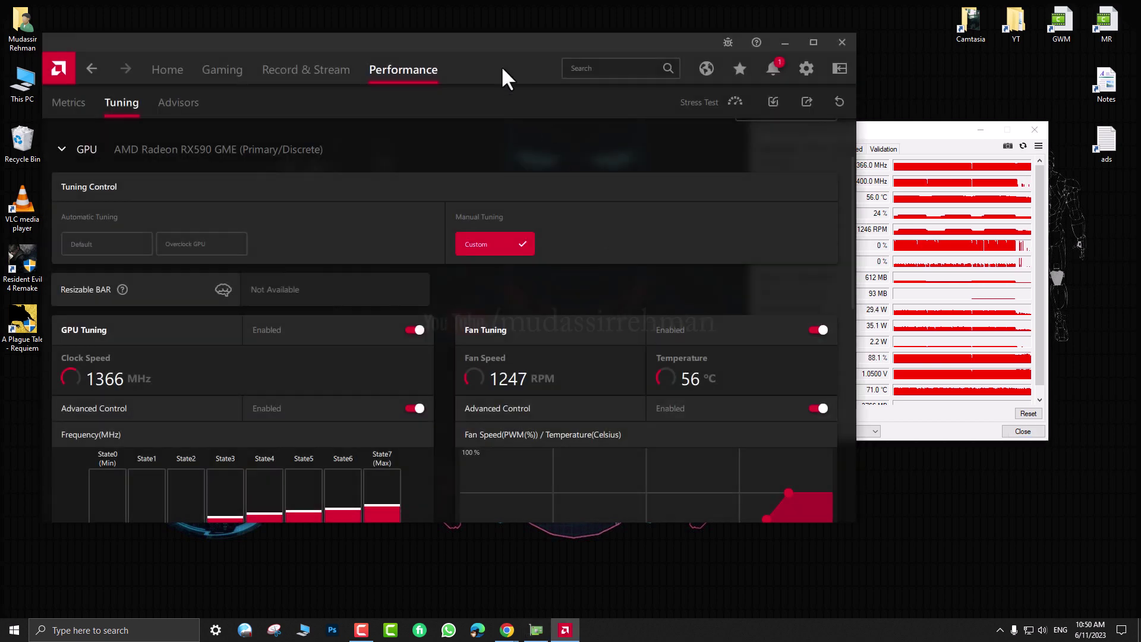
Step: Review the tuned GPU frequencies, voltages, fan curve and power limit on the Tuning page
{"action": "left_click_drag", "start_coordinate": [497, 44], "coordinate": [561, 50]}
{"action": "scroll", "coordinate": [638, 327], "scroll_direction": "down", "scroll_amount": 10}
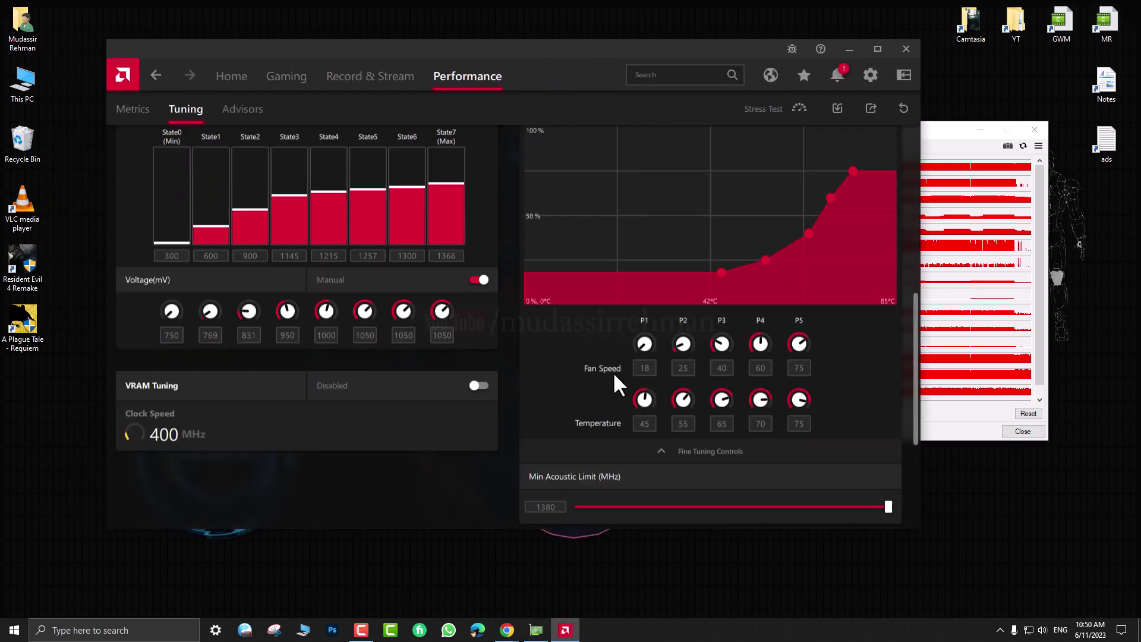
{"action": "scroll", "coordinate": [458, 434], "scroll_direction": "up", "scroll_amount": 1}
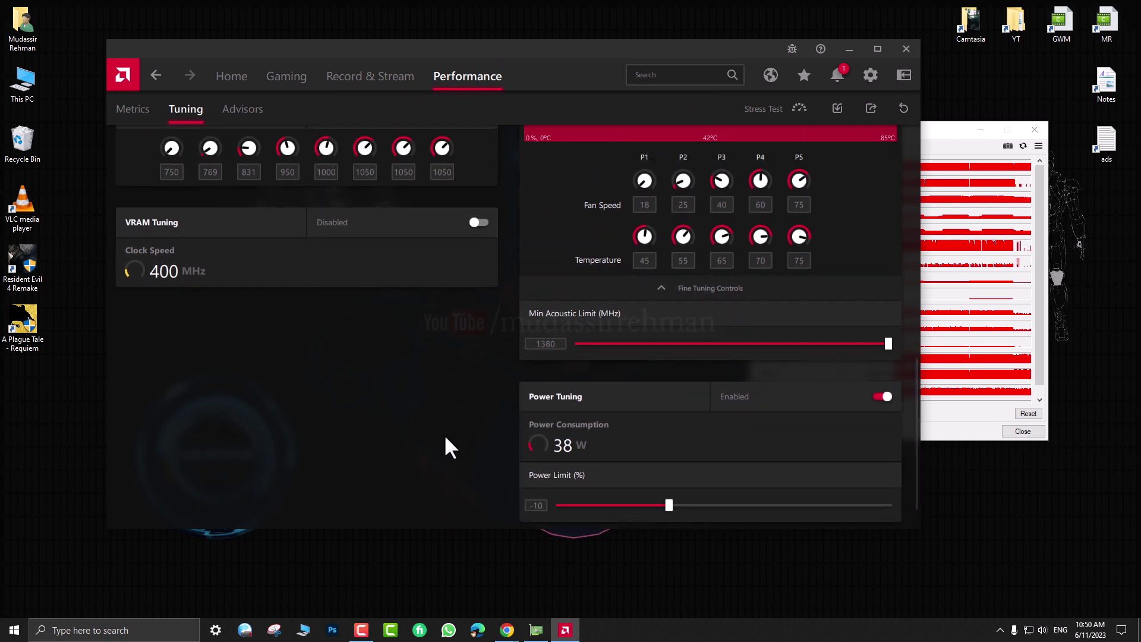
{"action": "scroll", "coordinate": [473, 451], "scroll_direction": "up", "scroll_amount": 2}
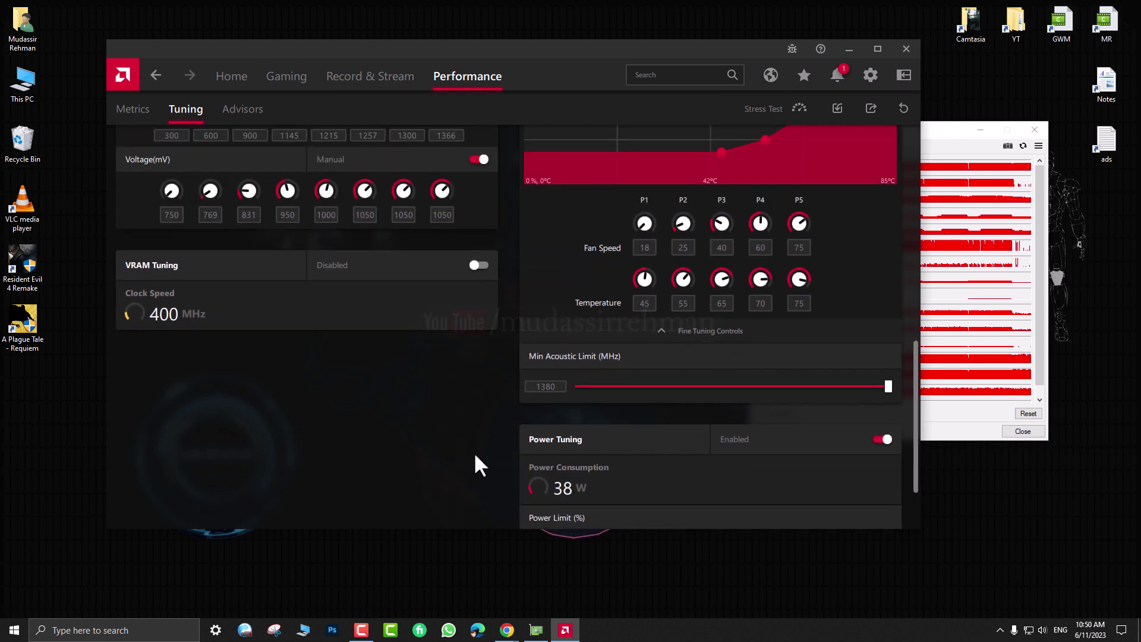
{"action": "scroll", "coordinate": [474, 462], "scroll_direction": "up", "scroll_amount": 1}
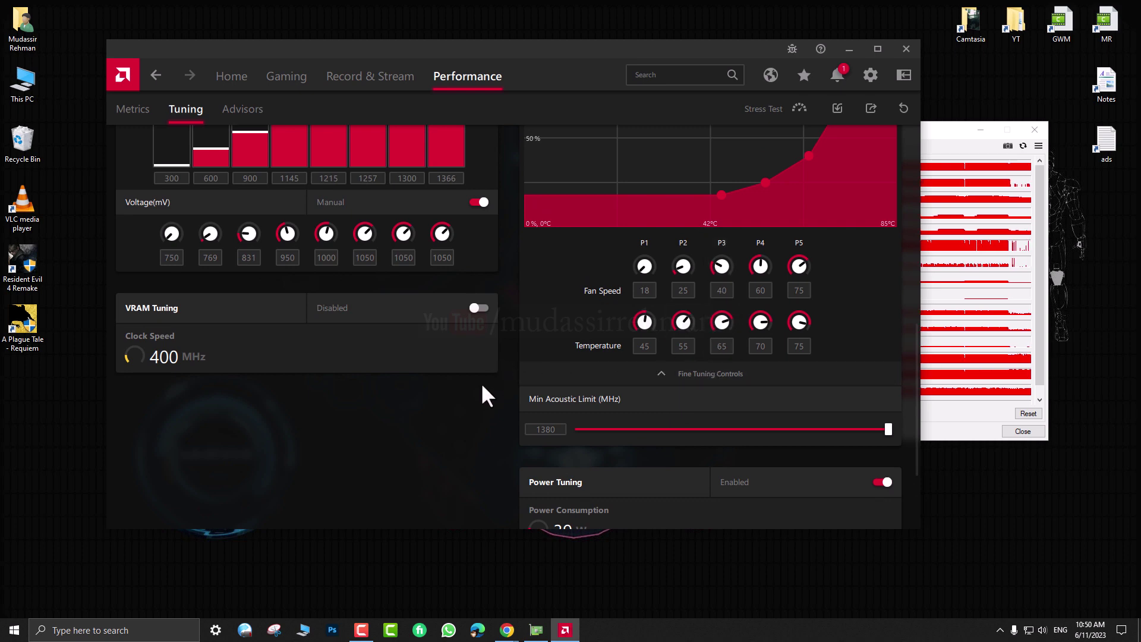
{"action": "scroll", "coordinate": [487, 395], "scroll_direction": "up", "scroll_amount": 5}
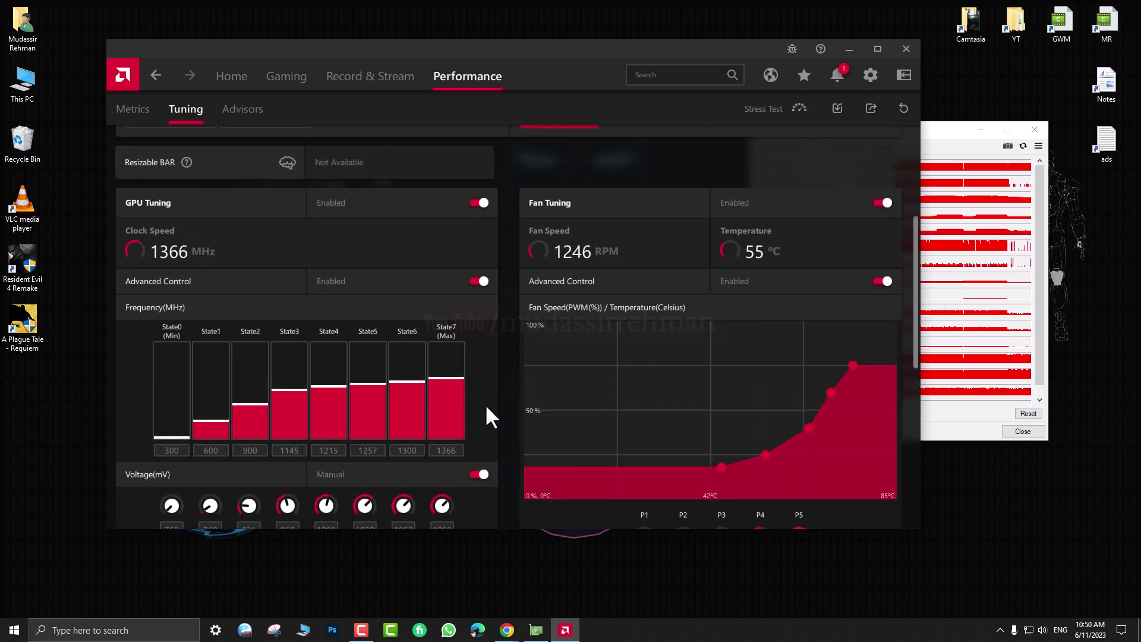
{"action": "scroll", "coordinate": [486, 406], "scroll_direction": "down", "scroll_amount": 1}
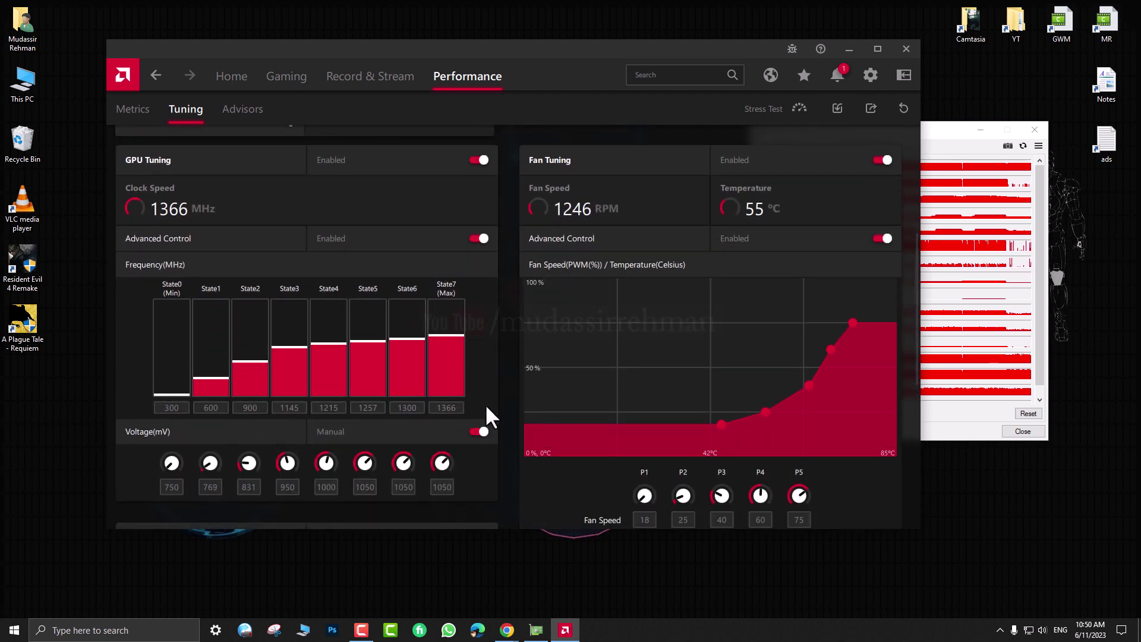
{"action": "scroll", "coordinate": [486, 410], "scroll_direction": "up", "scroll_amount": 4}
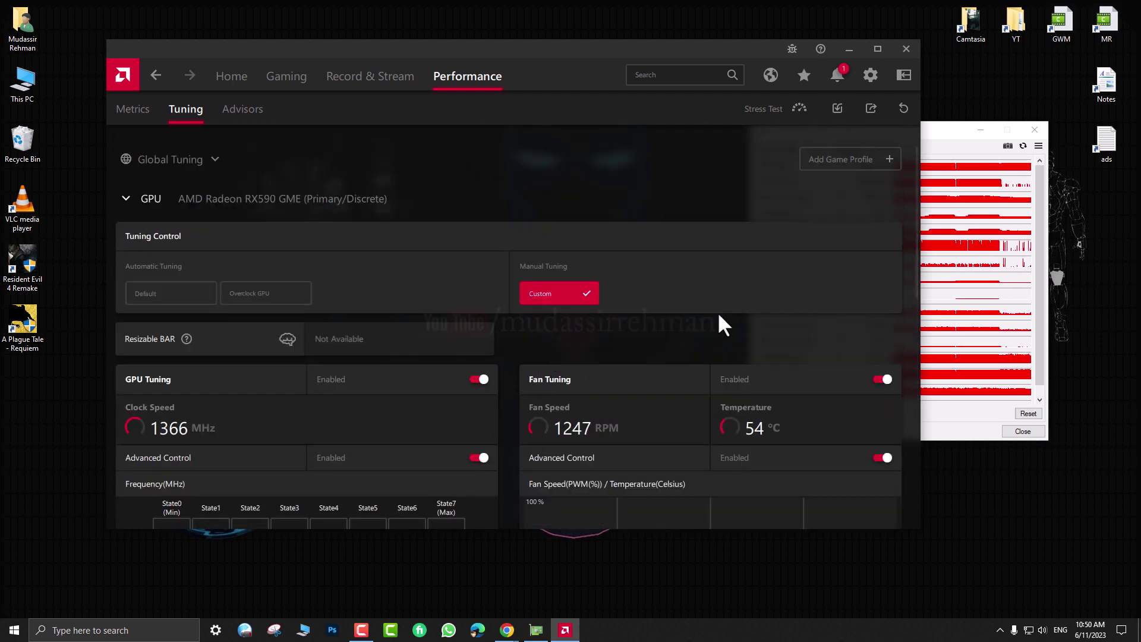
Step: Export the tuning profile to the Desktop as "rx 590 gme undervolt settings"
{"action": "left_click", "coordinate": [867, 113]}
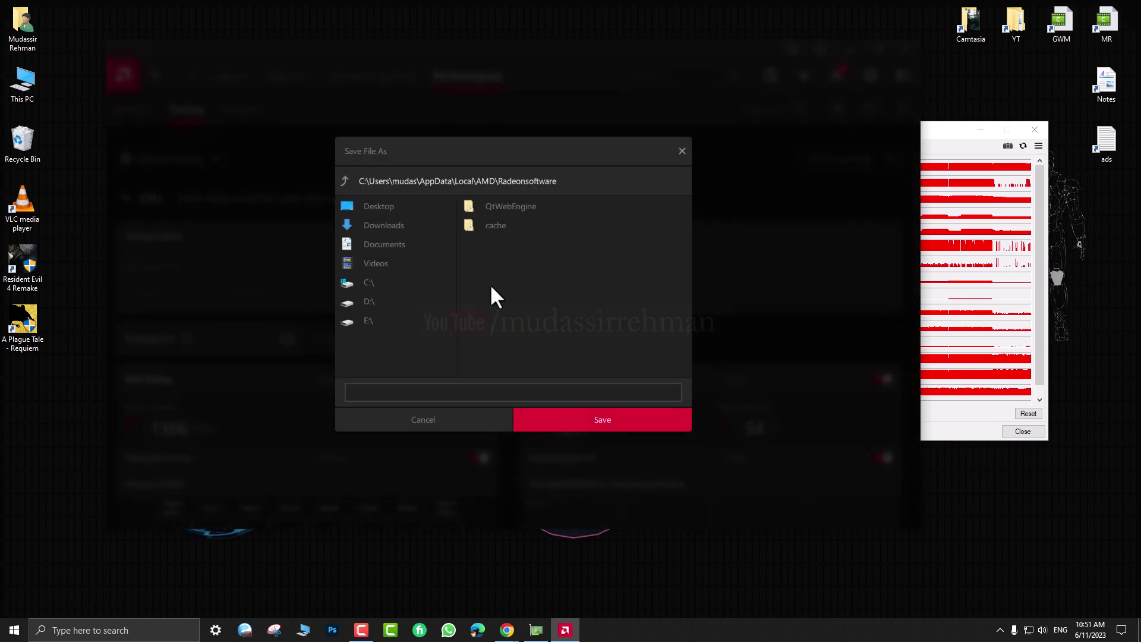
{"action": "left_click", "coordinate": [386, 207]}
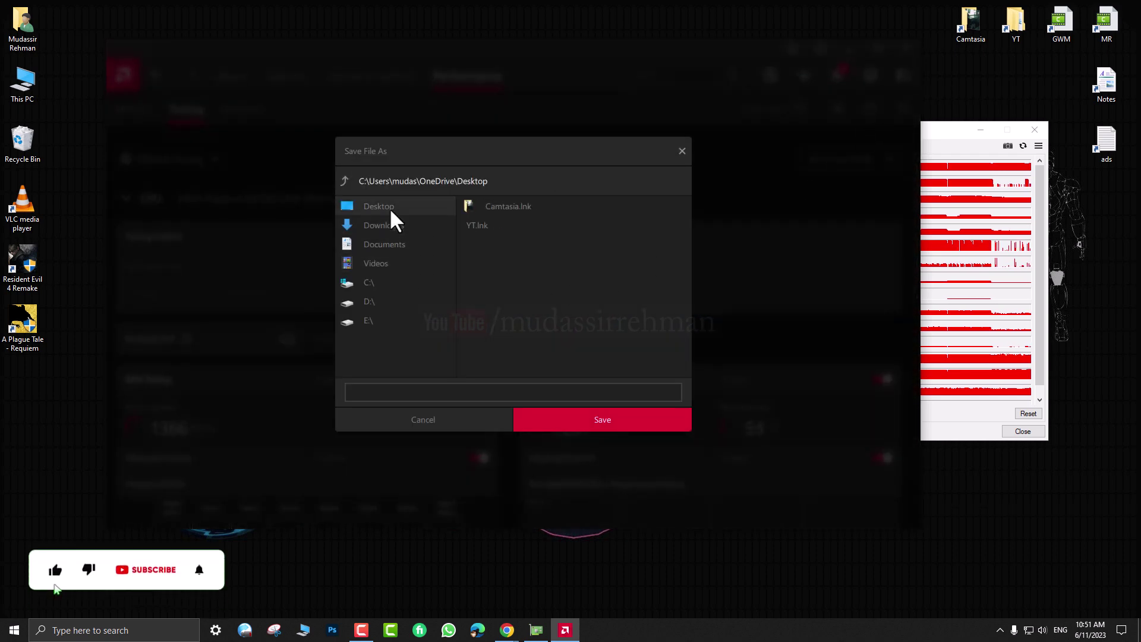
{"action": "left_click", "coordinate": [379, 393]}
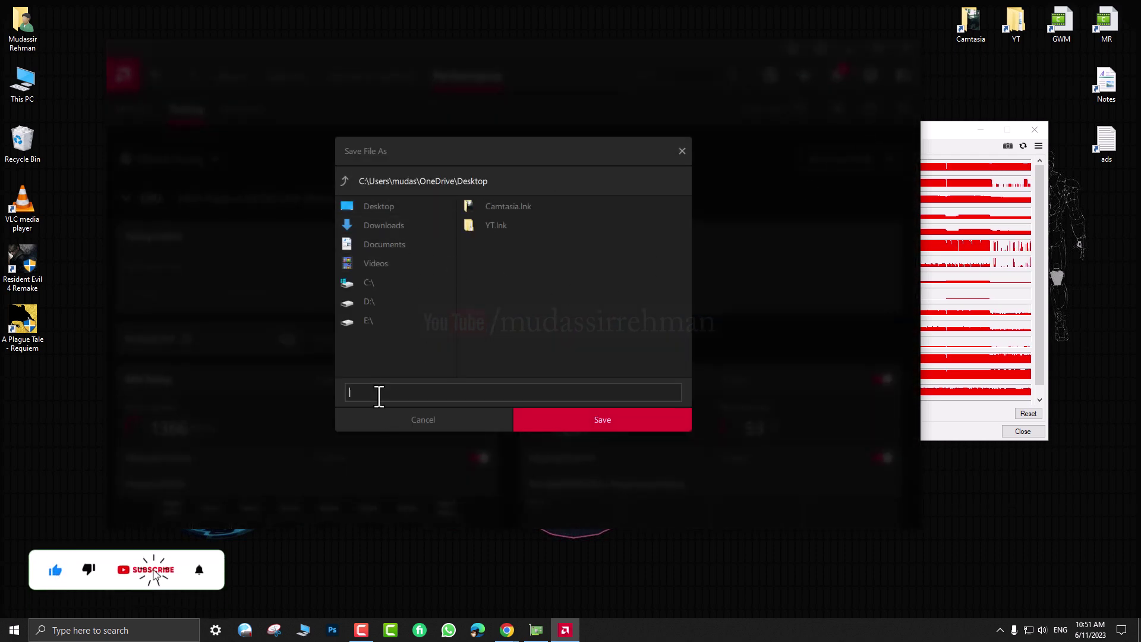
{"action": "type", "text": "rx 590 gme undervolt settings"}
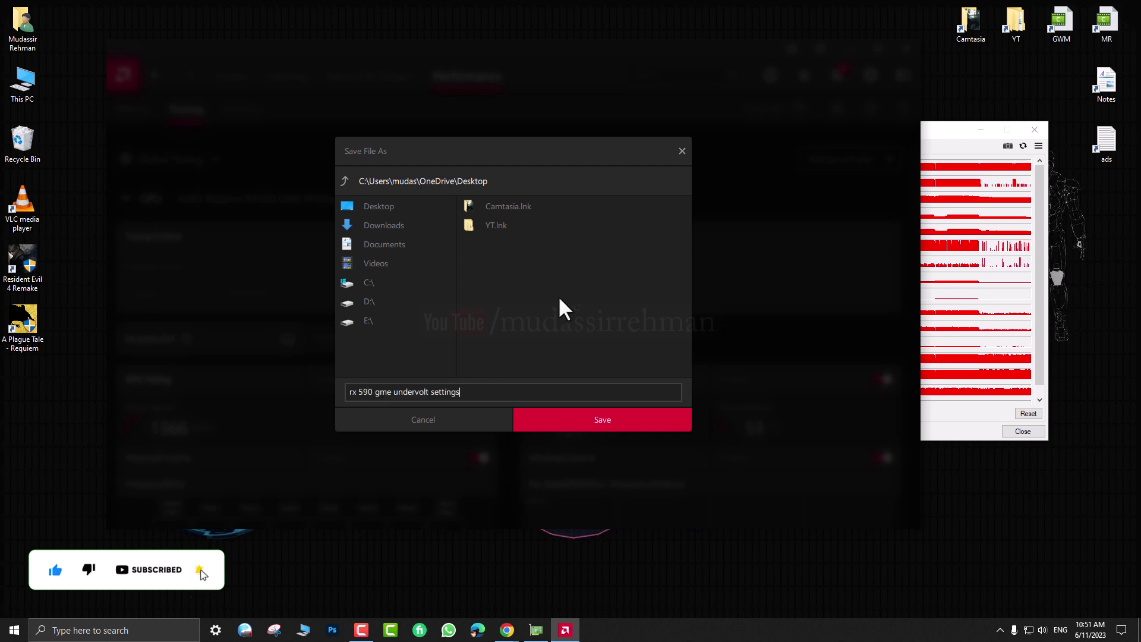
{"action": "left_click", "coordinate": [590, 420]}
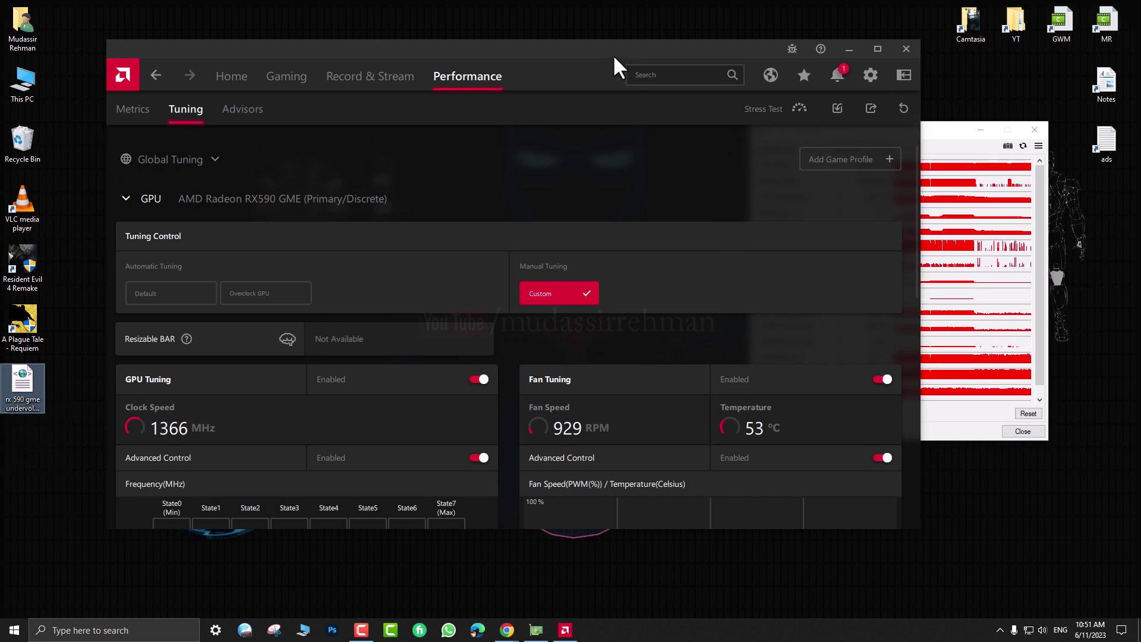
Step: Browse the Desktop for the exported profile in the profile import dialog and leave without loading it
{"action": "left_click_drag", "start_coordinate": [613, 55], "coordinate": [655, 66]}
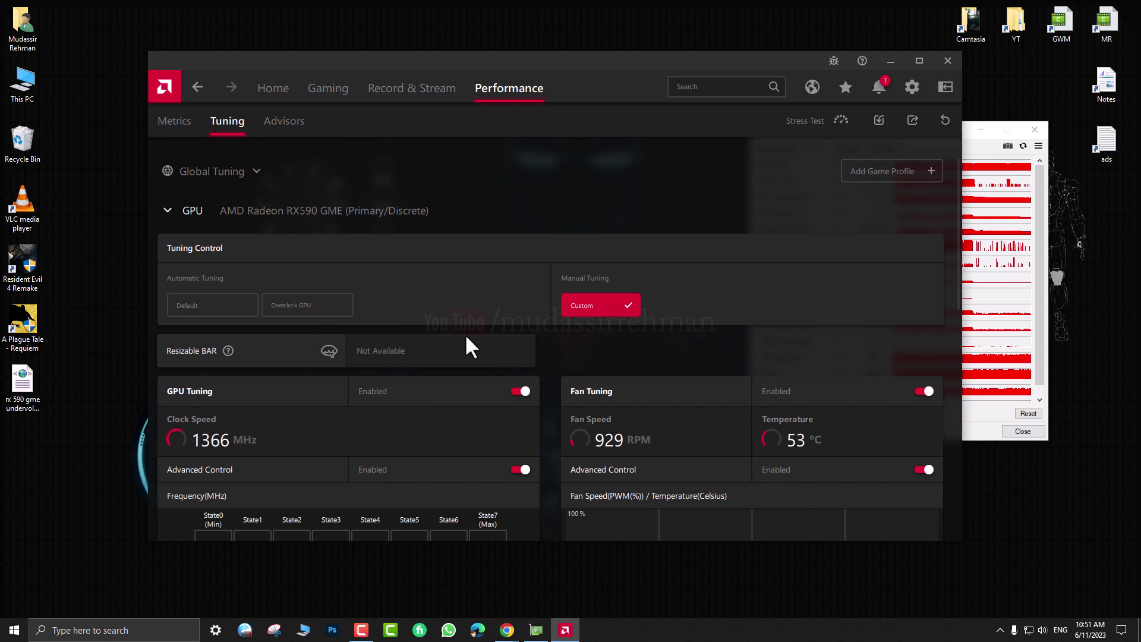
{"action": "left_click", "coordinate": [875, 123]}
{"action": "left_click", "coordinate": [434, 218]}
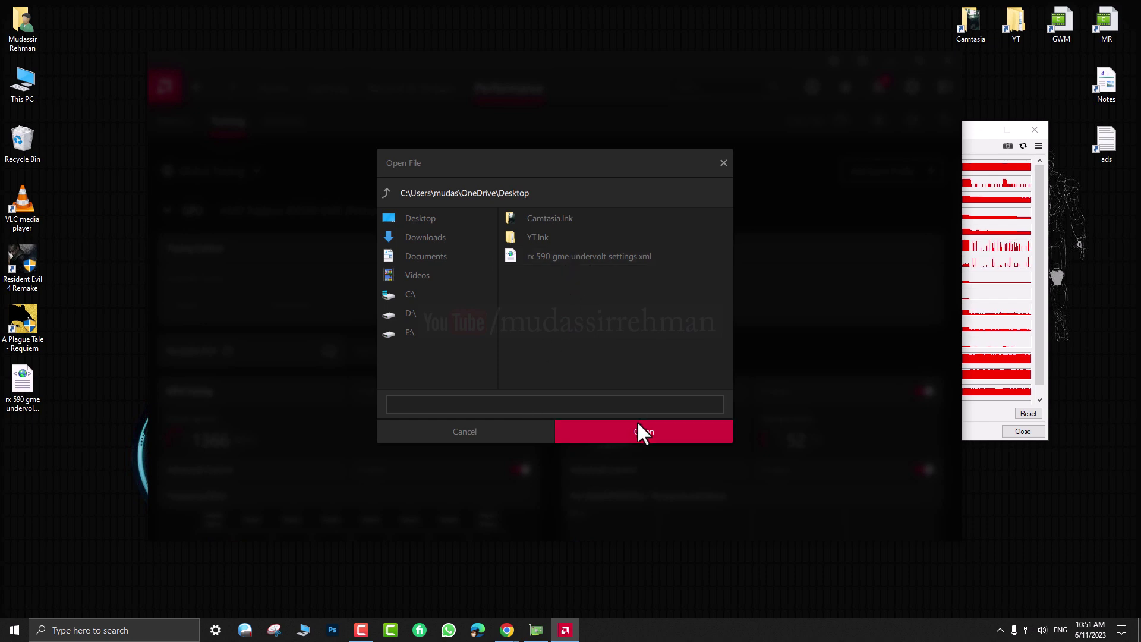
{"action": "left_click", "coordinate": [476, 432]}
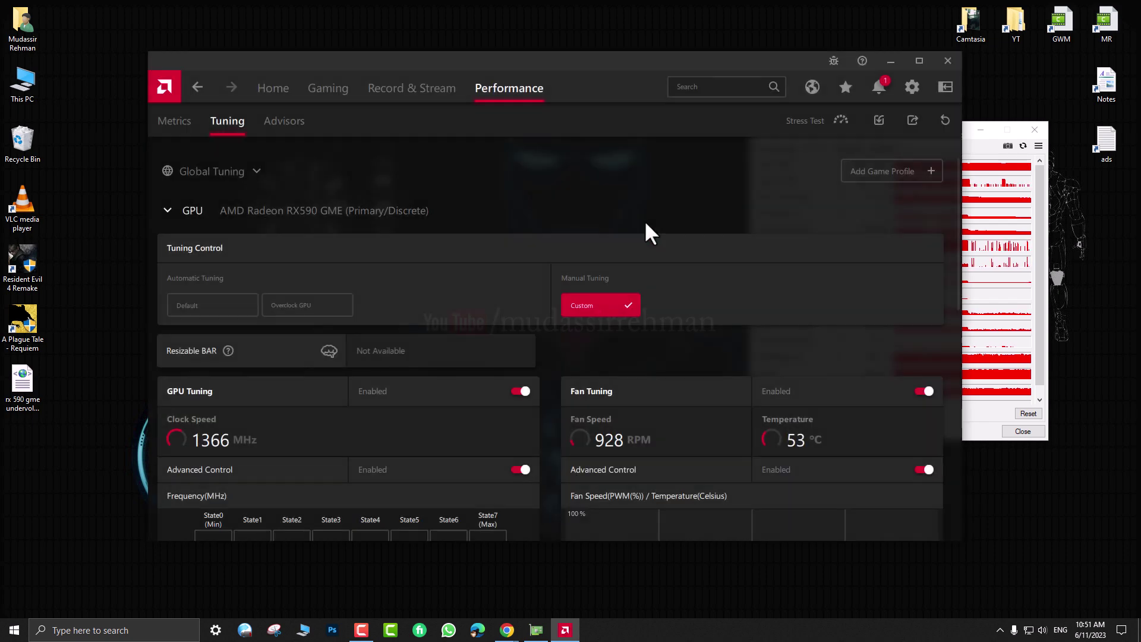
Step: Examine all settings covered by the exported profile, from GPU states and voltages to fan curve and power limit
{"action": "left_click_drag", "start_coordinate": [589, 63], "coordinate": [579, 71]}
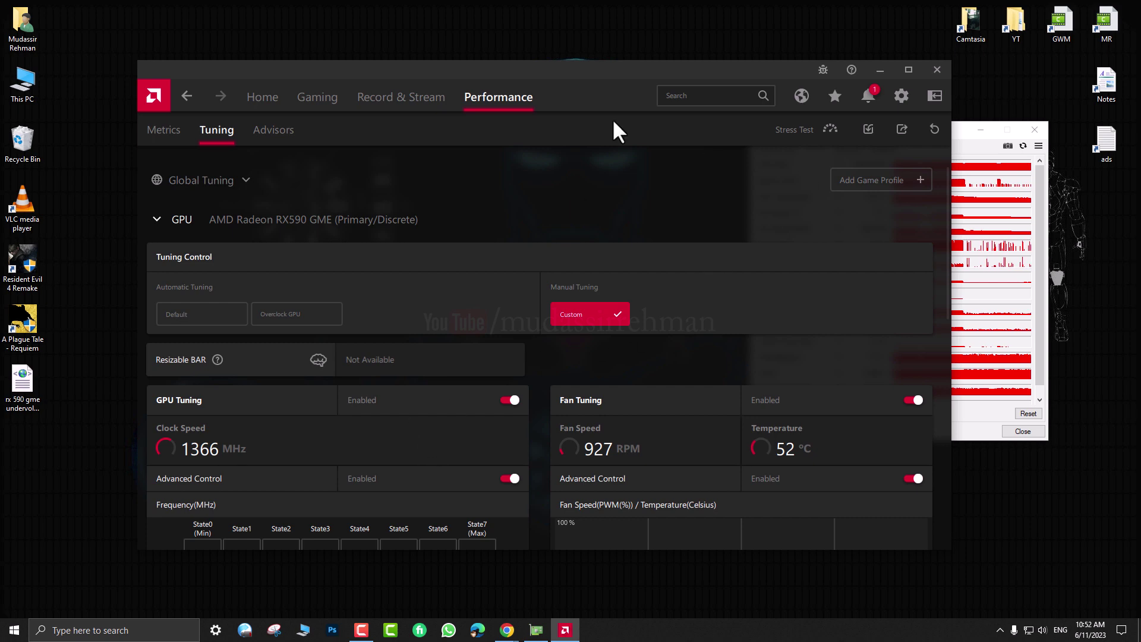
{"action": "scroll", "coordinate": [617, 253], "scroll_direction": "down", "scroll_amount": 3}
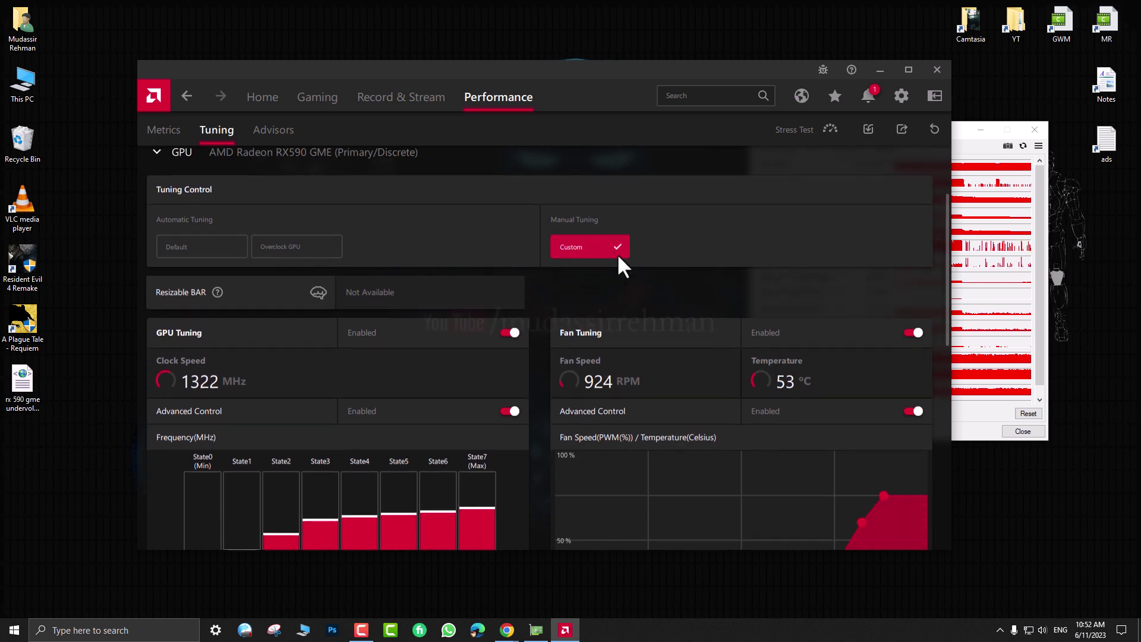
{"action": "scroll", "coordinate": [476, 261], "scroll_direction": "down", "scroll_amount": 2}
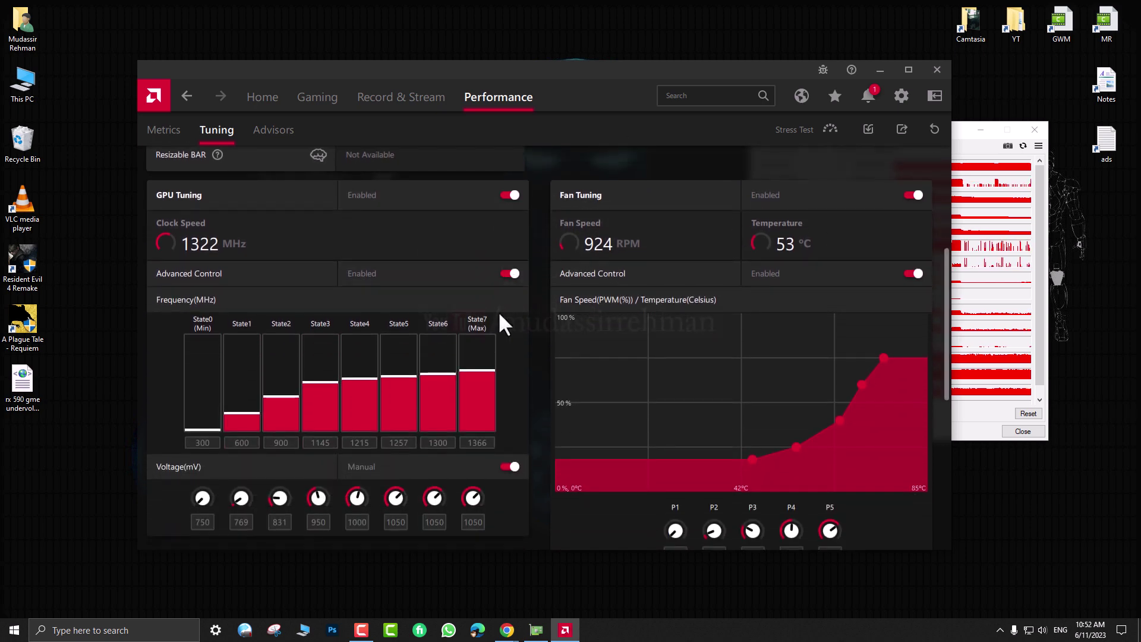
{"action": "left_click", "coordinate": [22, 393]}
{"action": "scroll", "coordinate": [662, 342], "scroll_direction": "up", "scroll_amount": 5}
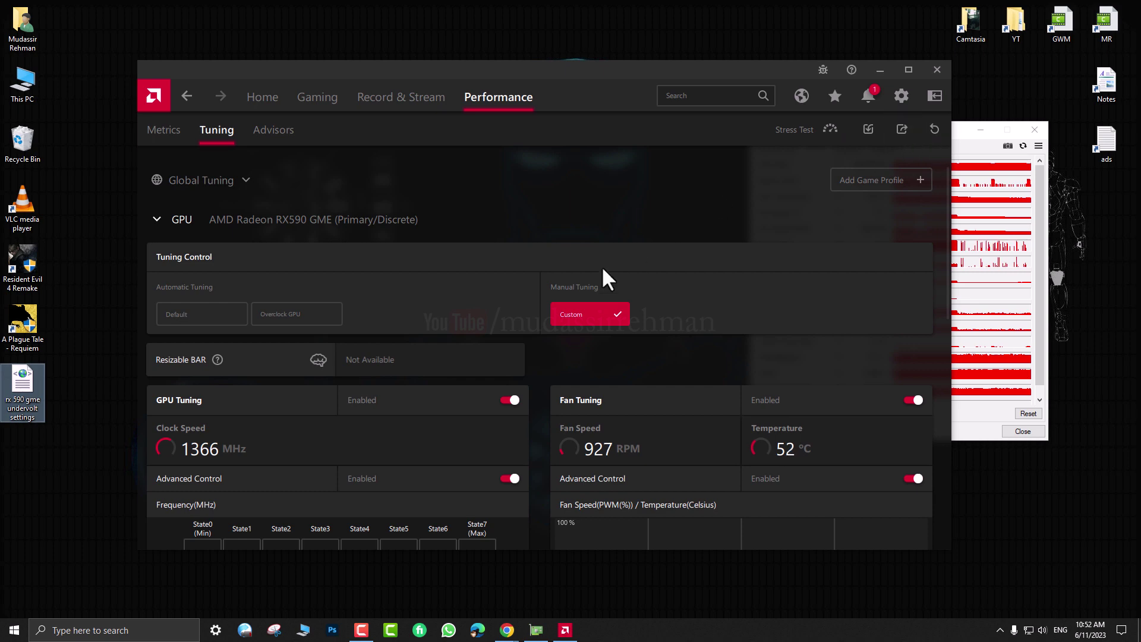
{"action": "scroll", "coordinate": [537, 316], "scroll_direction": "down", "scroll_amount": 2}
{"action": "scroll", "coordinate": [537, 314], "scroll_direction": "down", "scroll_amount": 10}
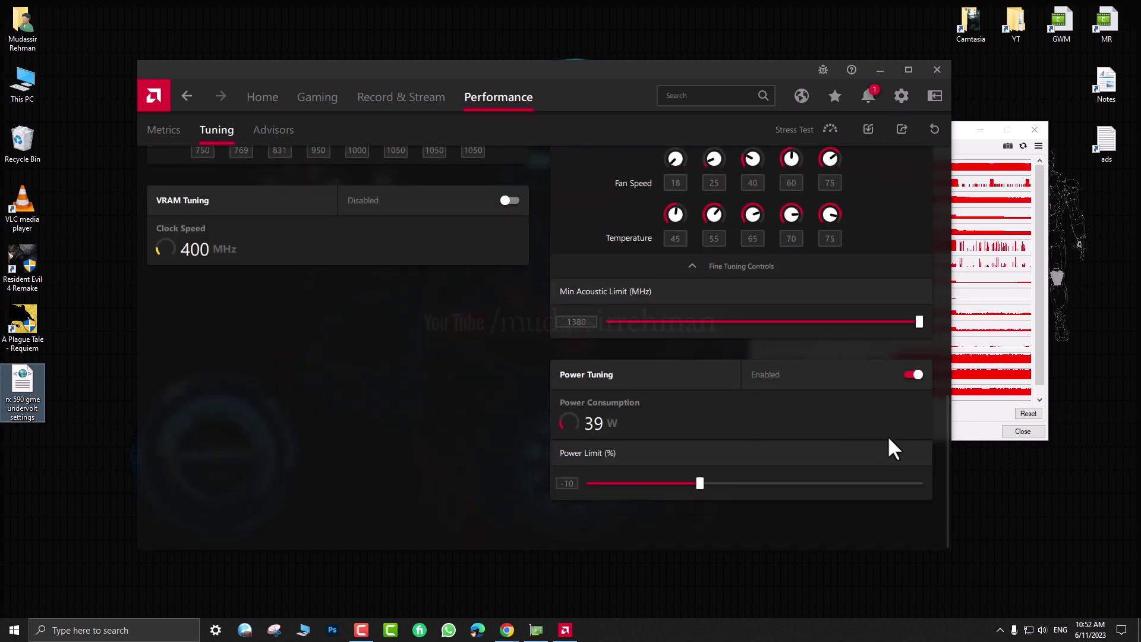
{"action": "left_click_drag", "start_coordinate": [945, 437], "coordinate": [943, 314]}
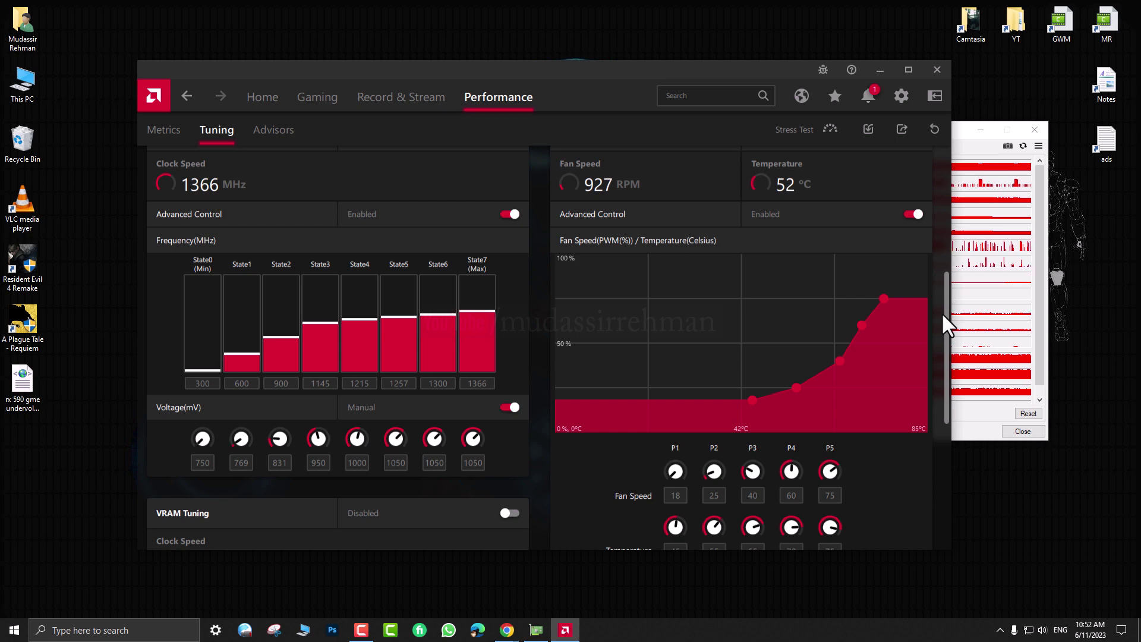
{"action": "left_click_drag", "start_coordinate": [944, 315], "coordinate": [948, 160]}
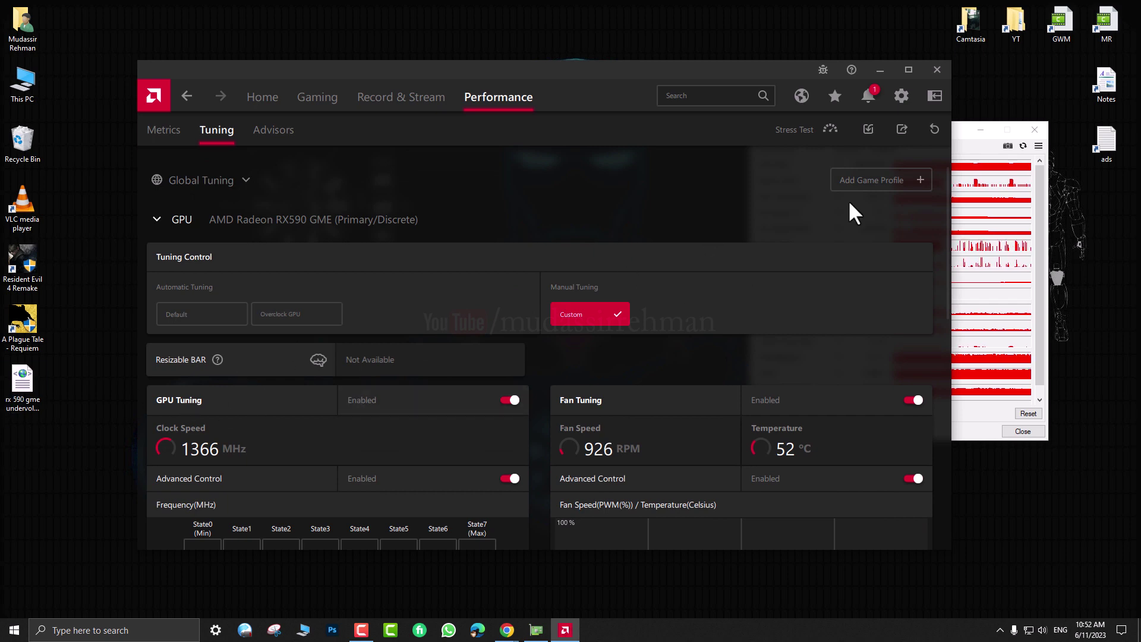
Step: Close AMD Software and reposition the GPU-Z window
{"action": "left_click", "coordinate": [936, 67]}
{"action": "left_click_drag", "start_coordinate": [930, 122], "coordinate": [842, 169]}
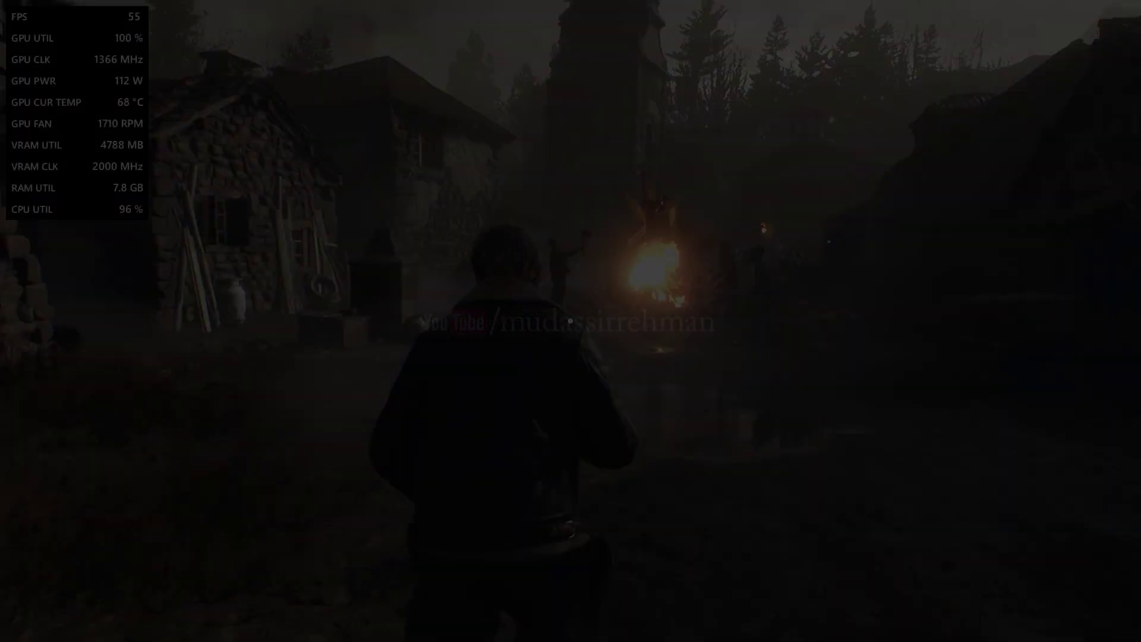
{"action": "key", "text": "w"}
{"action": "right_click", "coordinate": [570, 321]}
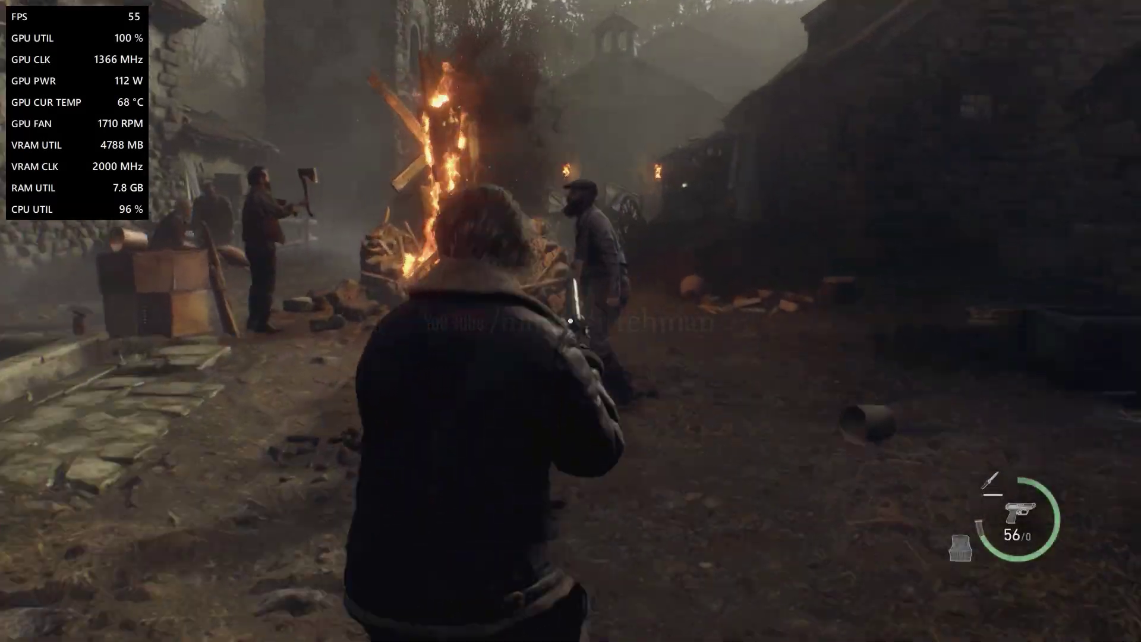
{"action": "left_click", "coordinate": [571, 321]}
{"action": "left_click", "coordinate": [571, 321]}
{"action": "key", "text": "w"}
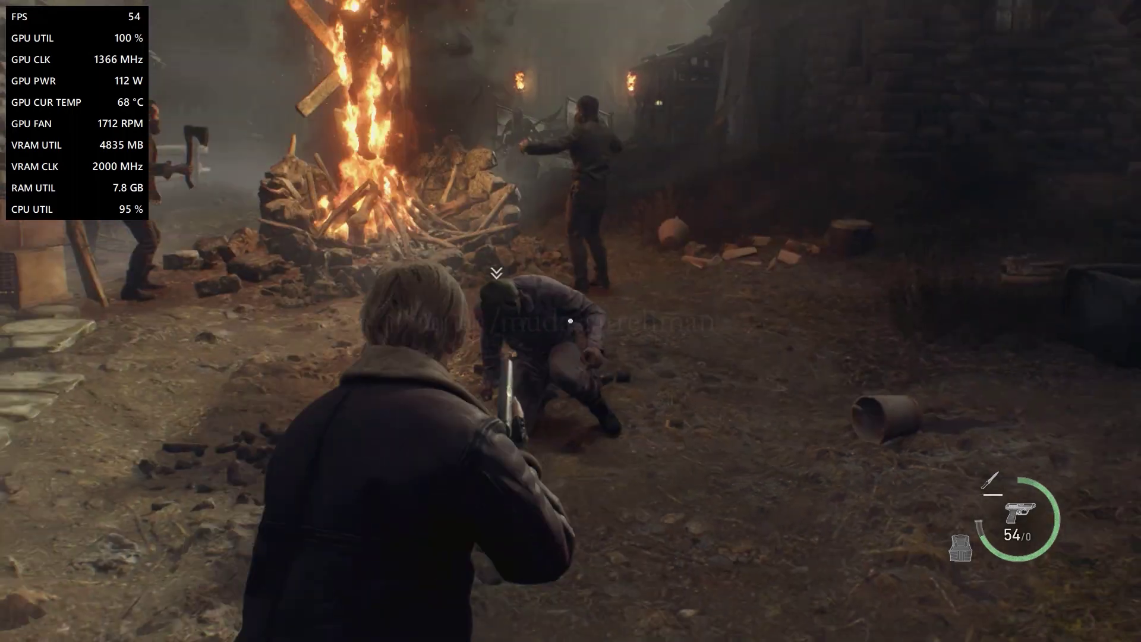
{"action": "key", "text": "f"}
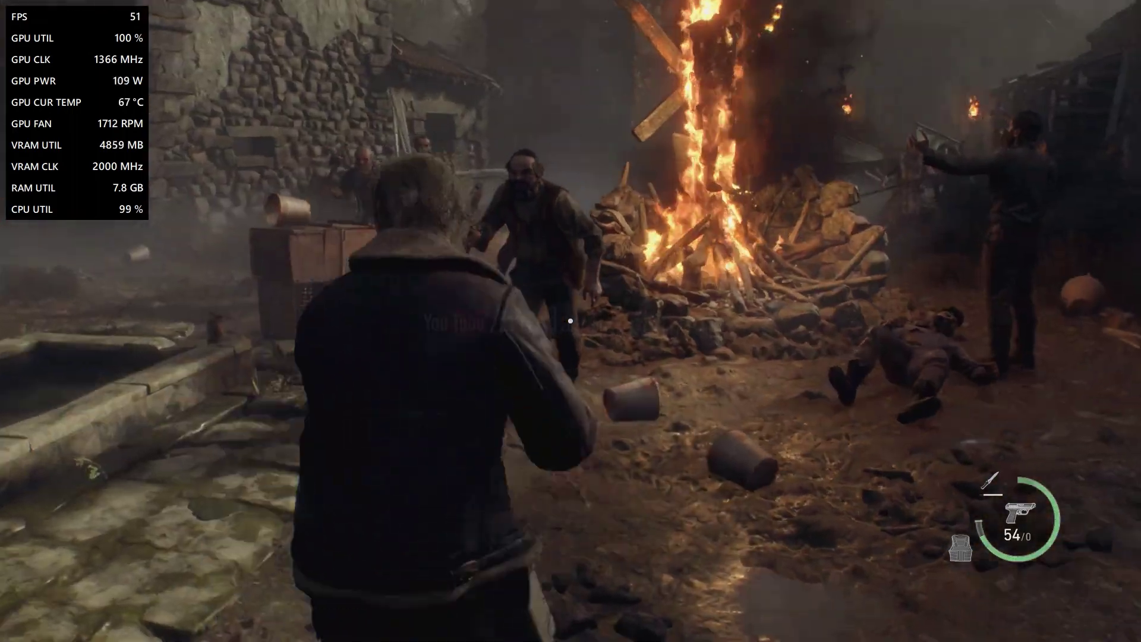
{"action": "right_click", "coordinate": [571, 321]}
{"action": "left_click", "coordinate": [570, 321]}
{"action": "left_click", "coordinate": [571, 321]}
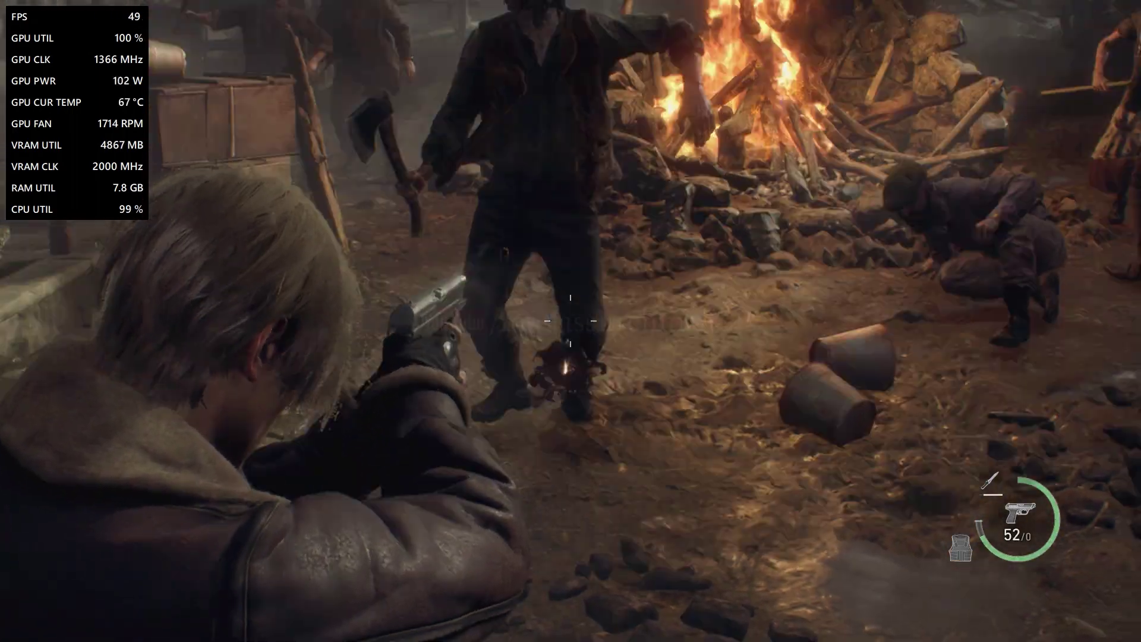
{"action": "key", "text": "w"}
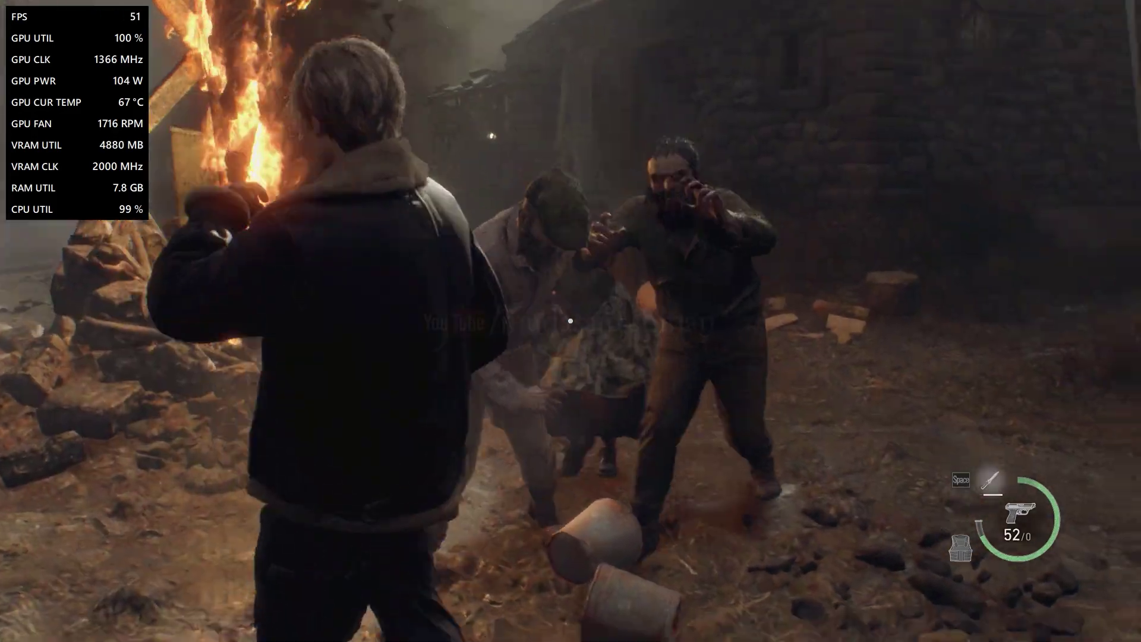
{"action": "key", "text": "f"}
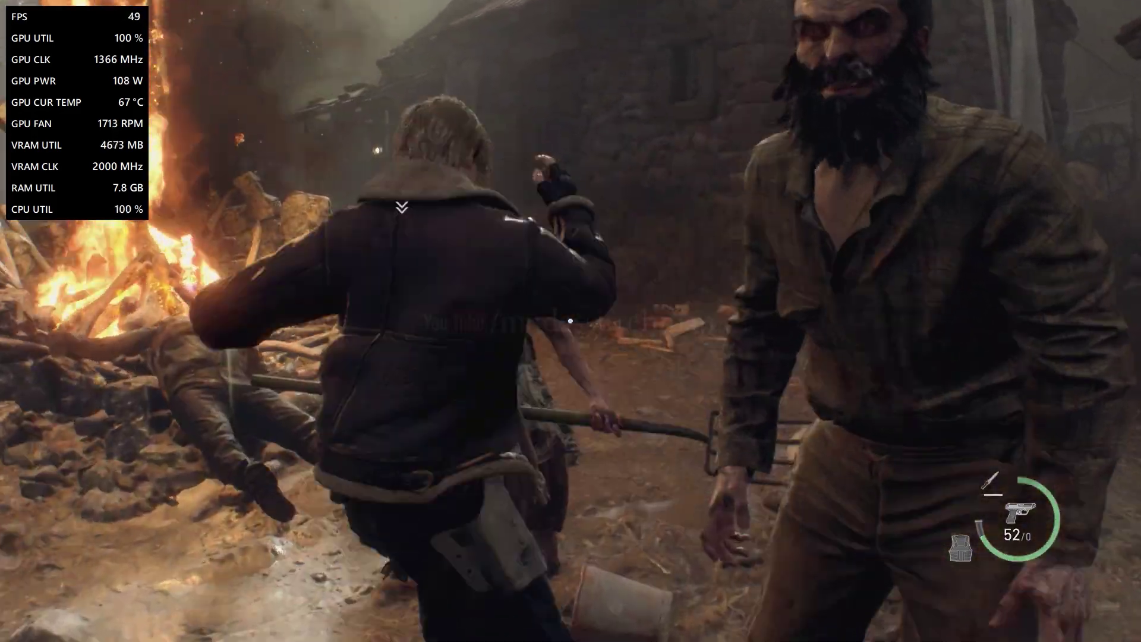
{"action": "key", "text": "w"}
{"action": "key", "text": "f"}
{"action": "key", "text": "f"}
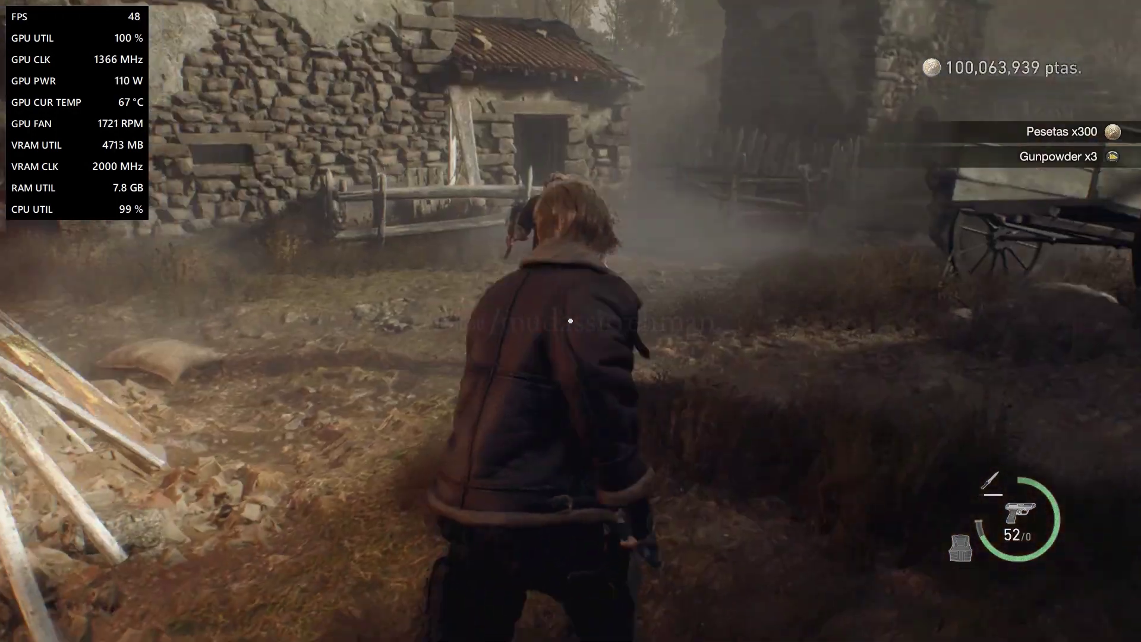
{"action": "right_click", "coordinate": [571, 321]}
{"action": "left_click", "coordinate": [571, 321]}
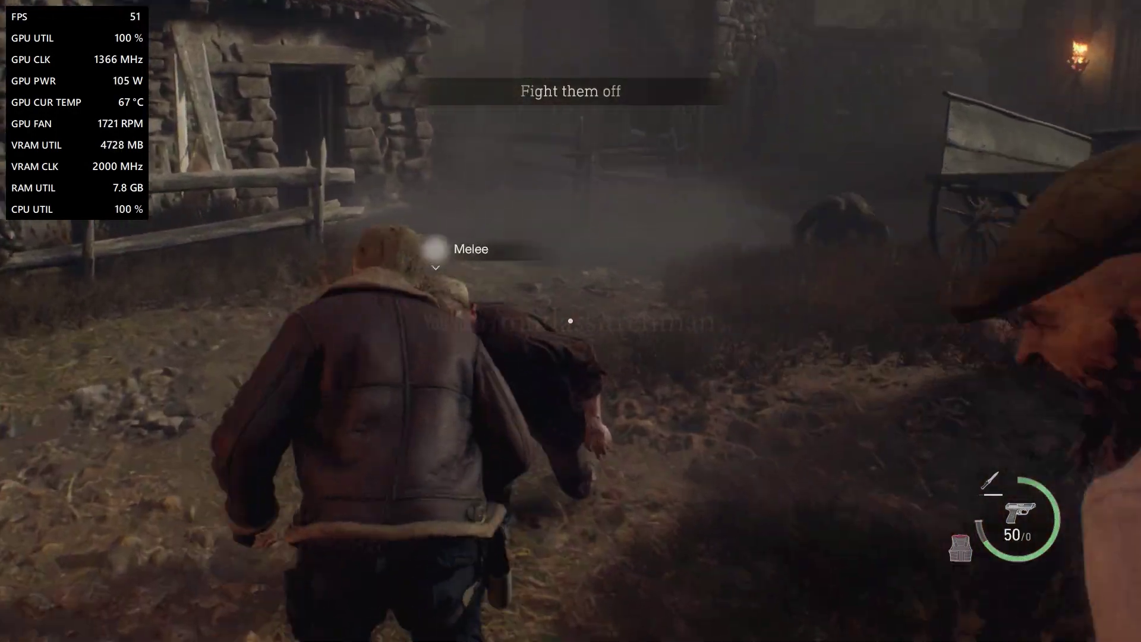
{"action": "key", "text": "f"}
{"action": "right_click", "coordinate": [571, 321]}
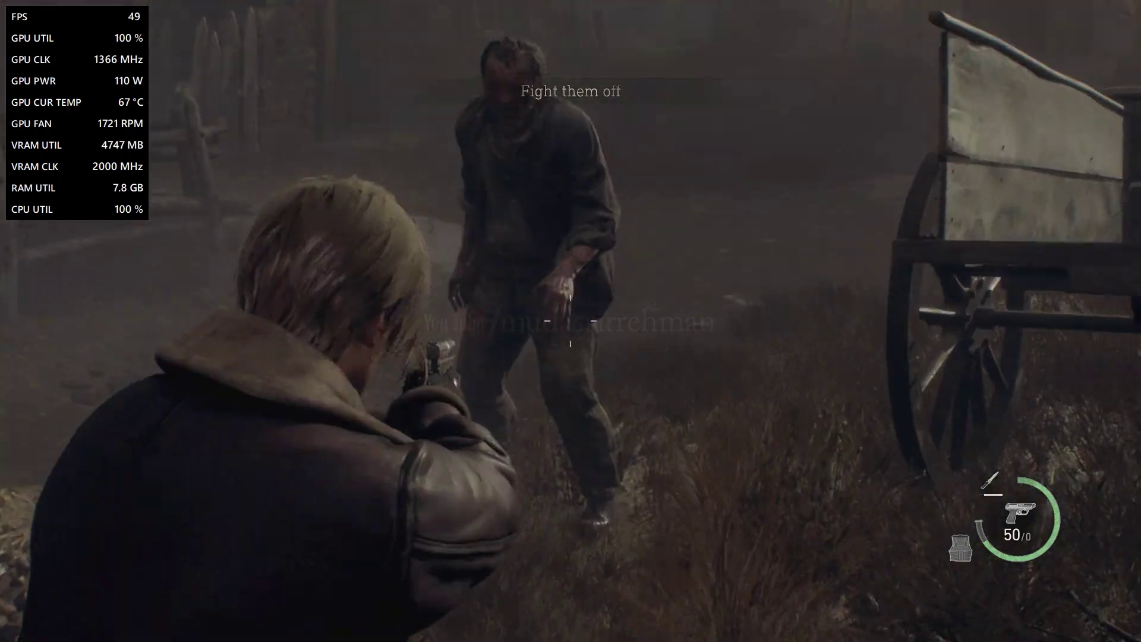
{"action": "key", "text": "f"}
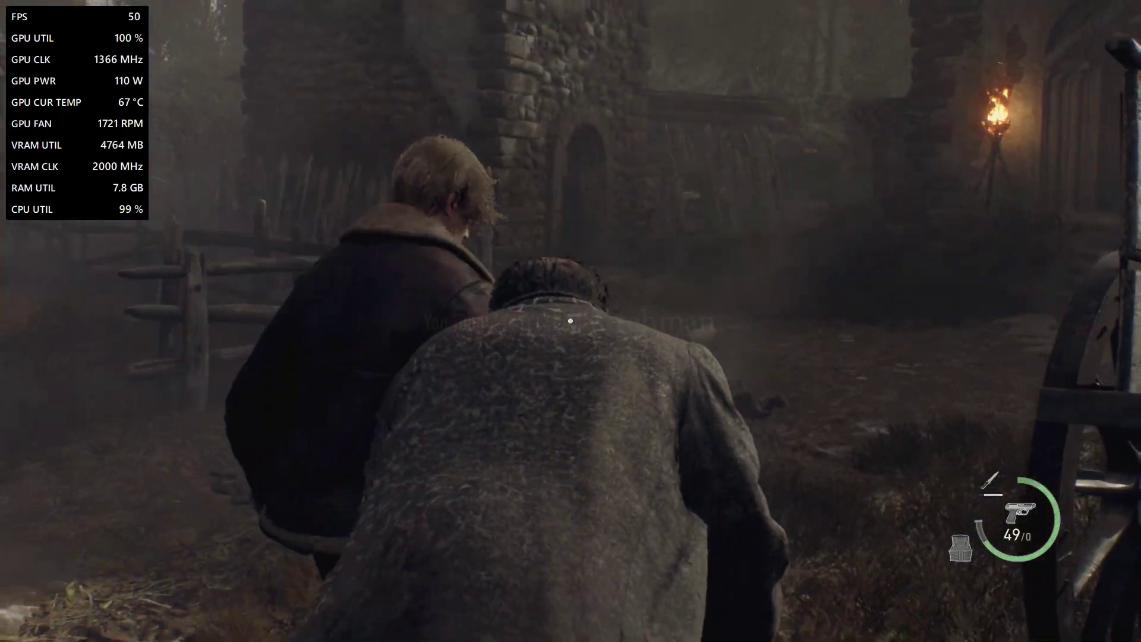
{"action": "key", "text": "w"}
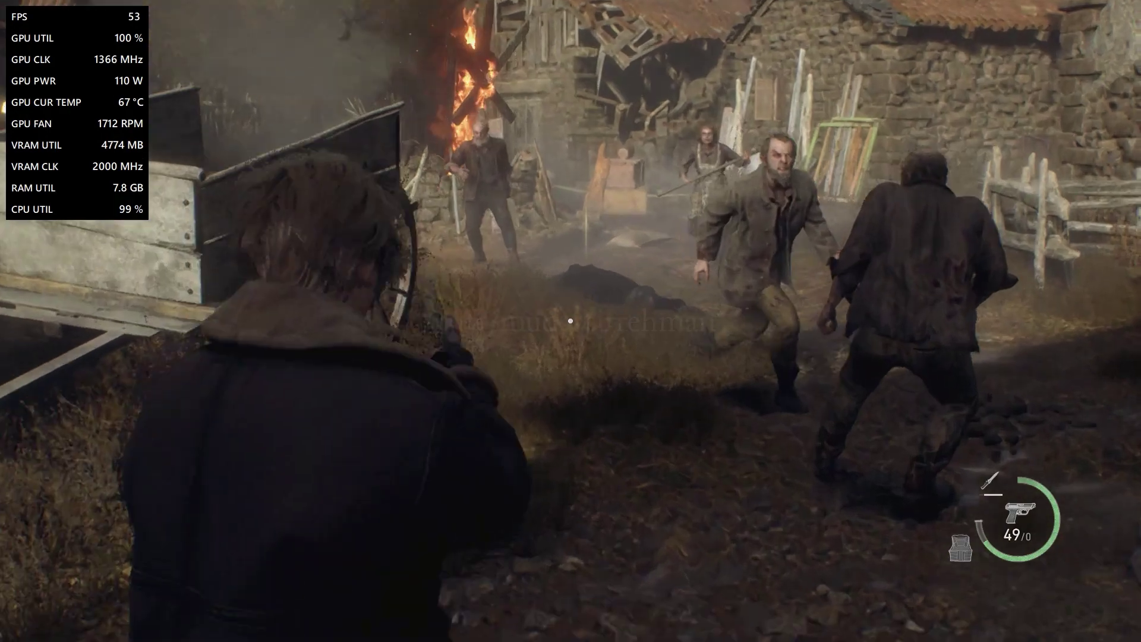
{"action": "right_click", "coordinate": [571, 321]}
{"action": "left_click", "coordinate": [571, 321]}
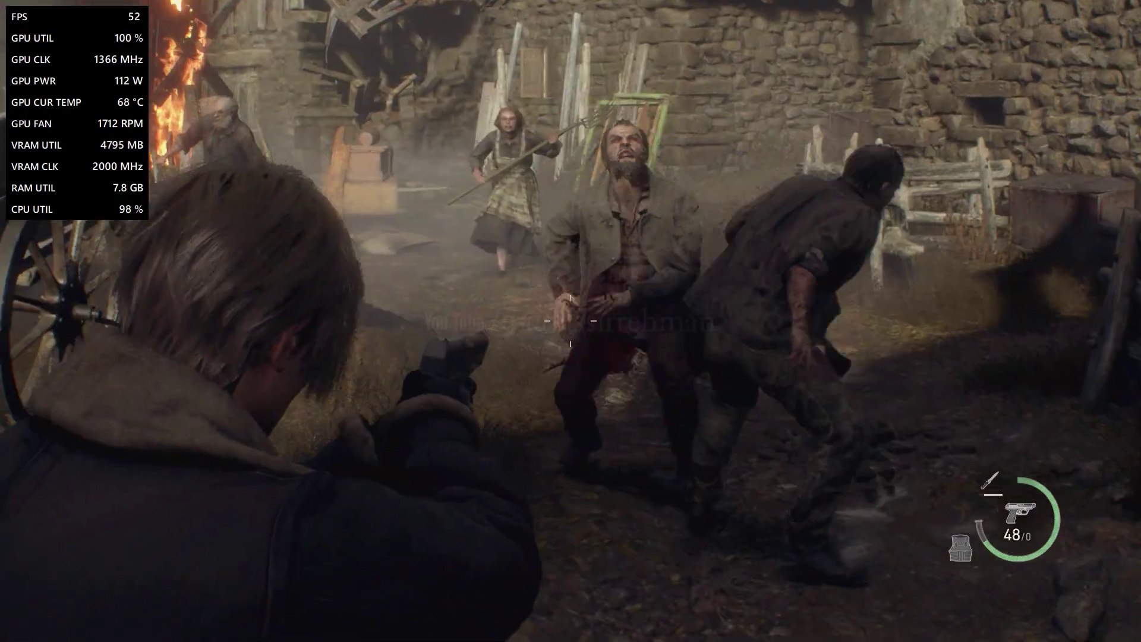
{"action": "left_click", "coordinate": [570, 321]}
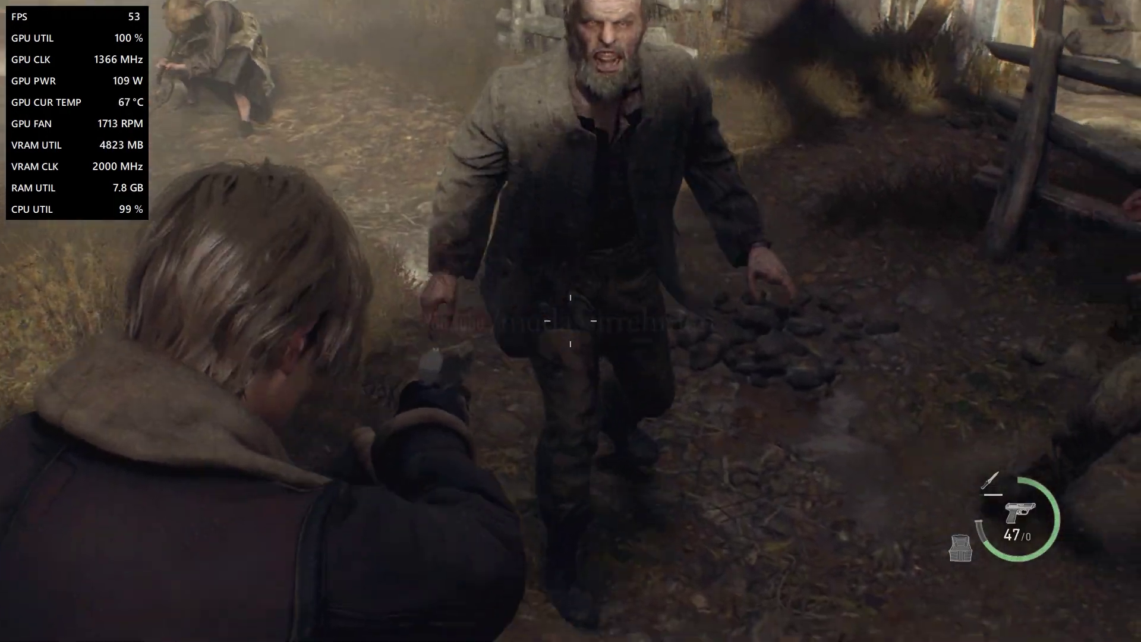
{"action": "key", "text": "f"}
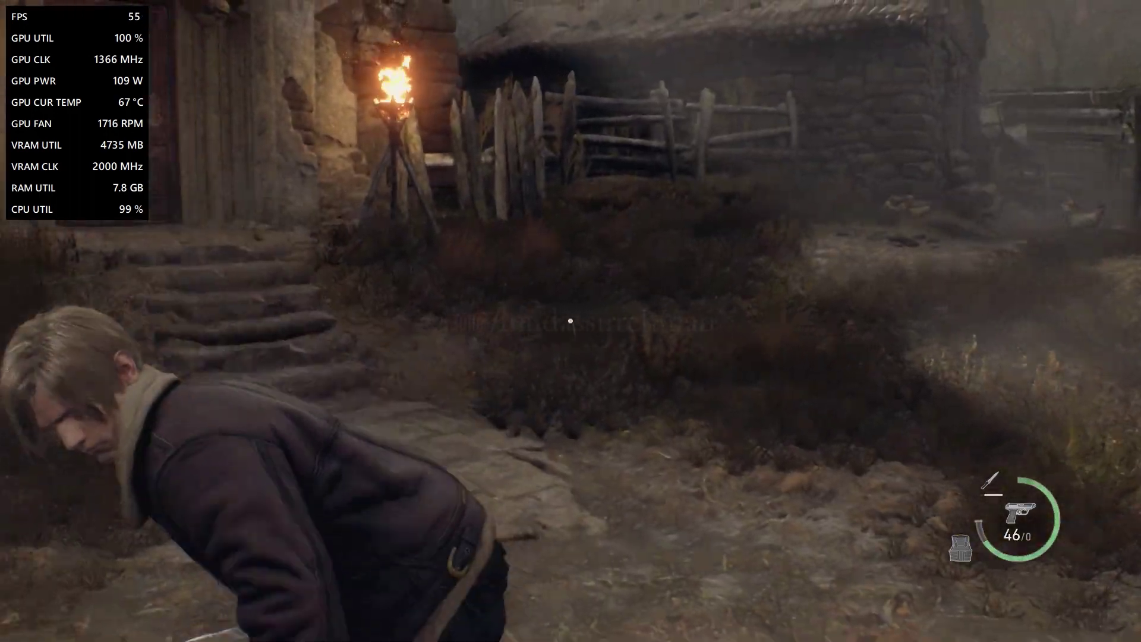
{"action": "key", "text": "w"}
{"action": "key", "text": "w"}
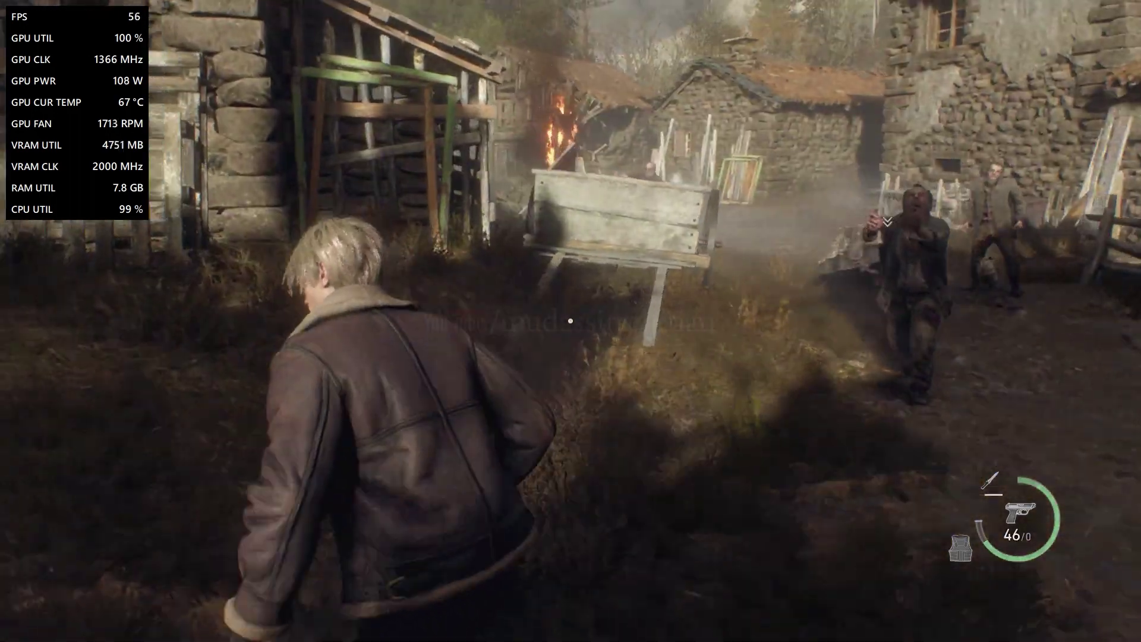
{"action": "key", "text": "Tab"}
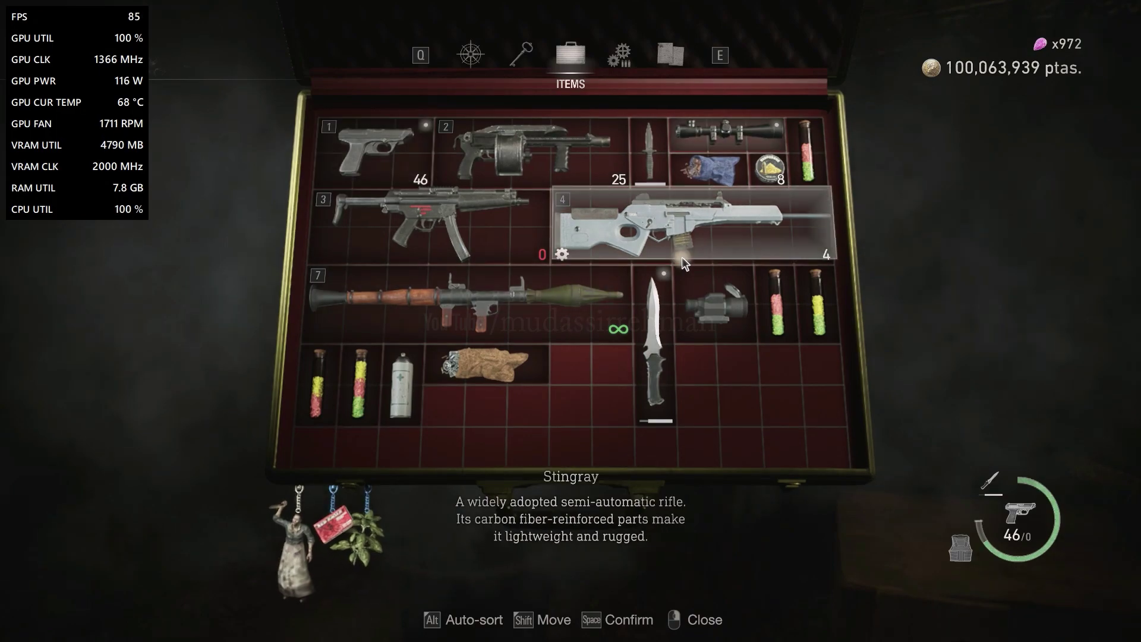
{"action": "left_click", "coordinate": [694, 244]}
{"action": "left_click", "coordinate": [871, 191]}
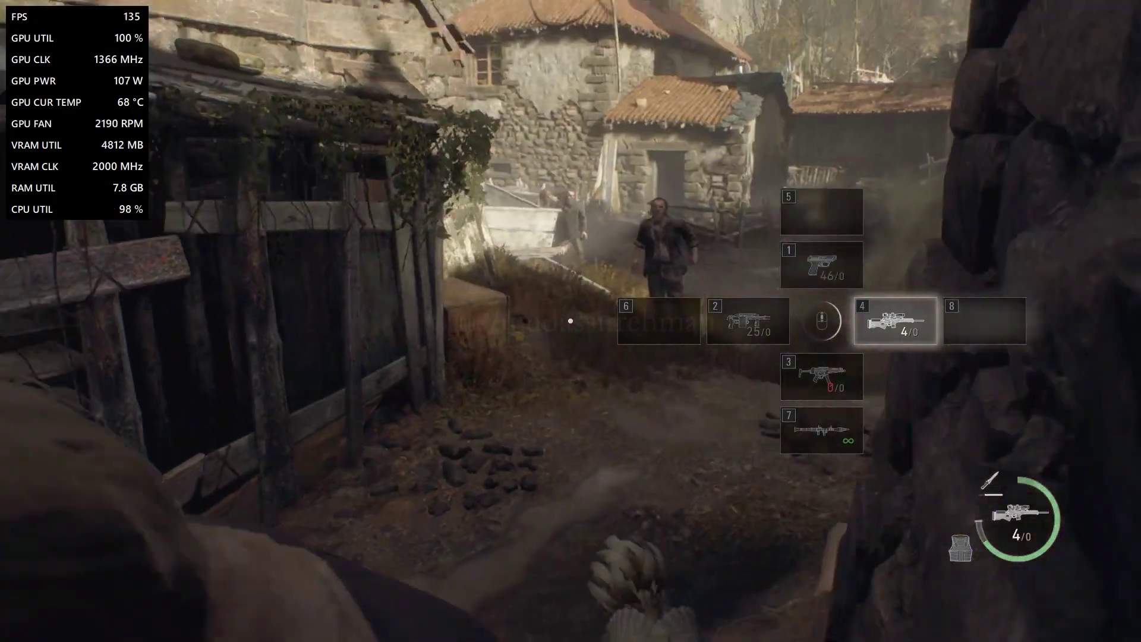
{"action": "right_click", "coordinate": [570, 321]}
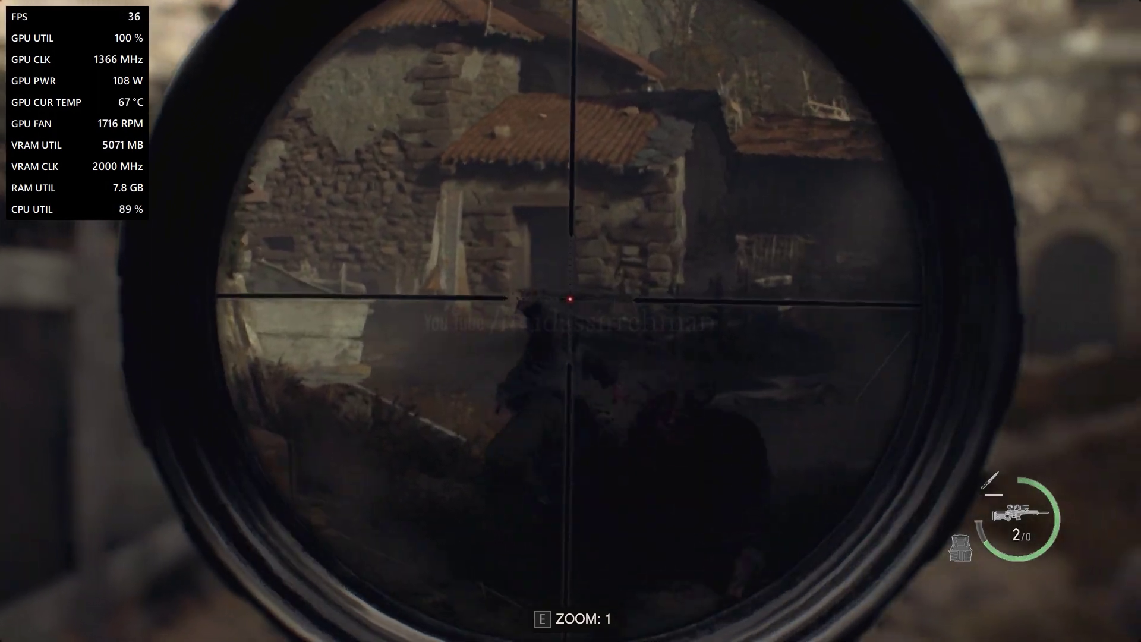
{"action": "right_click", "coordinate": [571, 321]}
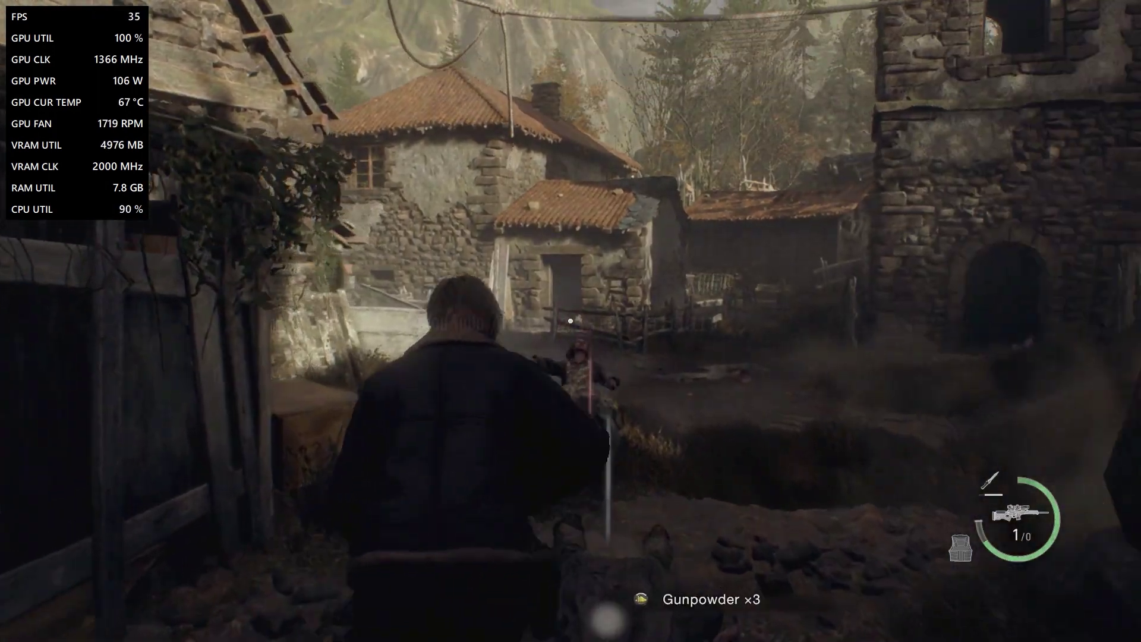
{"action": "key", "text": "w"}
{"action": "key", "text": "w"}
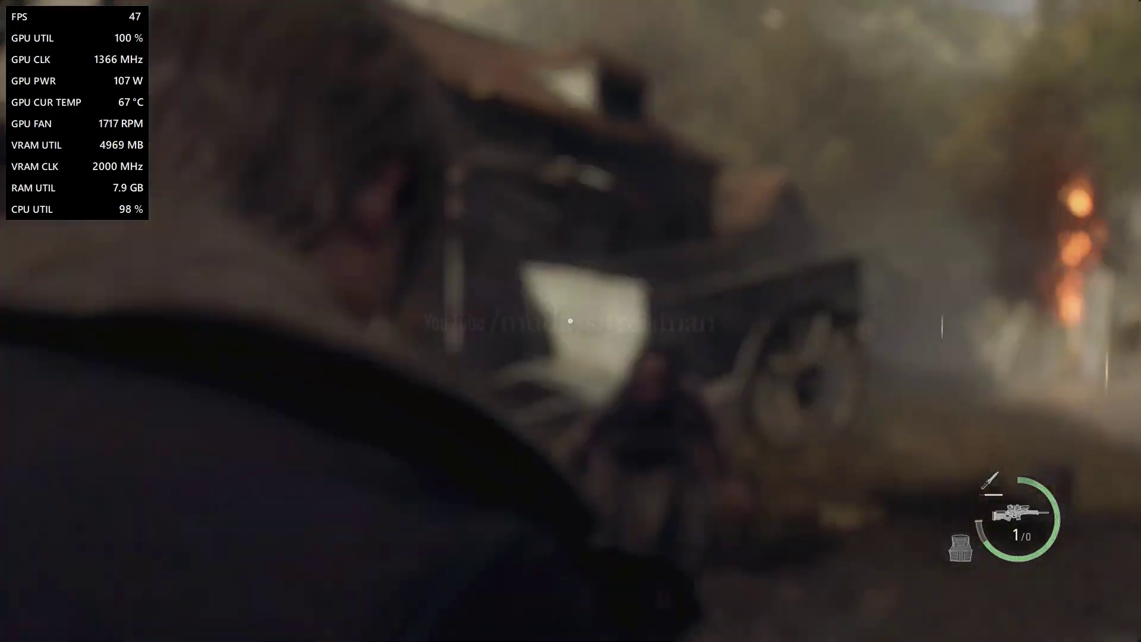
{"action": "right_click", "coordinate": [570, 321]}
{"action": "left_click", "coordinate": [570, 321]}
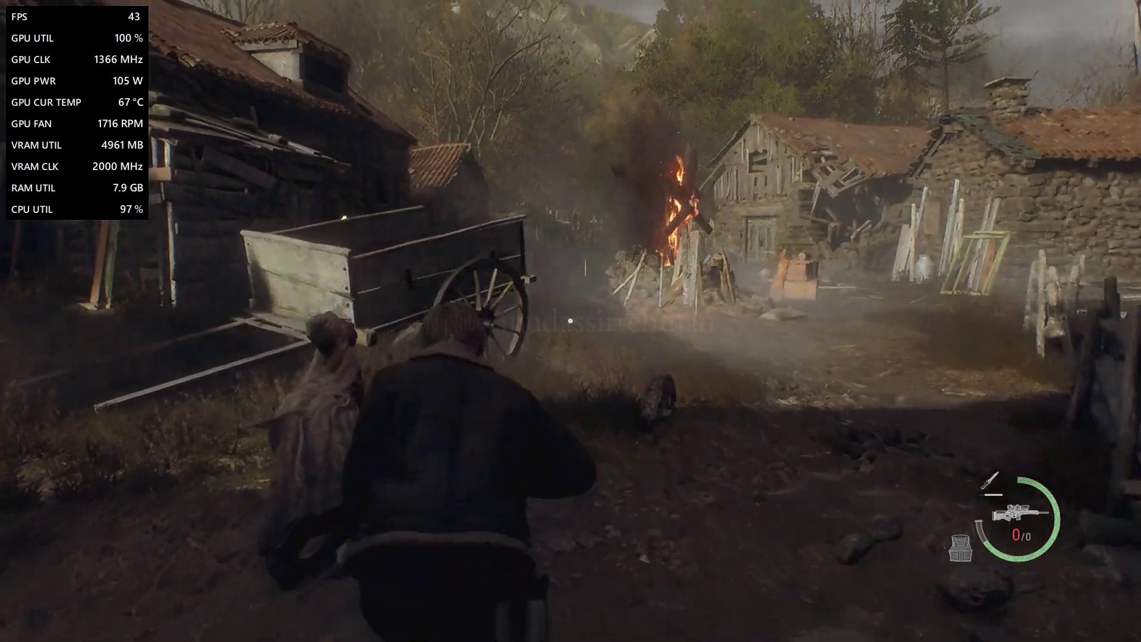
{"action": "key", "text": "w"}
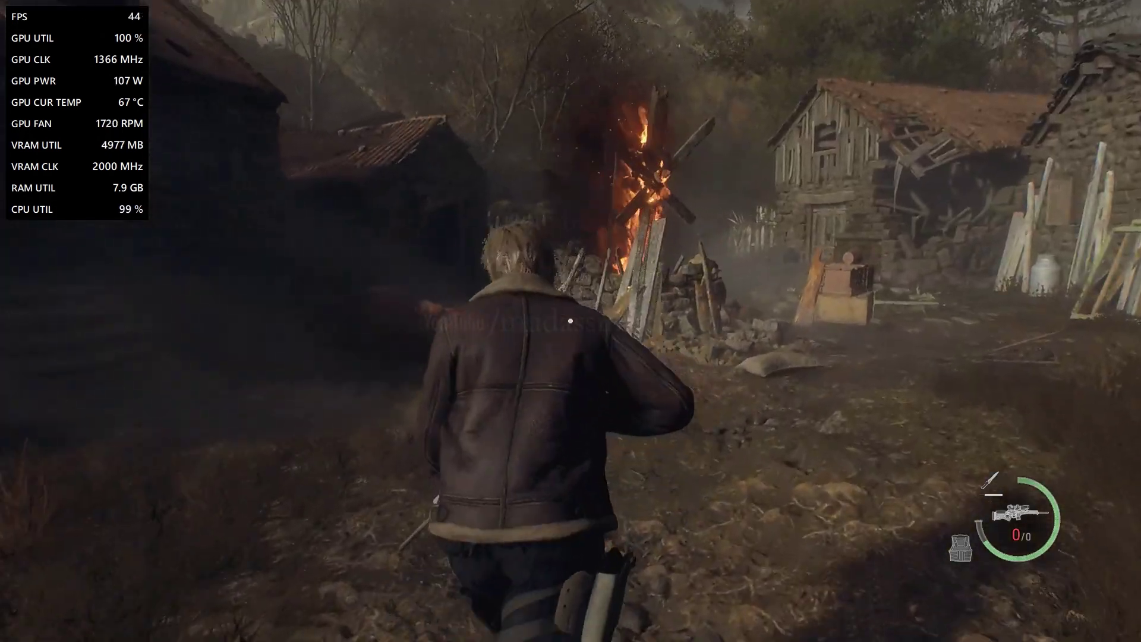
{"action": "key", "text": "f"}
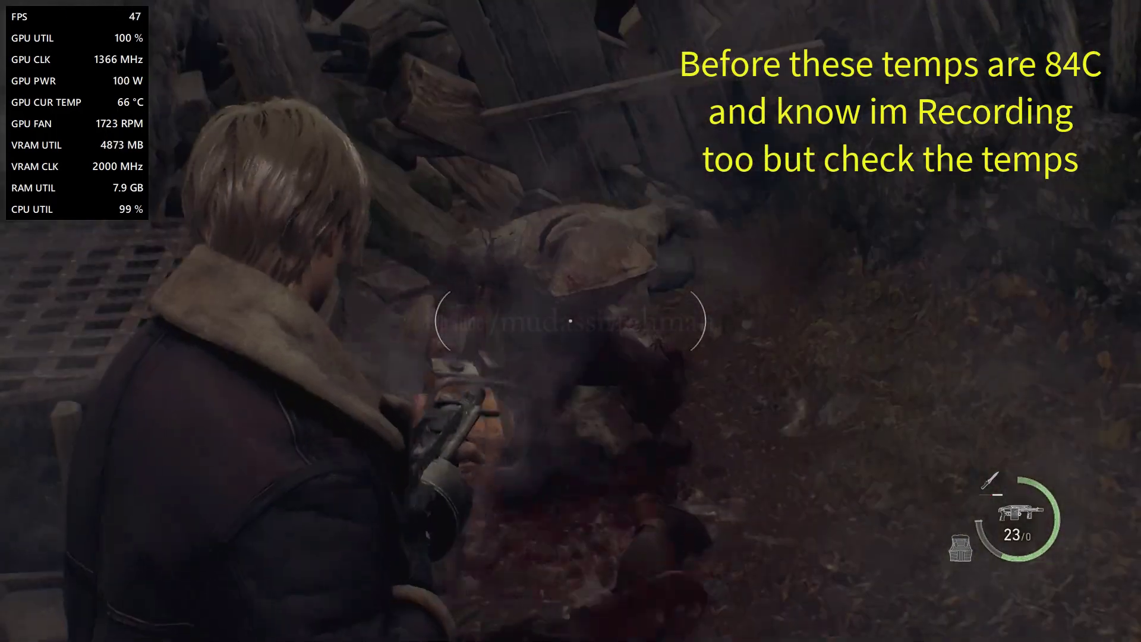
{"action": "left_click", "coordinate": [570, 321]}
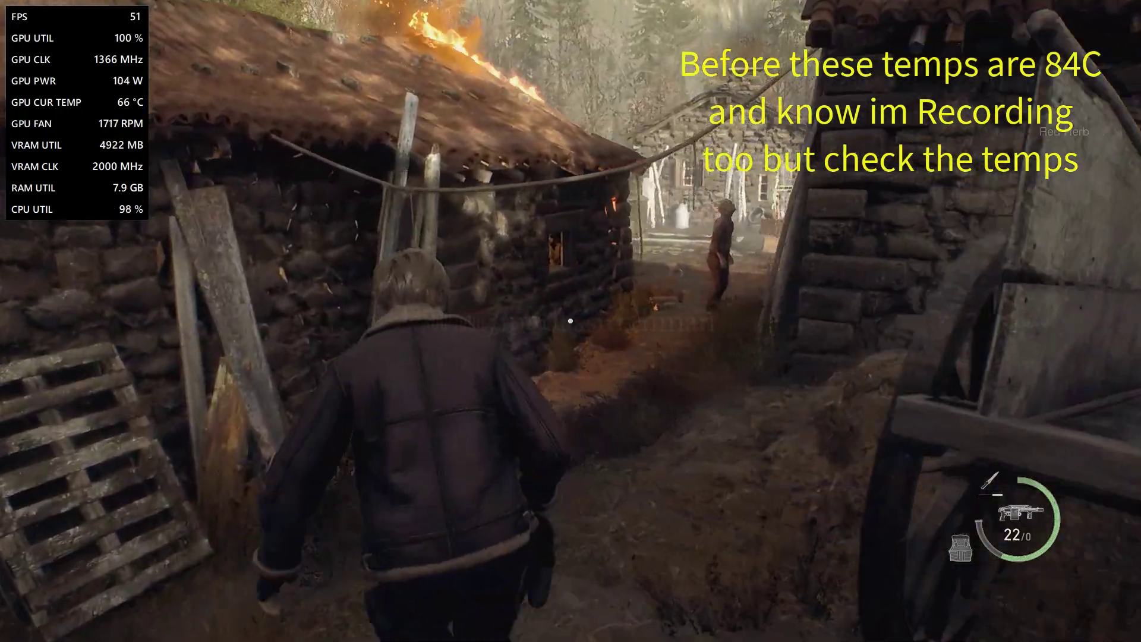
{"action": "key", "text": "3"}
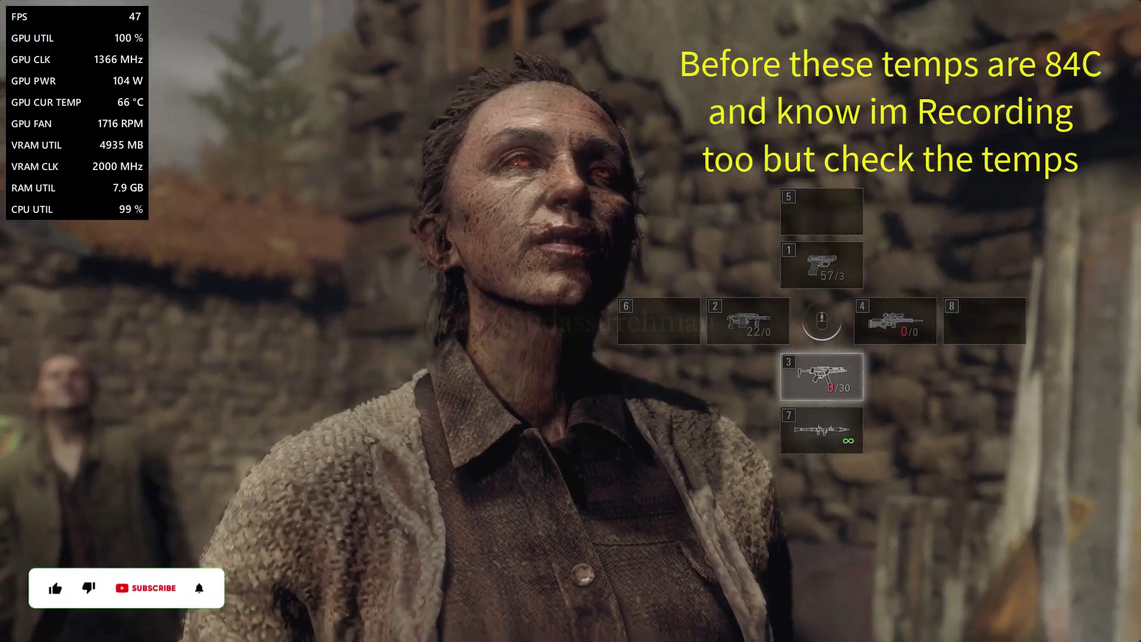